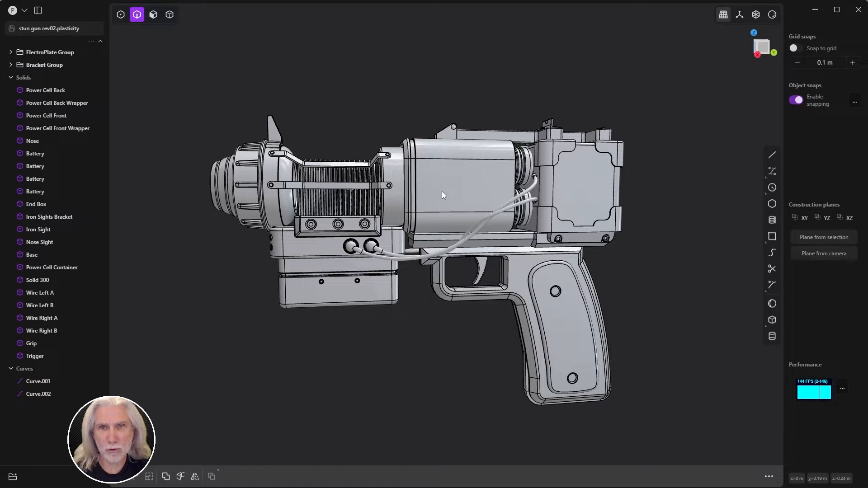
Examine the finished stun gun model and the barrel area of the gun reference art in the browser
{"action": "key", "text": "5"}
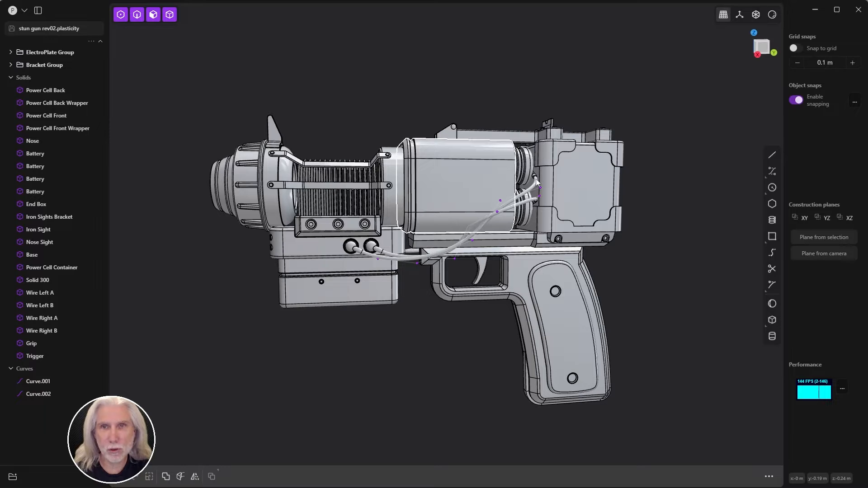
{"action": "mouse_move", "coordinate": [379, 371]}
{"action": "middle_mouse_down"}
{"action": "mouse_move", "coordinate": [446, 370]}
{"action": "mouse_move", "coordinate": [372, 377]}
{"action": "middle_mouse_up"}
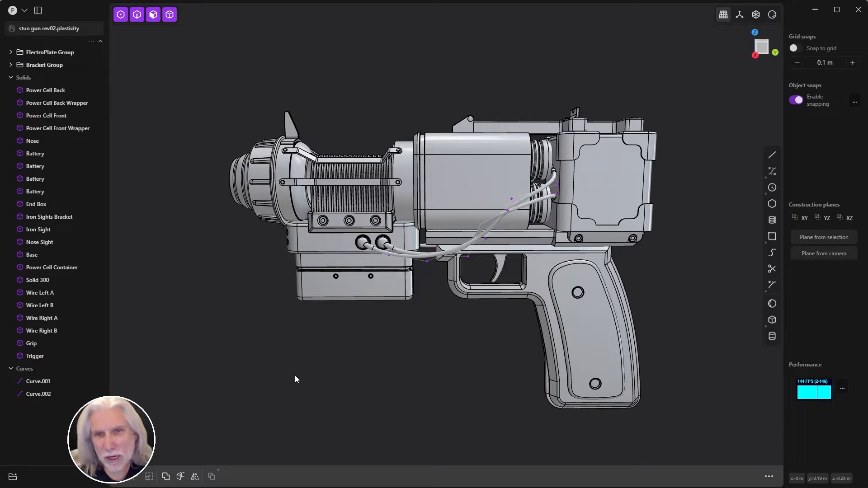
{"action": "middle_click_drag", "start_coordinate": [294, 379], "coordinate": [459, 341]}
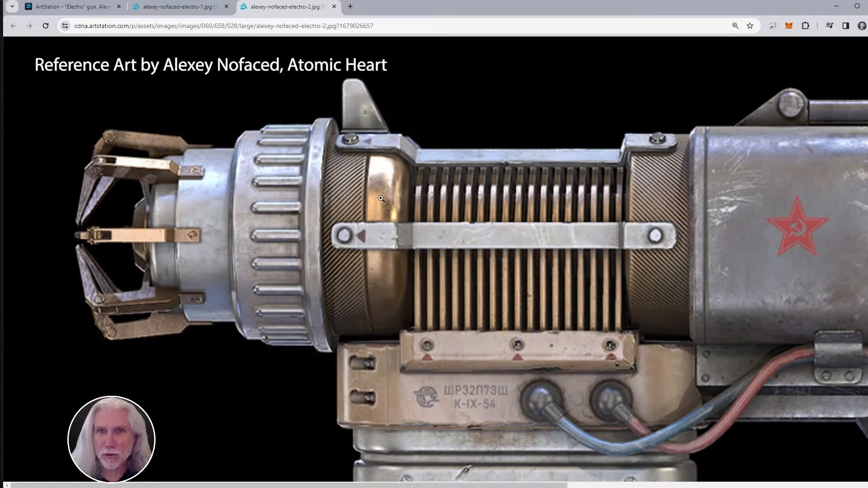
{"action": "left_click_drag", "start_coordinate": [515, 486], "coordinate": [563, 486]}
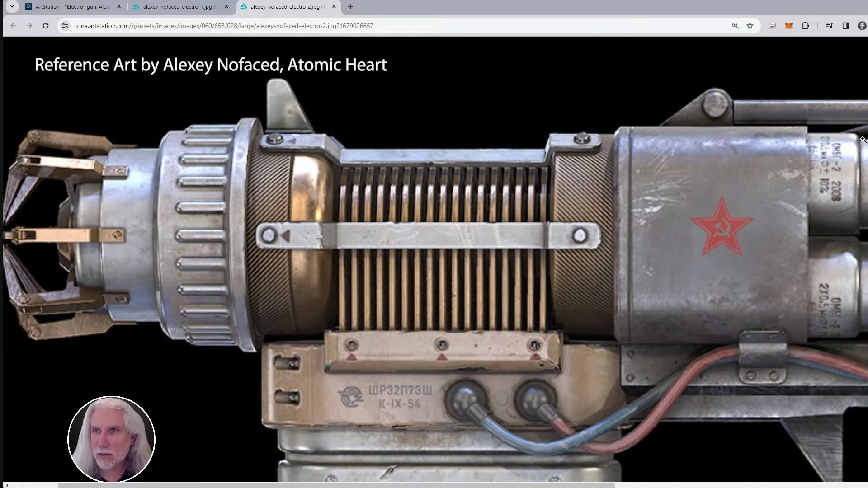
{"action": "left_click", "coordinate": [211, 8]}
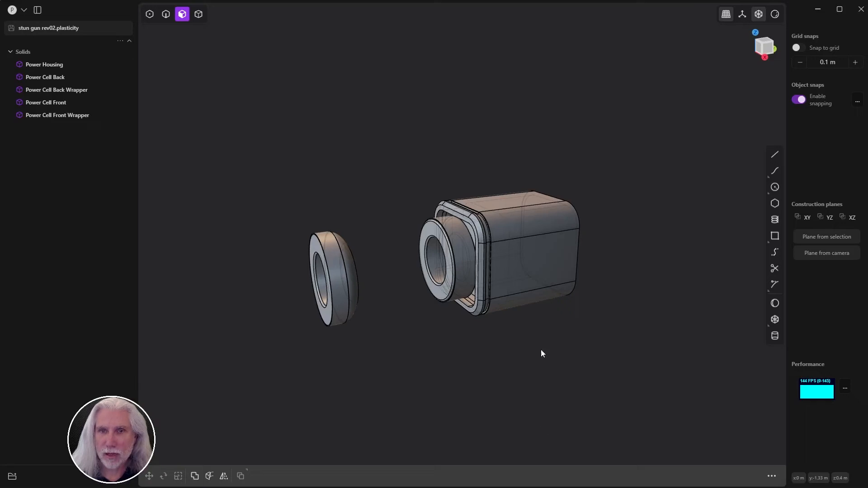
Show the grid and, in front view, draw a center rectangle on the power cell's center, extending above and below the power housing
{"action": "middle_click_drag", "start_coordinate": [540, 349], "coordinate": [543, 287]}
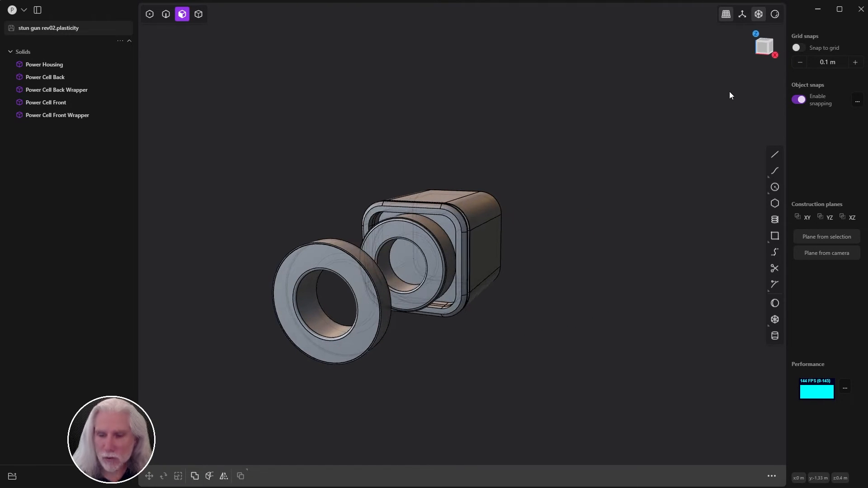
{"action": "key", "text": "1"}
{"action": "middle_click_drag", "start_coordinate": [505, 187], "coordinate": [645, 128], "text": "shift"}
{"action": "scroll", "coordinate": [567, 145], "scroll_direction": "up", "scroll_amount": 5}
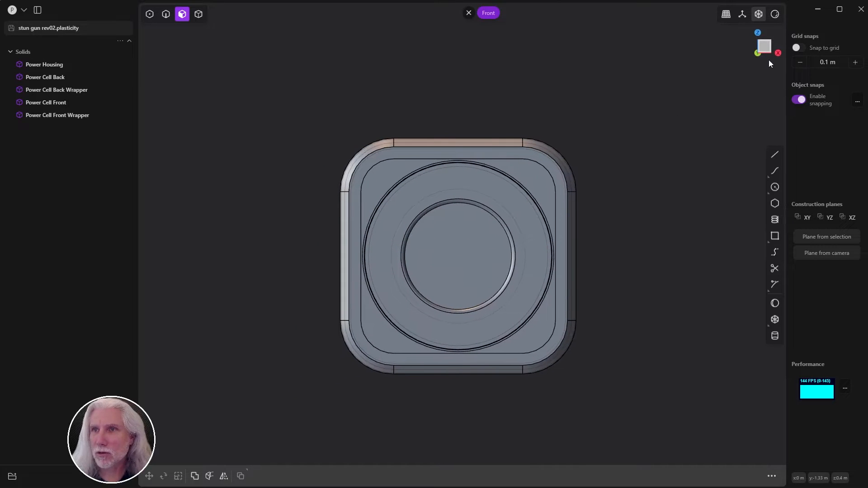
{"action": "left_click", "coordinate": [741, 15]}
{"action": "middle_click_drag", "start_coordinate": [715, 170], "coordinate": [692, 157], "text": "shift"}
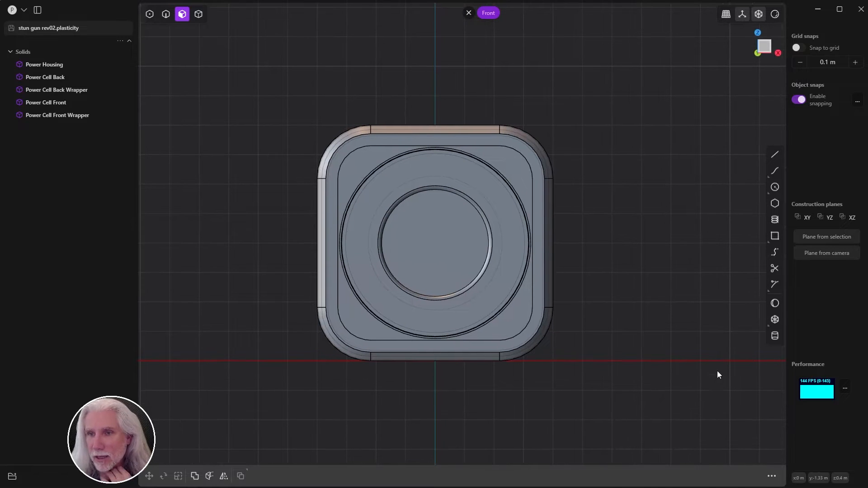
{"action": "left_click", "coordinate": [774, 237]}
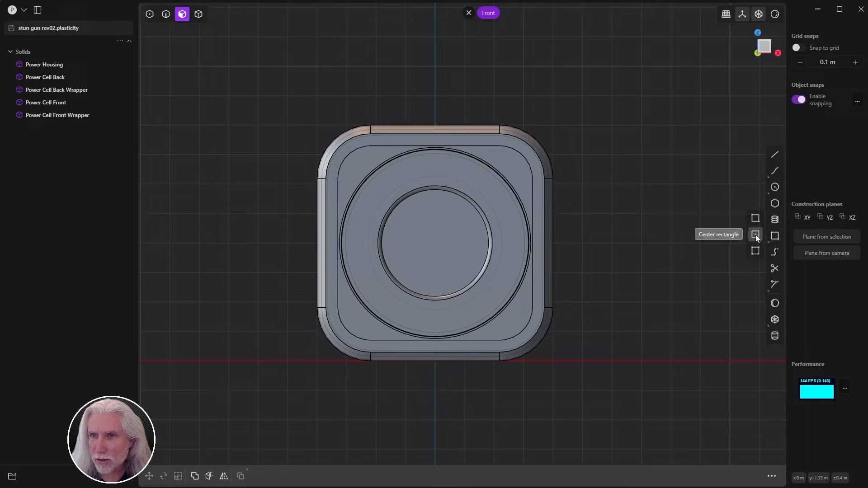
{"action": "left_click", "coordinate": [755, 234]}
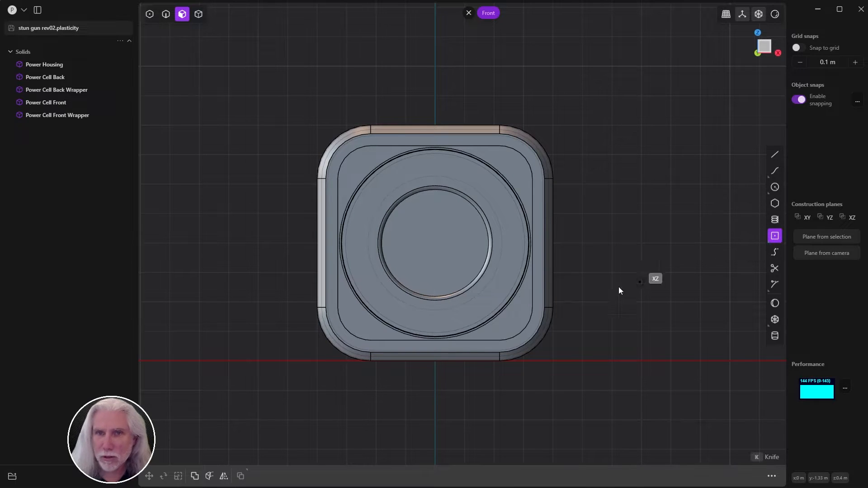
{"action": "left_click", "coordinate": [435, 242]}
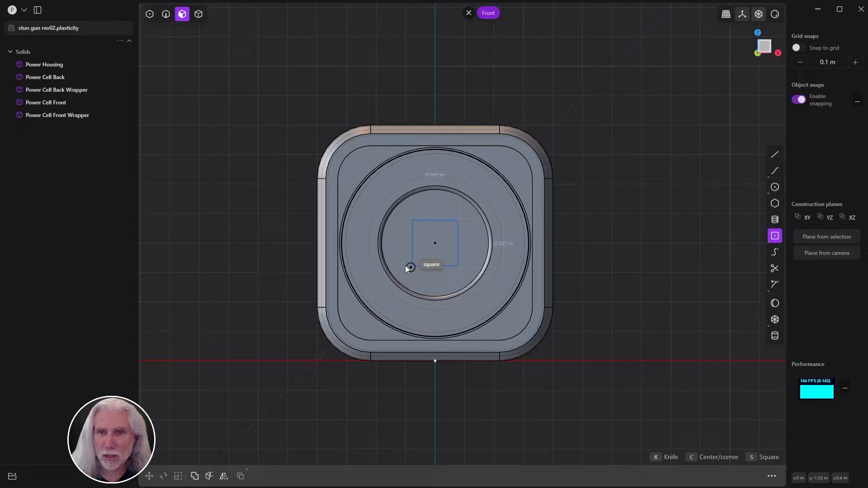
{"action": "left_click", "coordinate": [351, 393]}
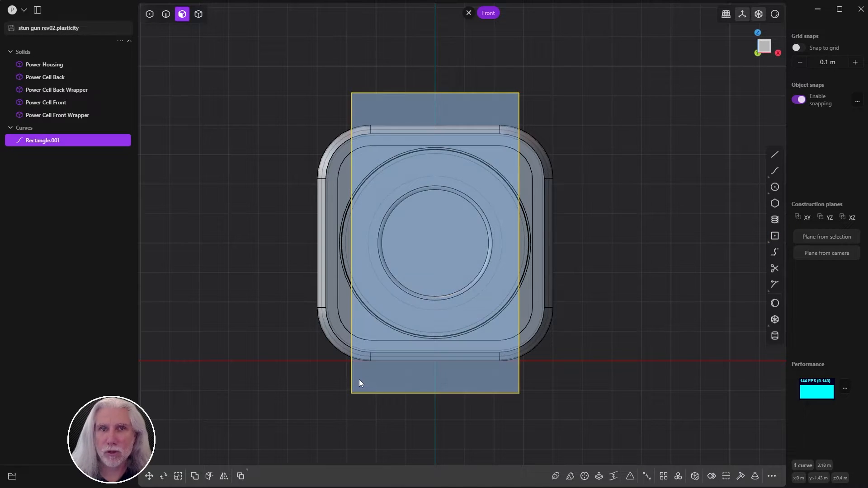
Move the rectangle's two upper vertices straight down along Z by about 0.51 m
{"action": "key", "text": "1"}
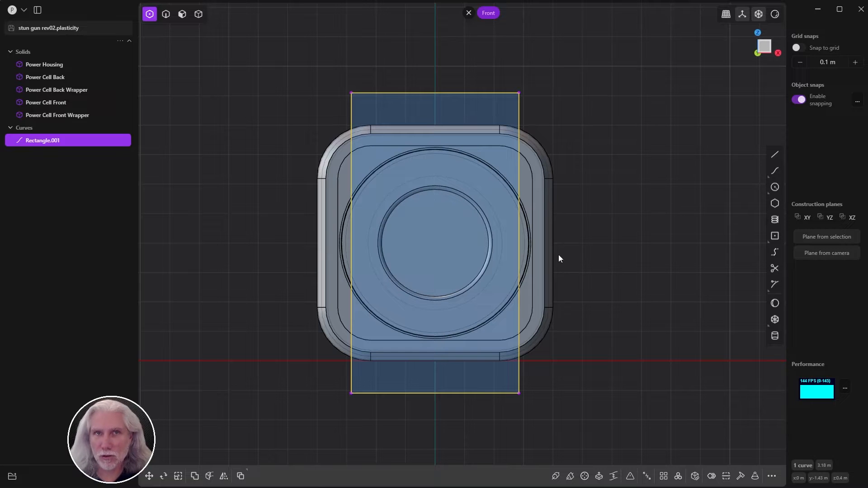
{"action": "middle_click_drag", "start_coordinate": [461, 226], "coordinate": [245, 281]}
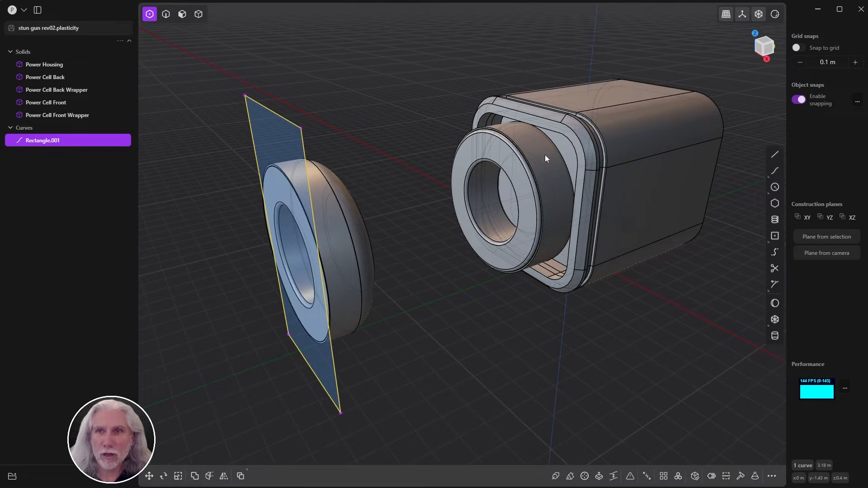
{"action": "left_click_drag", "start_coordinate": [422, 49], "coordinate": [732, 362]}
{"action": "left_click_drag", "start_coordinate": [213, 77], "coordinate": [337, 136]}
{"action": "middle_click_drag", "start_coordinate": [384, 227], "coordinate": [520, 225]}
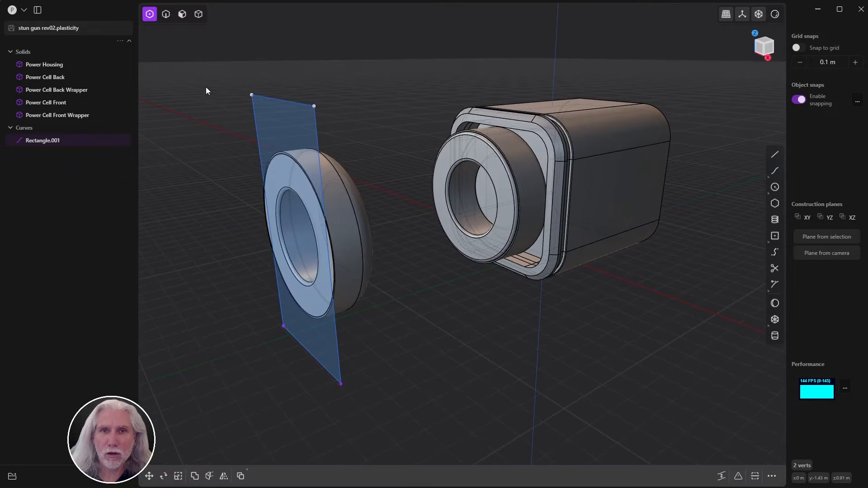
{"action": "left_click_drag", "start_coordinate": [204, 60], "coordinate": [368, 124]}
{"action": "middle_click_drag", "start_coordinate": [386, 168], "coordinate": [439, 171], "text": "shift"}
{"action": "key", "text": "g"}
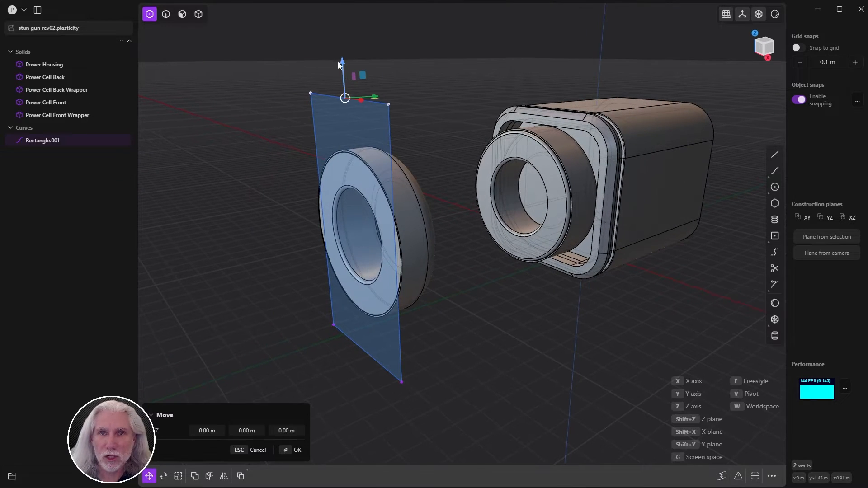
{"action": "left_click_drag", "start_coordinate": [339, 62], "coordinate": [338, 194]}
{"action": "middle_click_drag", "start_coordinate": [338, 195], "coordinate": [529, 307]}
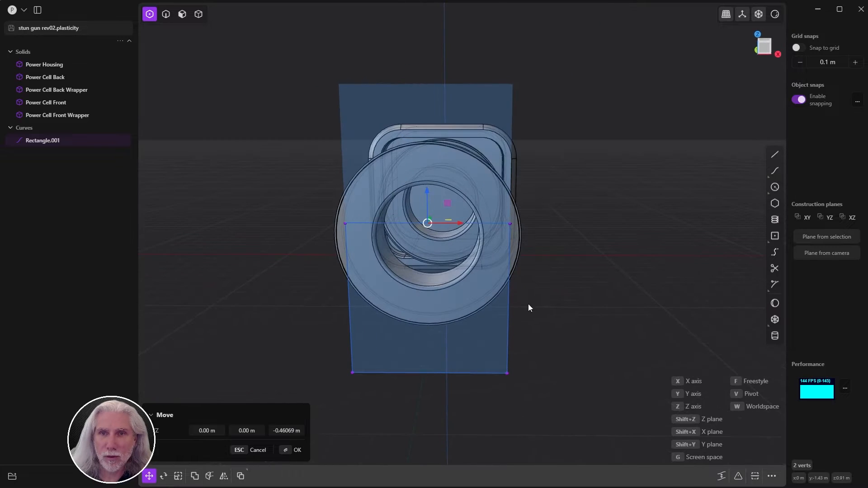
{"action": "mouse_move", "coordinate": [426, 190]}
{"action": "left_mouse_down"}
{"action": "mouse_move", "coordinate": [419, 223]}
{"action": "mouse_move", "coordinate": [420, 203]}
{"action": "left_mouse_up"}
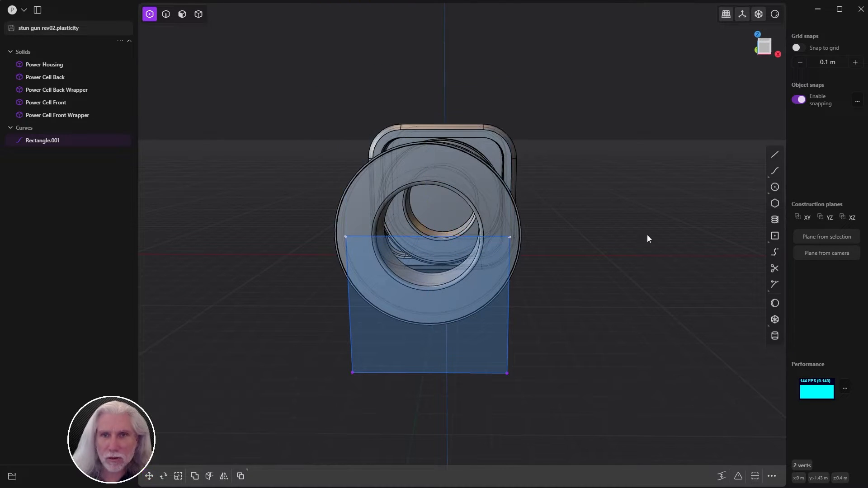
{"action": "middle_click_drag", "start_coordinate": [647, 236], "coordinate": [668, 279]}
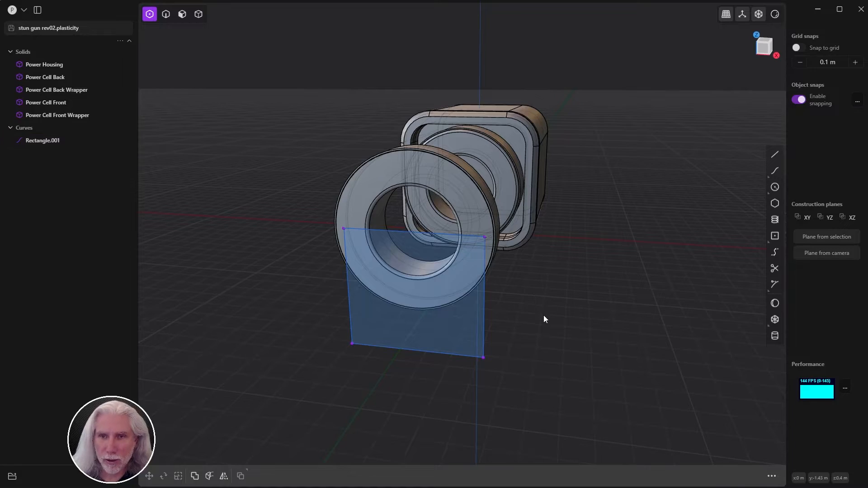
{"action": "scroll", "coordinate": [570, 257], "scroll_direction": "up", "scroll_amount": 5}
{"action": "middle_click_drag", "start_coordinate": [590, 254], "coordinate": [585, 346]}
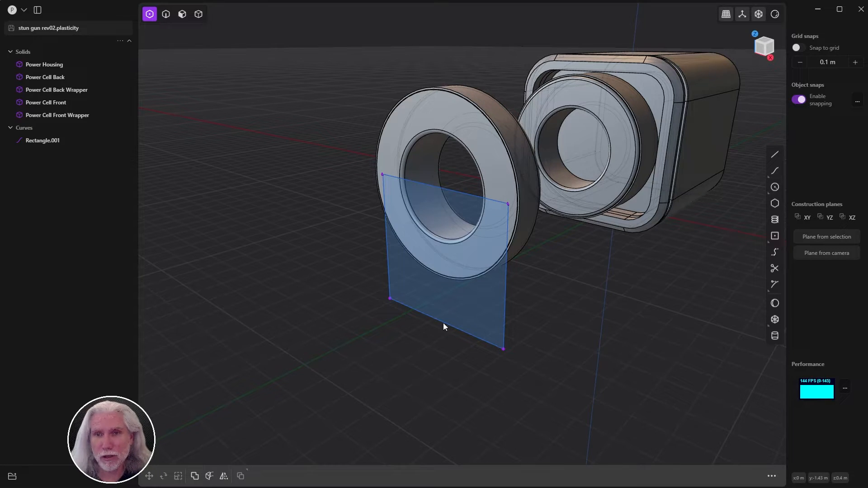
{"action": "key", "text": "2"}
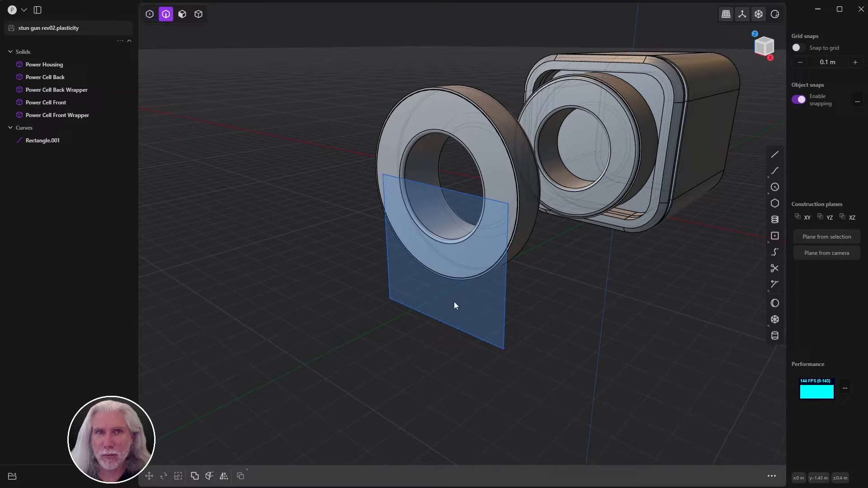
{"action": "key", "text": "3"}
{"action": "left_click", "coordinate": [455, 305]}
{"action": "key", "text": "e"}
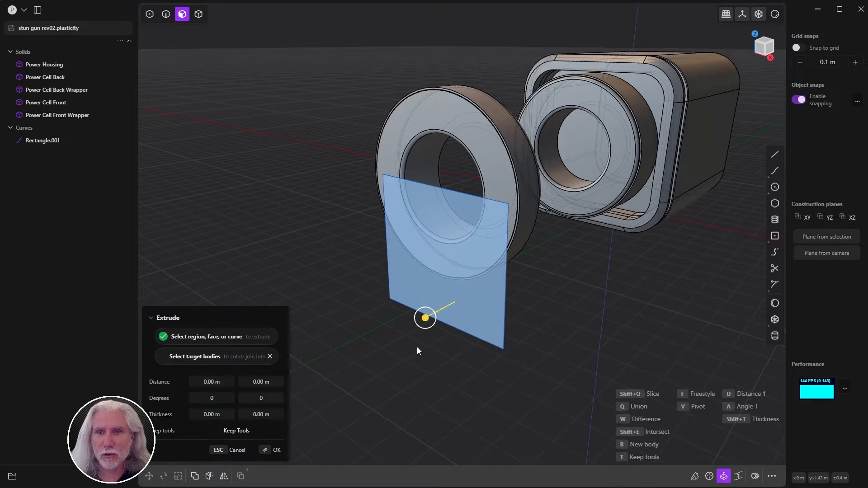
{"action": "key", "text": "Escape"}
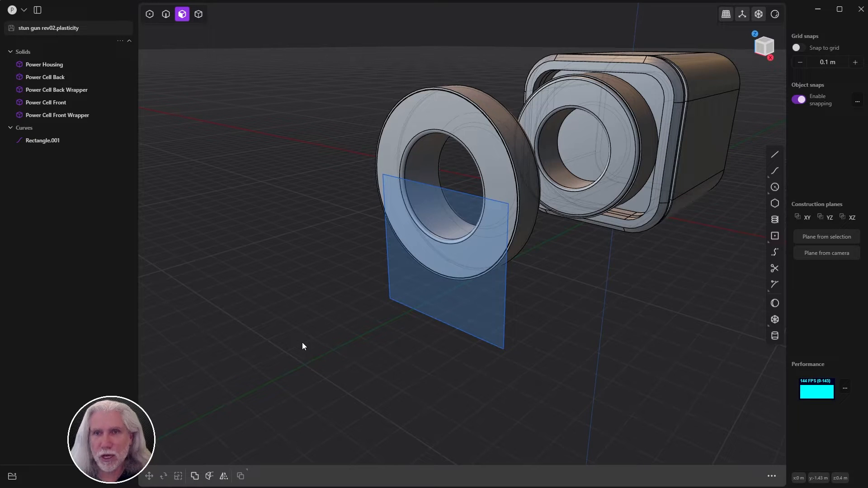
Isolate the shortened rectangle curve and show it in front view
{"action": "middle_click_drag", "start_coordinate": [437, 354], "coordinate": [362, 376]}
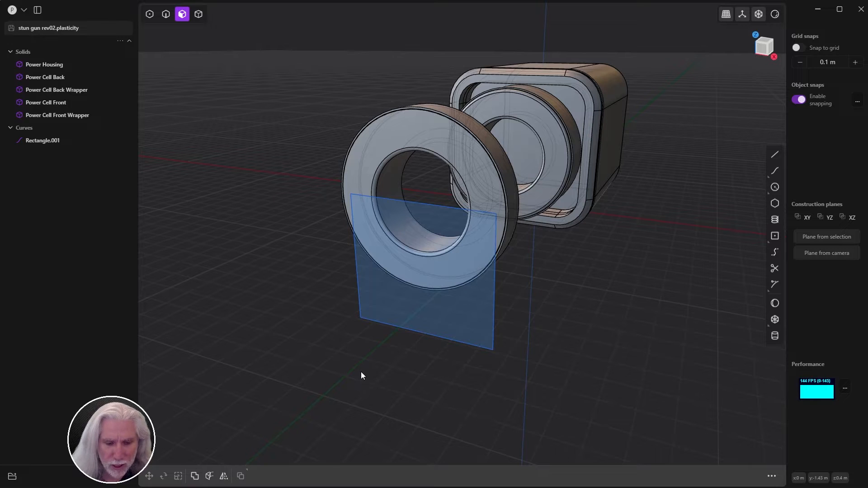
{"action": "left_click", "coordinate": [50, 142]}
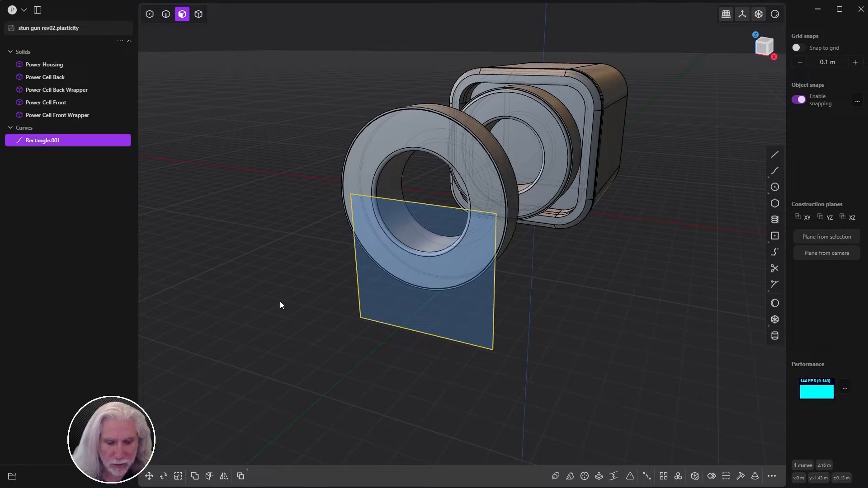
{"action": "key", "text": "slash"}
{"action": "middle_click_drag", "start_coordinate": [384, 288], "coordinate": [459, 271]}
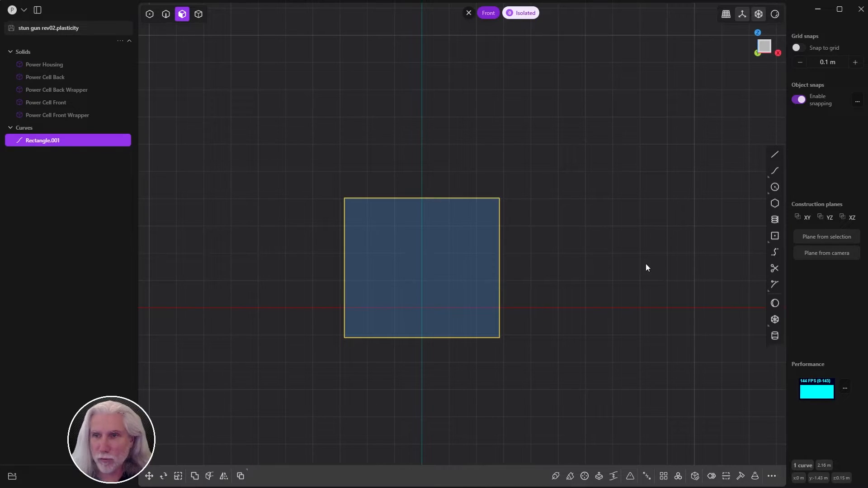
Draw an arc between the rectangle's two upper corners, bulging upward with a radius of about 0.28 m
{"action": "mouse_move", "coordinate": [775, 190]}
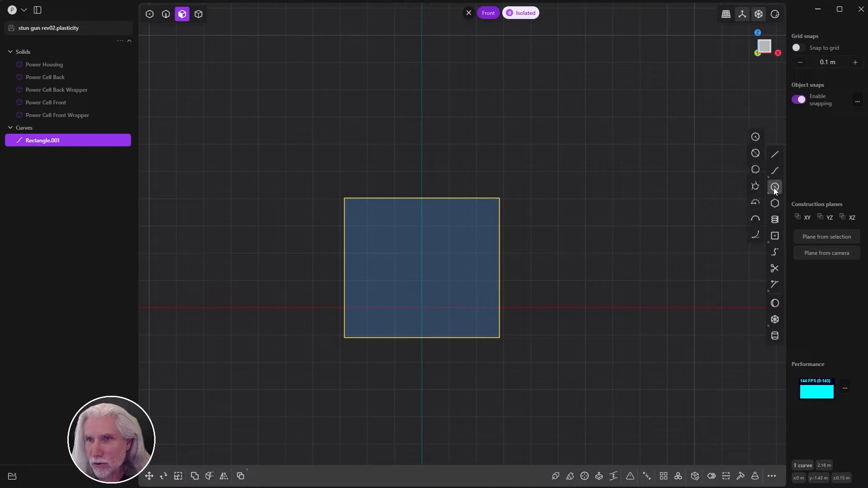
{"action": "left_click", "coordinate": [754, 220]}
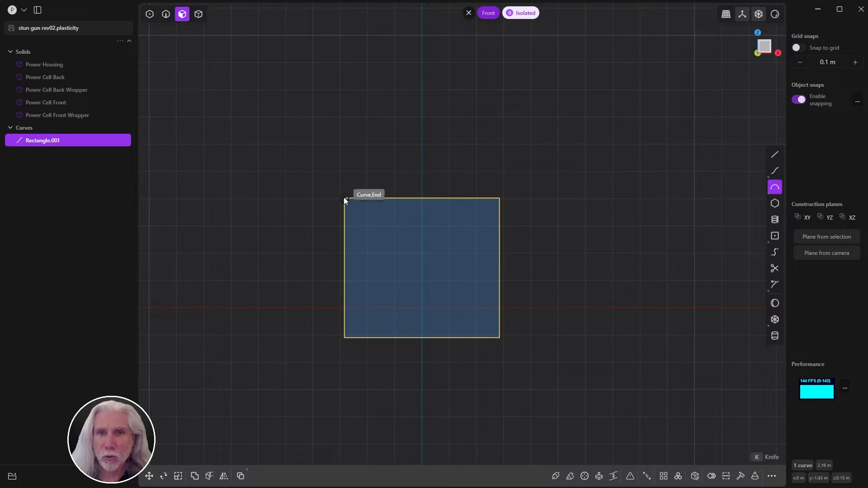
{"action": "left_click", "coordinate": [500, 199]}
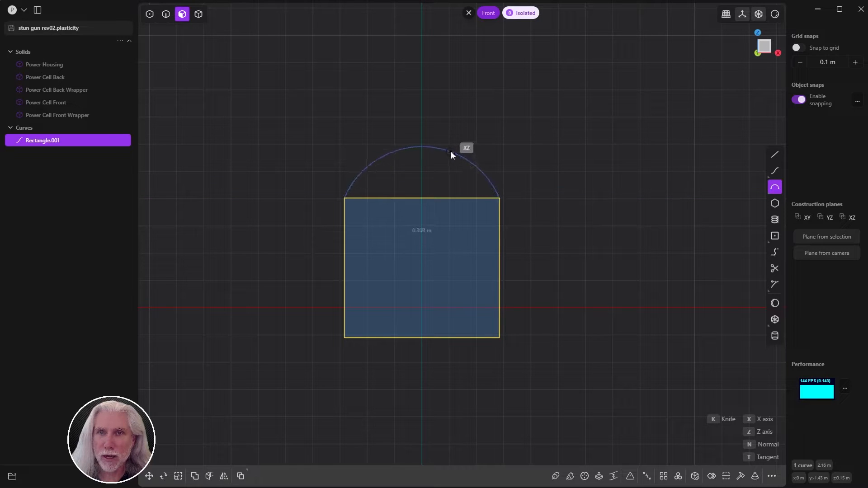
{"action": "left_click", "coordinate": [446, 137]}
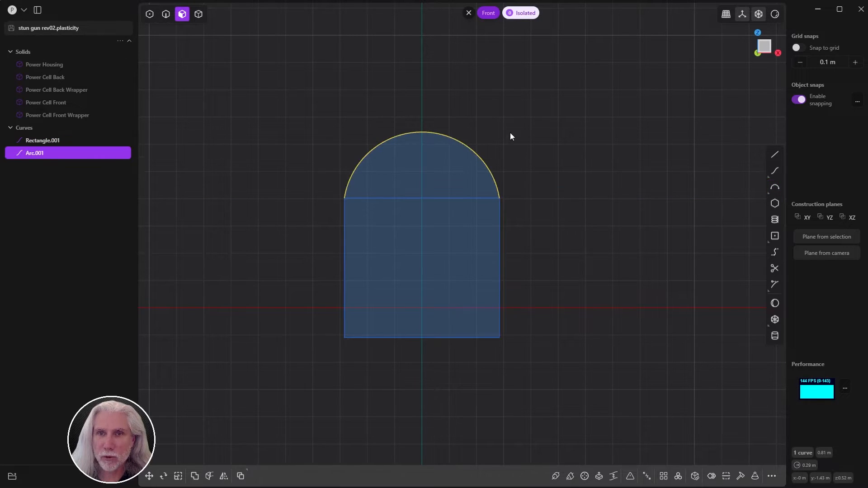
{"action": "left_click", "coordinate": [575, 240]}
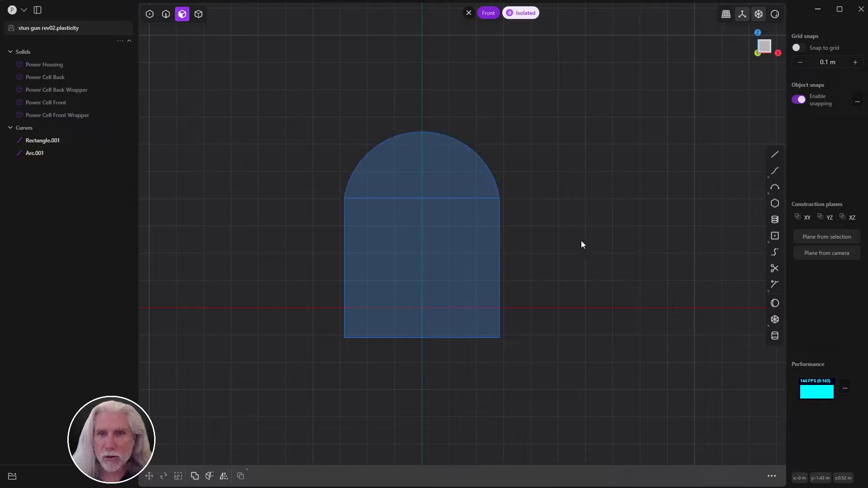
{"action": "left_click", "coordinate": [44, 141]}
{"action": "left_click", "coordinate": [31, 155]}
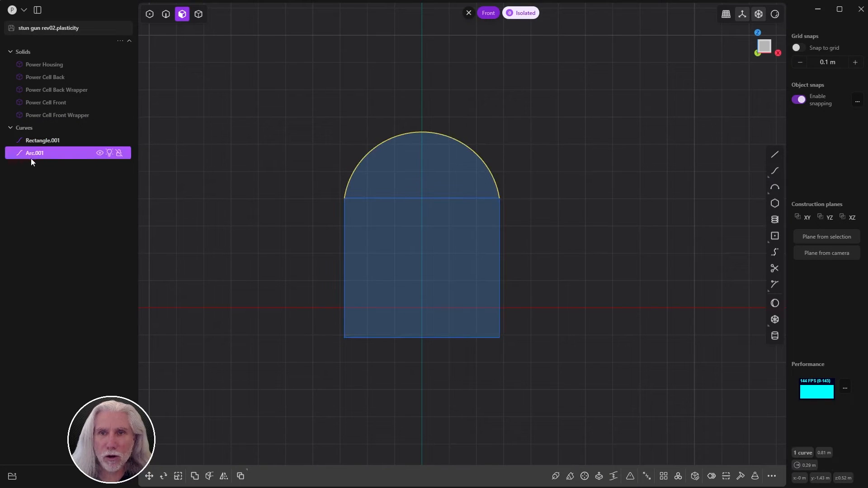
{"action": "left_click", "coordinate": [270, 329]}
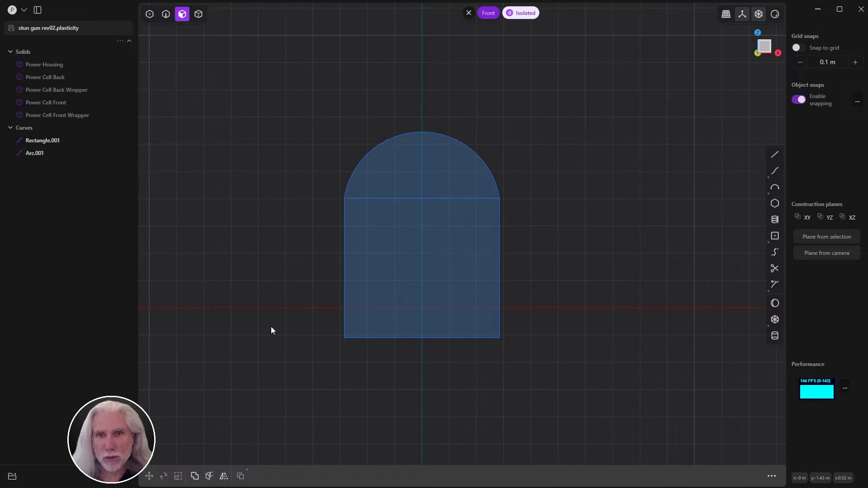
Hide the grid and axes, and trim away the straight segment separating the rectangle from the arc
{"action": "key", "text": "t"}
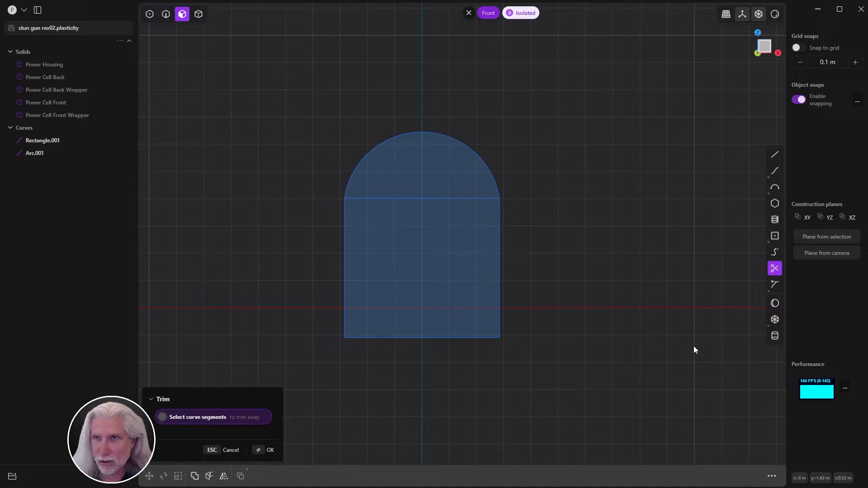
{"action": "left_click", "coordinate": [732, 18]}
{"action": "left_click", "coordinate": [740, 17]}
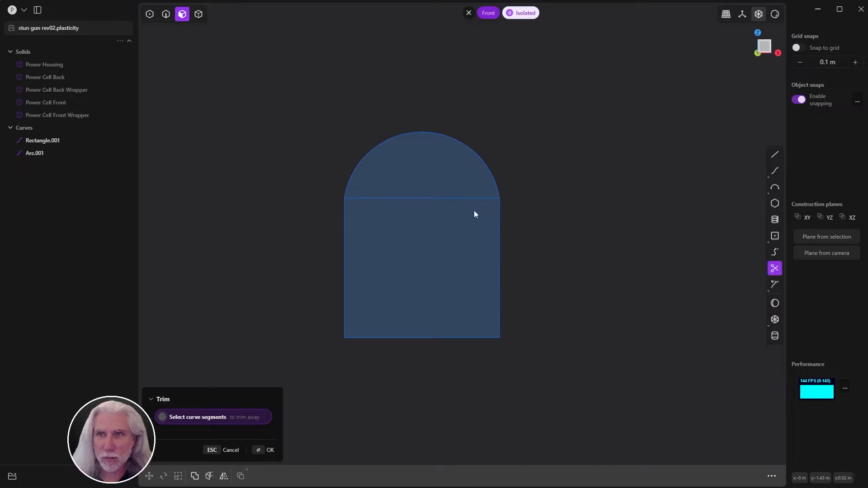
{"action": "left_click", "coordinate": [422, 199]}
{"action": "left_click", "coordinate": [265, 450]}
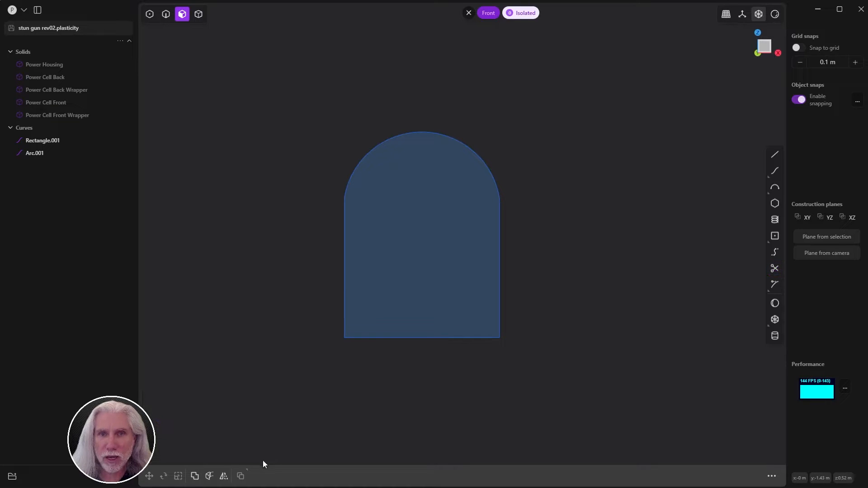
Join the trimmed rectangle and the arc into a single closed curve
{"action": "left_click", "coordinate": [34, 153]}
{"action": "left_click", "coordinate": [40, 142]}
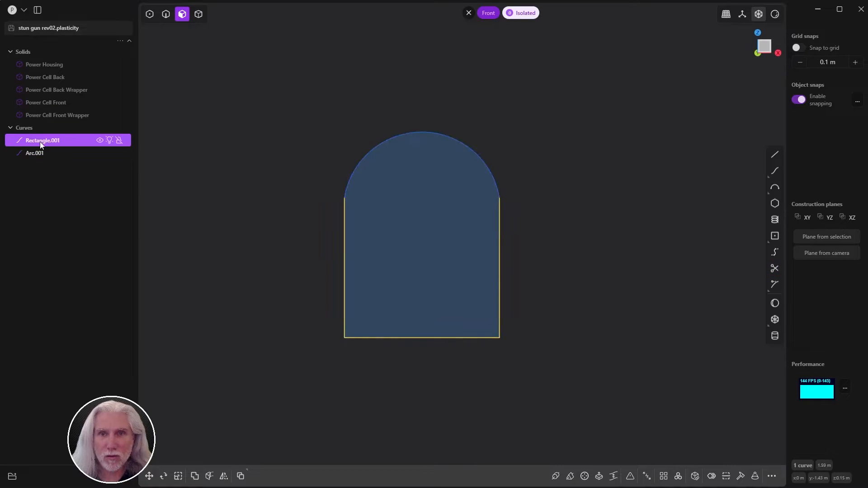
{"action": "left_click", "coordinate": [38, 154]}
{"action": "left_click", "coordinate": [43, 140], "text": "shift"}
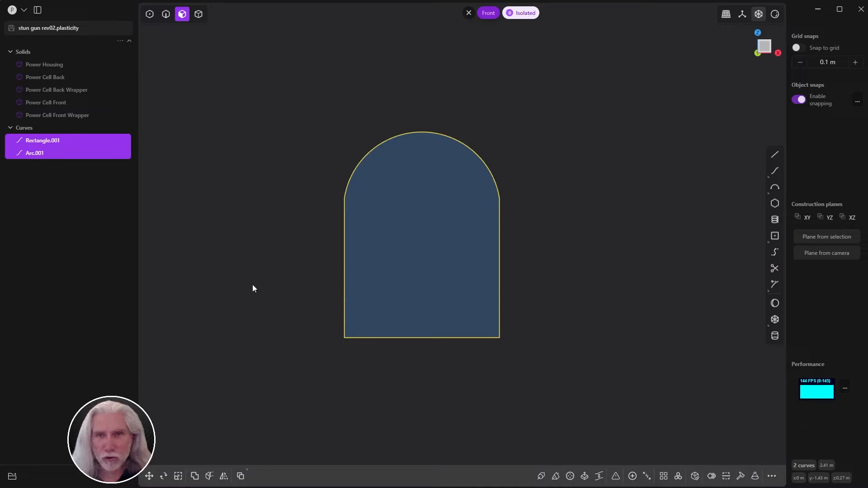
{"action": "key", "text": "j"}
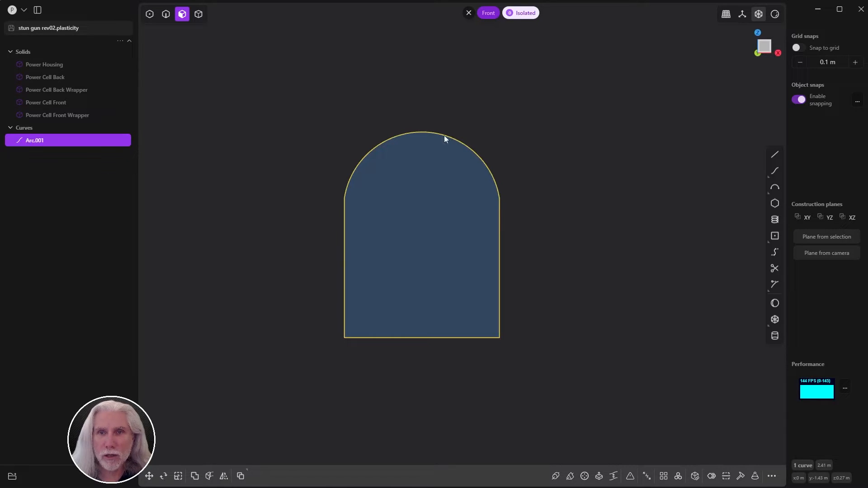
{"action": "middle_click_drag", "start_coordinate": [364, 346], "coordinate": [339, 357]}
{"action": "middle_click_drag", "start_coordinate": [557, 277], "coordinate": [587, 269], "text": "shift"}
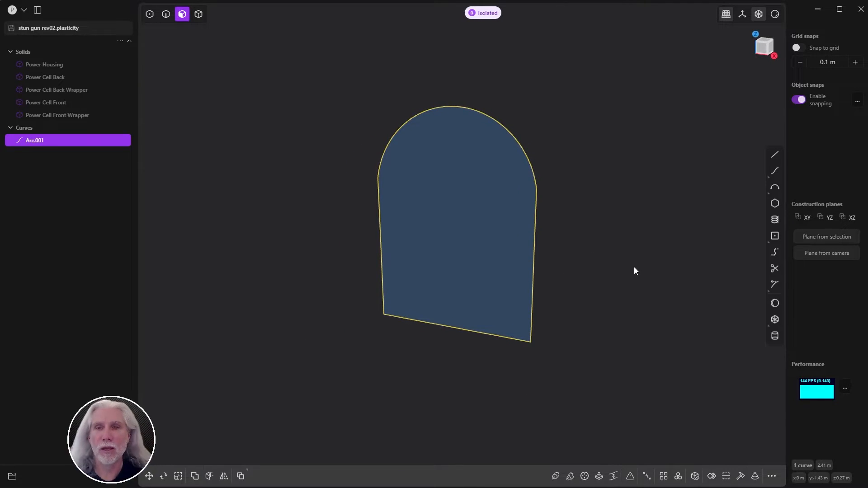
{"action": "middle_click_drag", "start_coordinate": [494, 218], "coordinate": [455, 239], "text": "shift"}
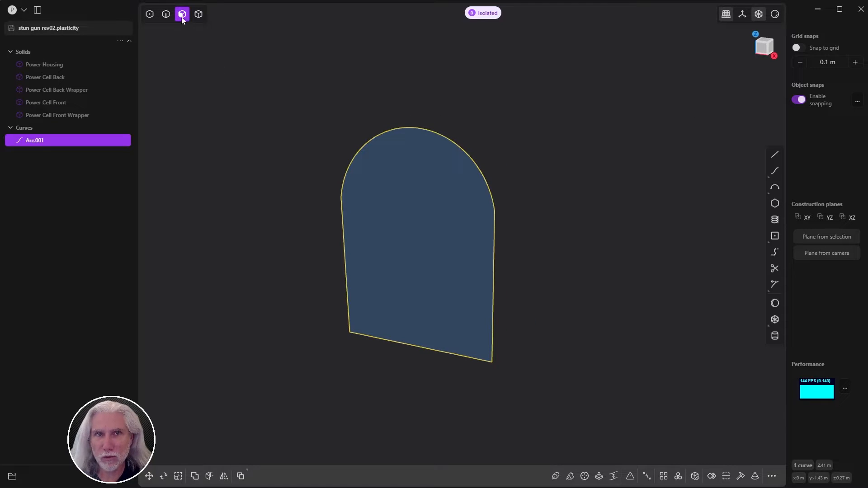
{"action": "left_click", "coordinate": [424, 246]}
{"action": "key", "text": "e"}
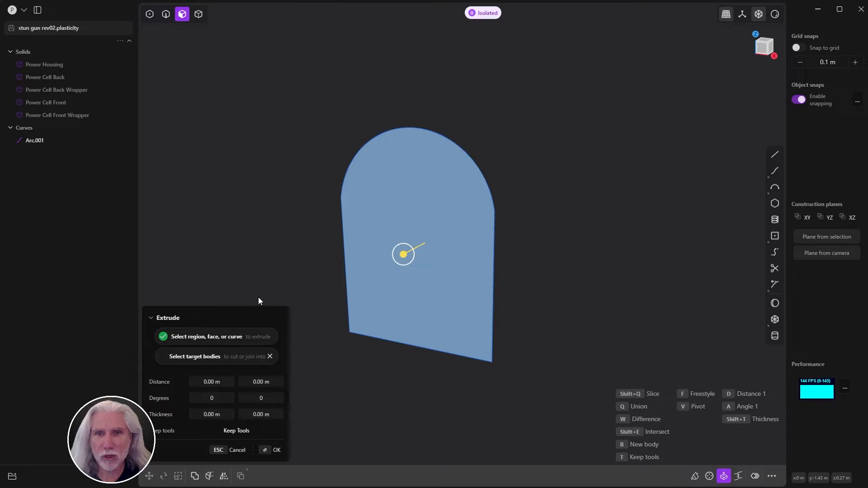
{"action": "mouse_move", "coordinate": [403, 254]}
{"action": "left_mouse_down"}
{"action": "mouse_move", "coordinate": [378, 246]}
{"action": "mouse_move", "coordinate": [396, 270]}
{"action": "left_mouse_up"}
{"action": "key", "text": "Escape"}
Extrude the arched region by about 0.034 m into a thin plate
{"action": "key", "text": "e"}
{"action": "middle_click_drag", "start_coordinate": [590, 258], "coordinate": [557, 252]}
{"action": "middle_click_drag", "start_coordinate": [497, 252], "coordinate": [575, 239], "text": "shift"}
{"action": "scroll", "coordinate": [577, 237], "scroll_direction": "up", "scroll_amount": 5}
{"action": "mouse_move", "coordinate": [378, 239]}
{"action": "left_mouse_down"}
{"action": "mouse_move", "coordinate": [368, 240]}
{"action": "mouse_move", "coordinate": [386, 240]}
{"action": "mouse_move", "coordinate": [344, 248]}
{"action": "mouse_move", "coordinate": [385, 245]}
{"action": "mouse_move", "coordinate": [377, 246]}
{"action": "left_mouse_up"}
{"action": "middle_click_drag", "start_coordinate": [377, 245], "coordinate": [305, 409]}
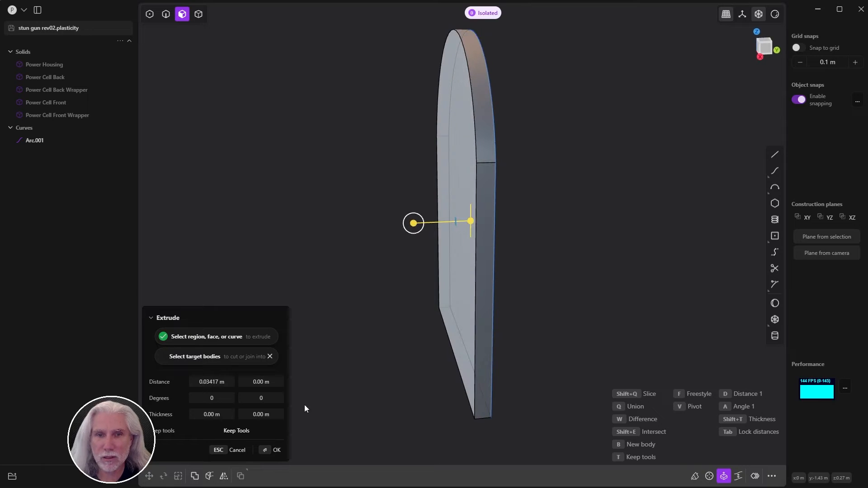
{"action": "left_click", "coordinate": [266, 449]}
{"action": "left_click", "coordinate": [376, 327]}
{"action": "middle_click_drag", "start_coordinate": [376, 327], "coordinate": [348, 351]}
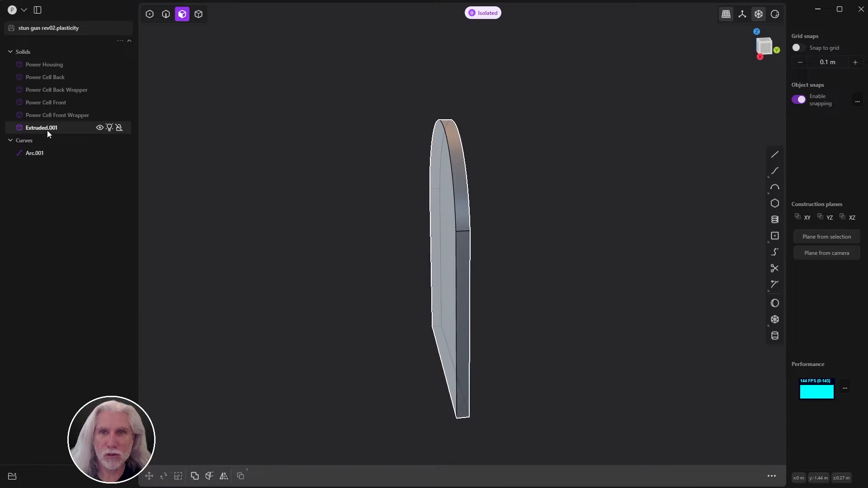
Delete the leftover profile curve and leave isolation so that all parts are shown
{"action": "left_click", "coordinate": [38, 154]}
{"action": "key", "text": "Delete"}
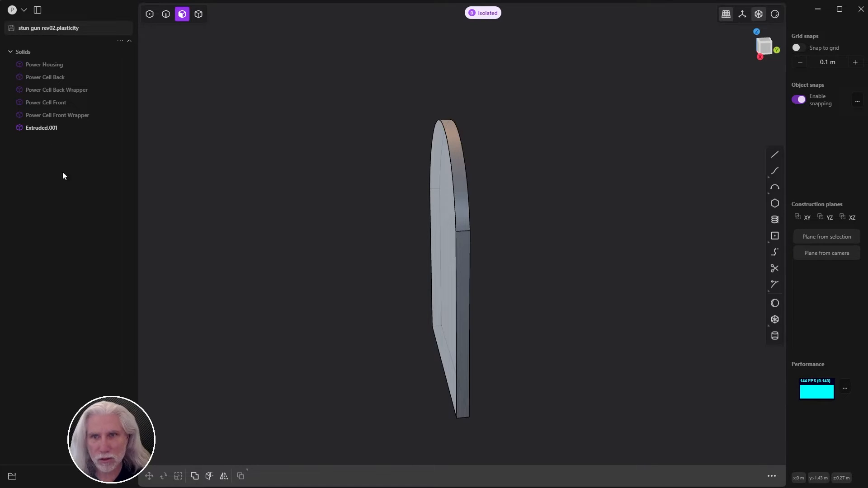
{"action": "middle_click_drag", "start_coordinate": [347, 238], "coordinate": [380, 246]}
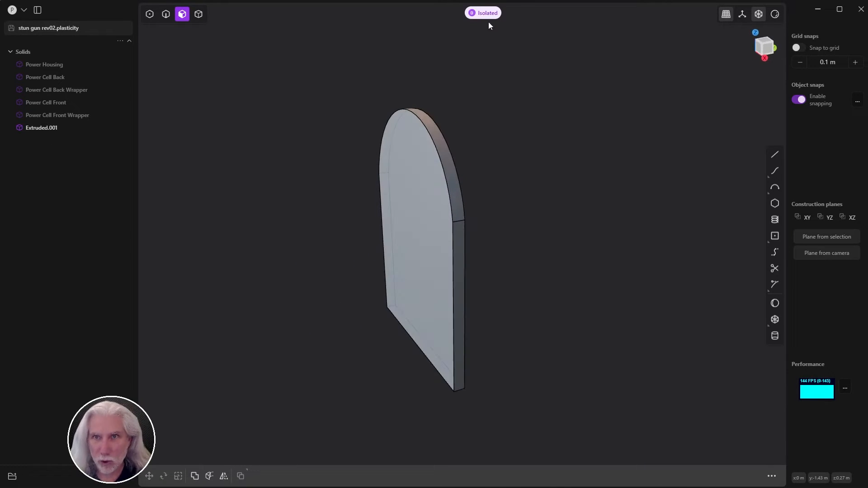
{"action": "key", "text": "slash"}
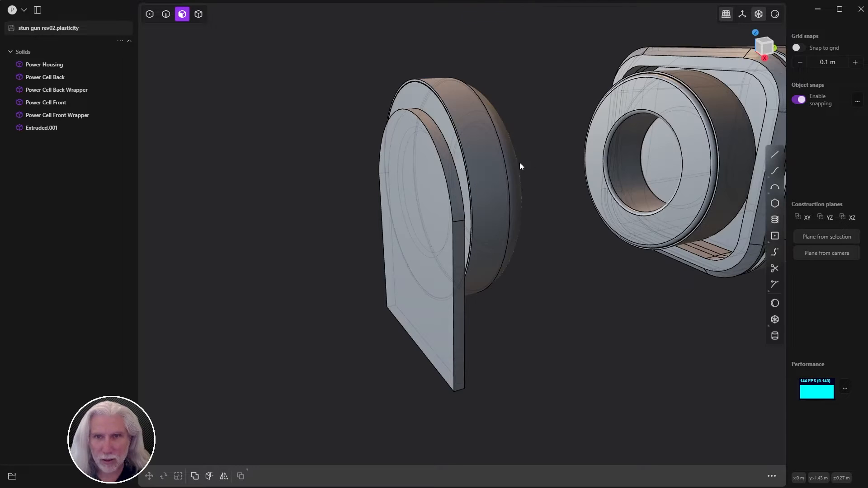
{"action": "scroll", "coordinate": [538, 170], "scroll_direction": "down", "scroll_amount": 3}
{"action": "middle_click_drag", "start_coordinate": [544, 169], "coordinate": [524, 224]}
{"action": "key", "text": "4"}
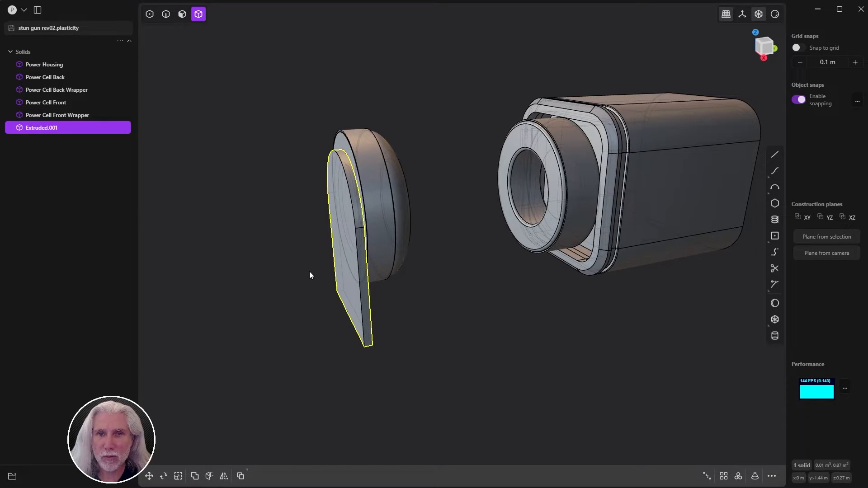
{"action": "key", "text": "g"}
{"action": "left_click_drag", "start_coordinate": [376, 235], "coordinate": [435, 260]}
{"action": "key", "text": "Escape"}
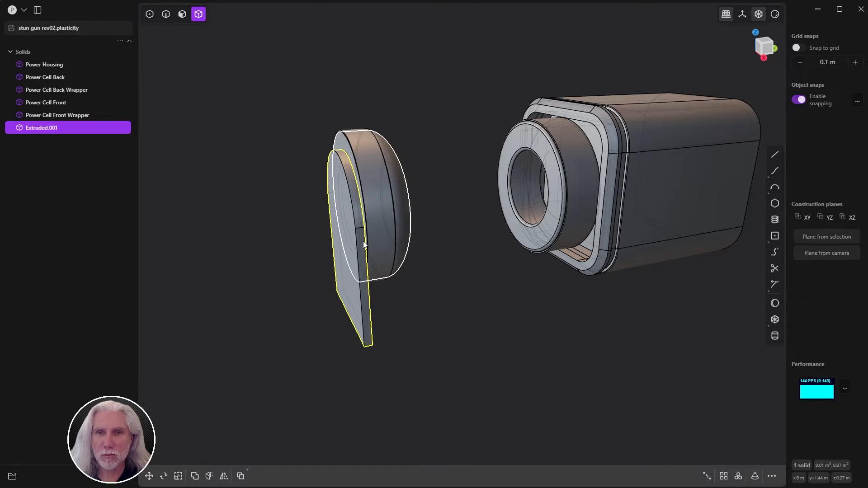
Move the arched plate along Y by about 0.28 m, past the front ring and toward the power housing
{"action": "key", "text": "g"}
{"action": "left_click_drag", "start_coordinate": [376, 234], "coordinate": [438, 231]}
{"action": "middle_click_drag", "start_coordinate": [438, 231], "coordinate": [466, 266]}
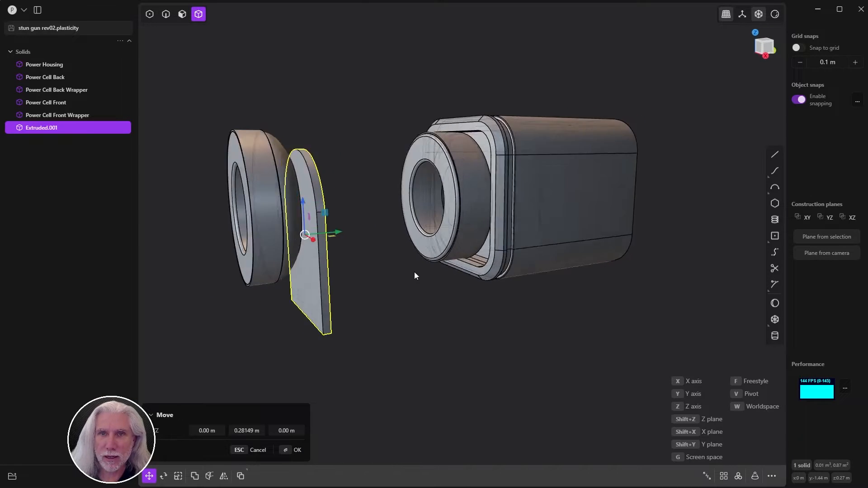
{"action": "middle_click_drag", "start_coordinate": [414, 272], "coordinate": [434, 266]}
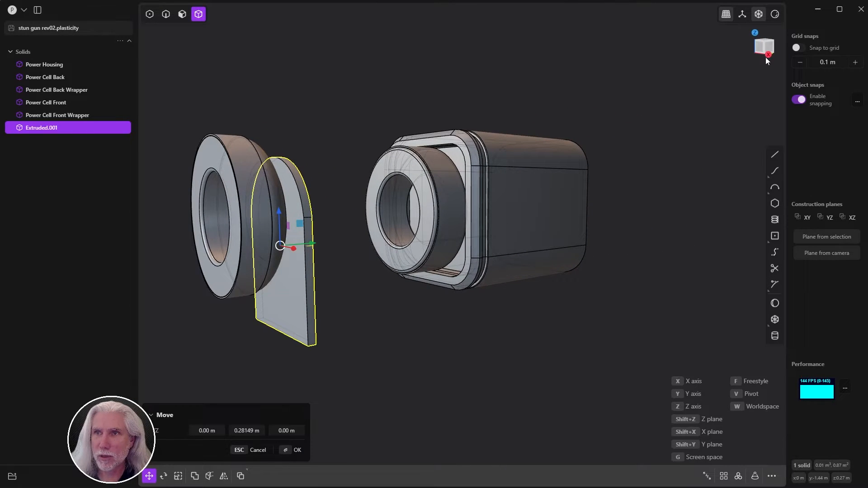
In front view, lower the plate along Z by about 0.04 m so its arch sits just above the ring's hole
{"action": "key", "text": "KP_1"}
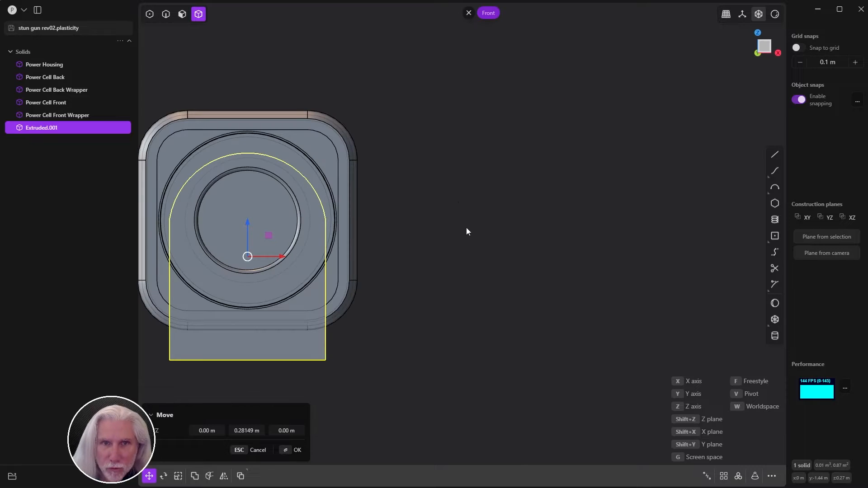
{"action": "left_click_drag", "start_coordinate": [376, 219], "coordinate": [372, 229]}
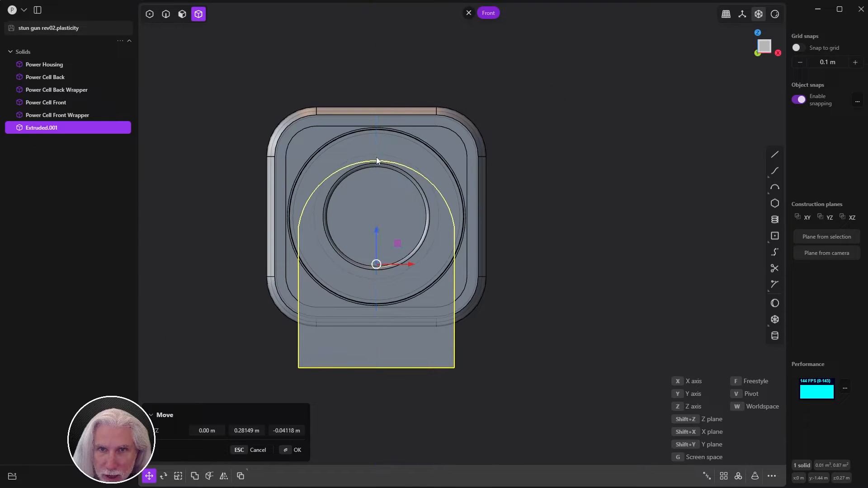
{"action": "scroll", "coordinate": [447, 159], "scroll_direction": "up", "scroll_amount": 5}
{"action": "scroll", "coordinate": [343, 201], "scroll_direction": "down", "scroll_amount": 6}
{"action": "scroll", "coordinate": [446, 284], "scroll_direction": "up", "scroll_amount": 2}
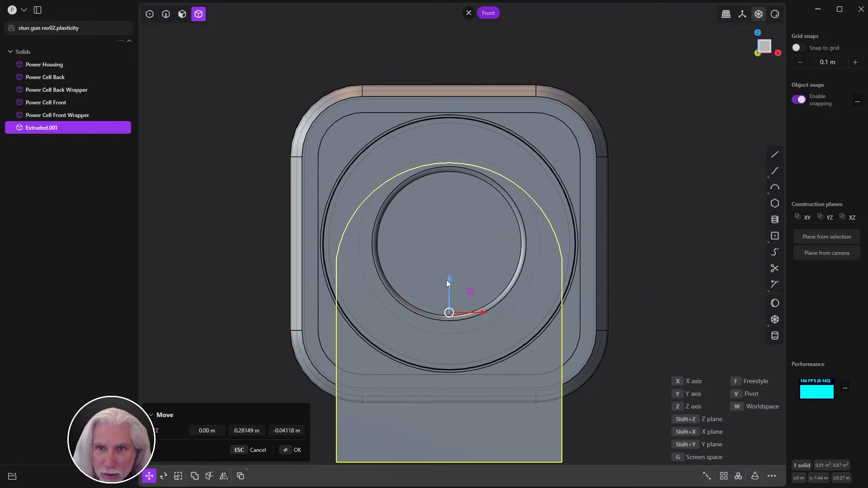
{"action": "left_click_drag", "start_coordinate": [448, 276], "coordinate": [447, 278]}
{"action": "left_click", "coordinate": [293, 450]}
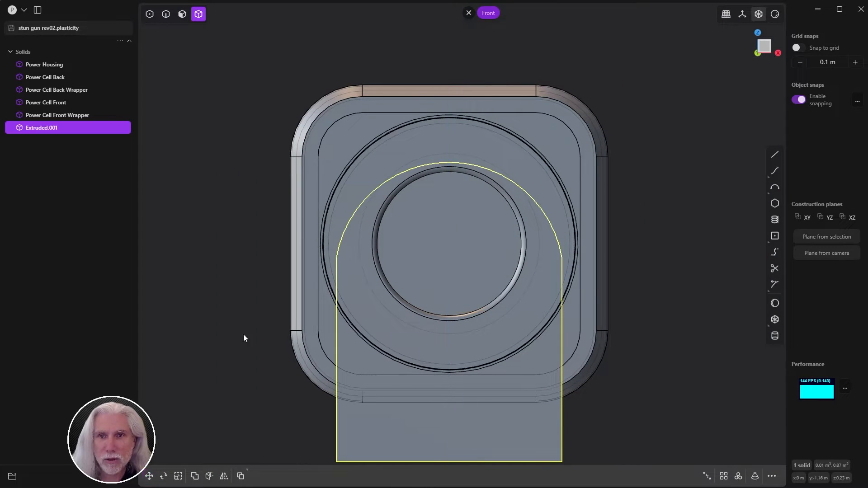
In right view, move the plate about 0.038 m in negative Y so it sits close behind the front ring
{"action": "middle_click_drag", "start_coordinate": [243, 338], "coordinate": [407, 259]}
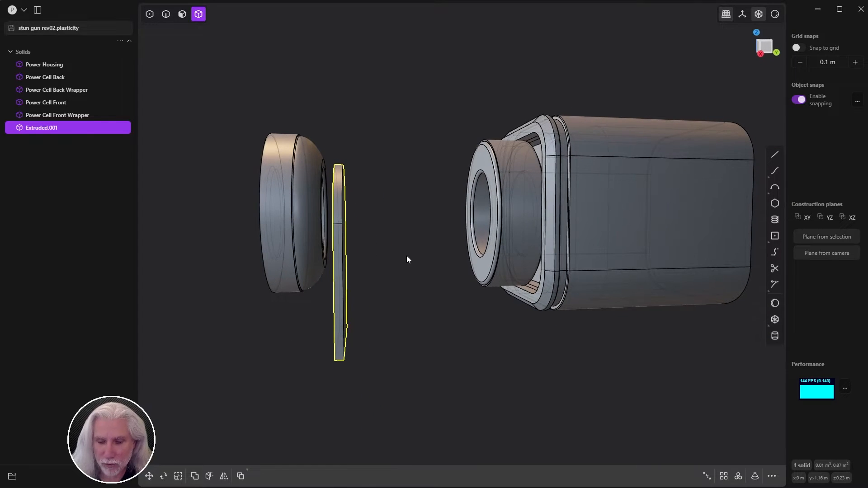
{"action": "key", "text": "KP_3"}
{"action": "key", "text": "g"}
{"action": "scroll", "coordinate": [427, 246], "scroll_direction": "up", "scroll_amount": 4}
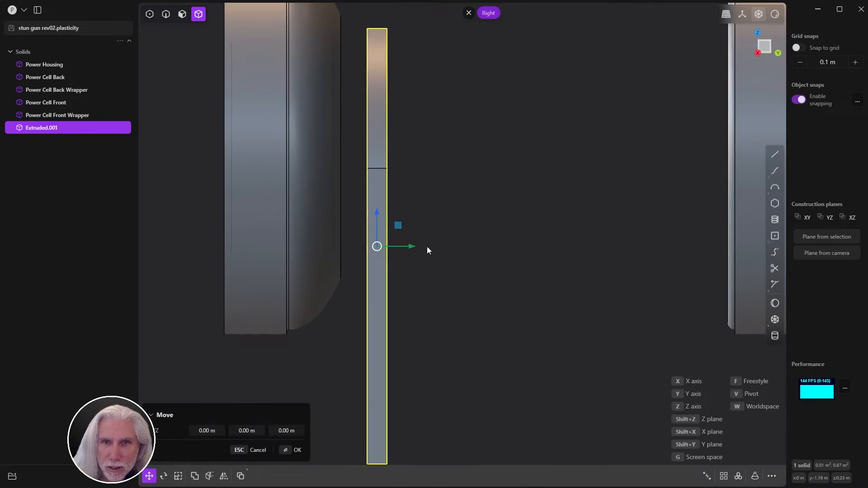
{"action": "left_click_drag", "start_coordinate": [414, 247], "coordinate": [391, 247]}
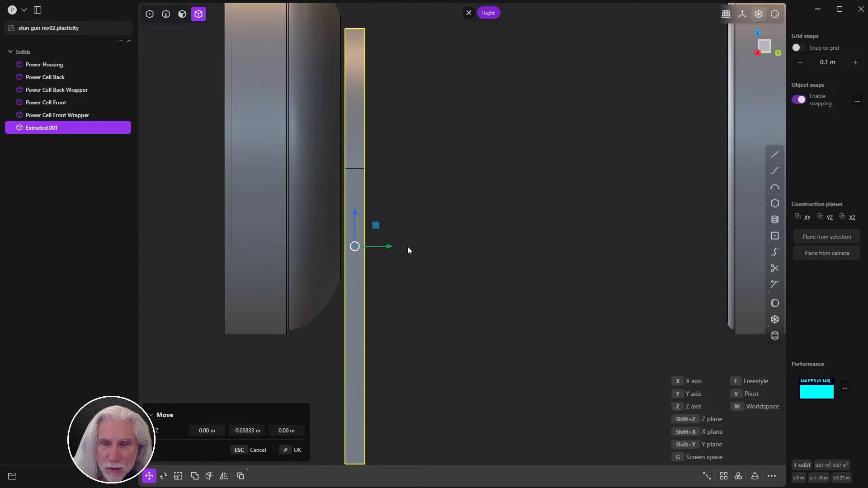
{"action": "scroll", "coordinate": [421, 242], "scroll_direction": "down", "scroll_amount": 4}
{"action": "scroll", "coordinate": [452, 238], "scroll_direction": "up", "scroll_amount": 2}
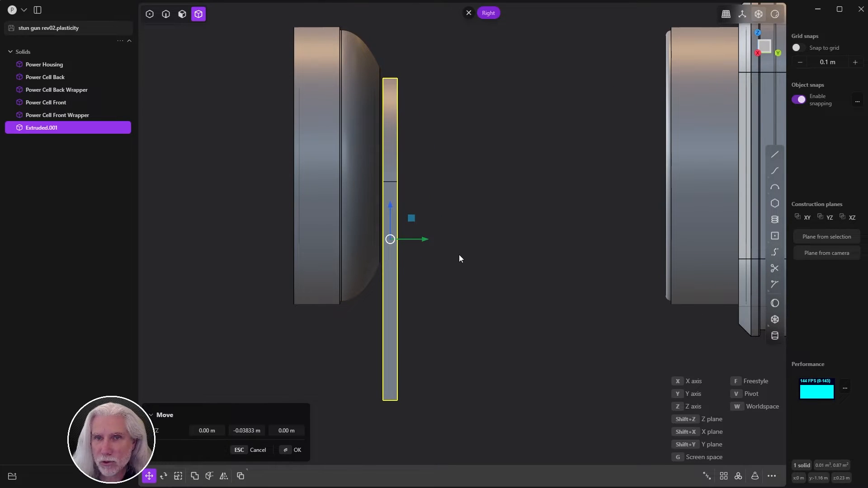
{"action": "middle_click_drag", "start_coordinate": [445, 260], "coordinate": [441, 273]}
{"action": "scroll", "coordinate": [470, 263], "scroll_direction": "down", "scroll_amount": 3}
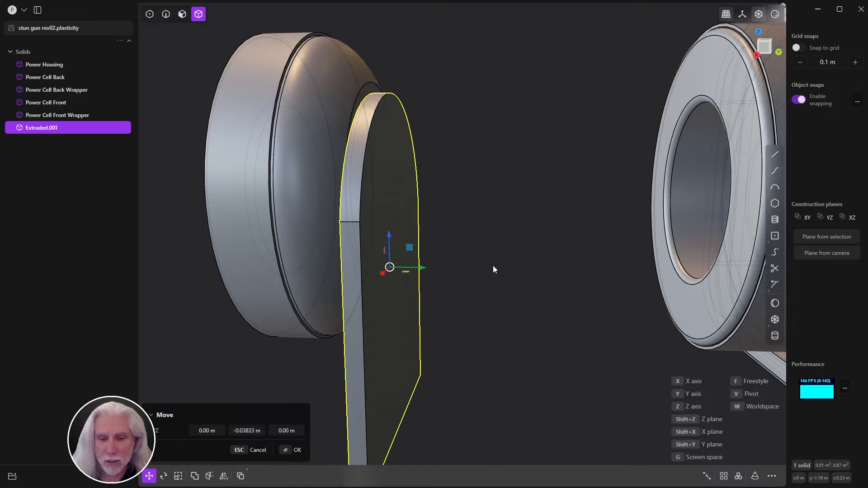
{"action": "key", "text": "Return"}
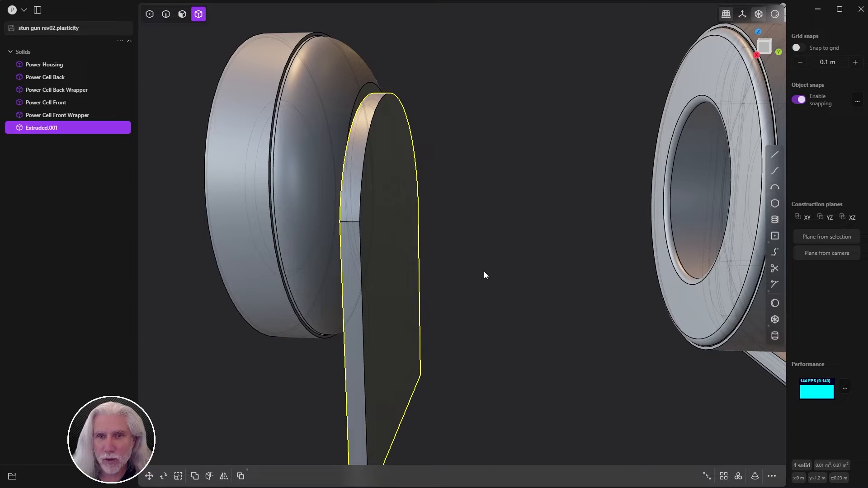
Offset the plate's large face on the power housing side slightly inward to make the plate thinner
{"action": "key", "text": "3"}
{"action": "left_click", "coordinate": [405, 280]}
{"action": "key", "text": "o"}
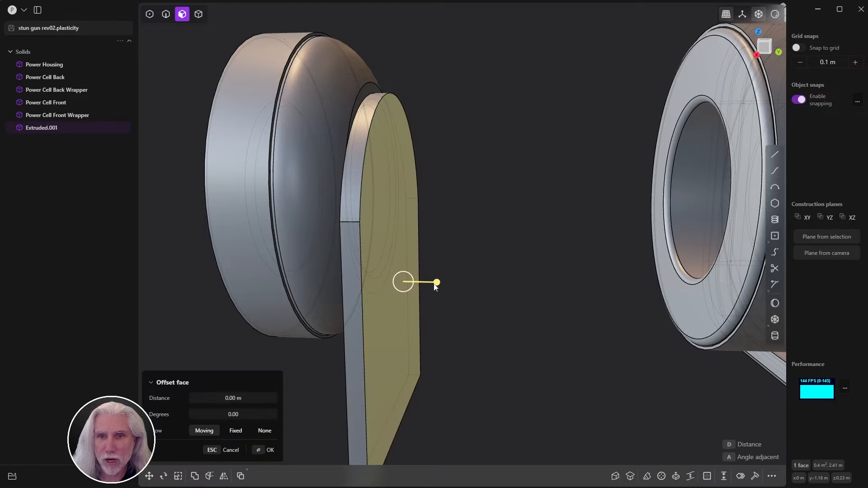
{"action": "left_click_drag", "start_coordinate": [438, 283], "coordinate": [429, 284]}
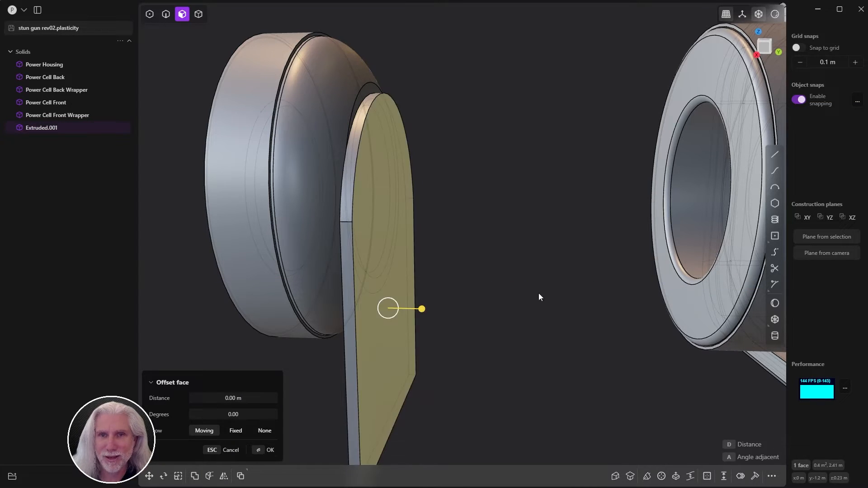
{"action": "key", "text": "Return"}
{"action": "scroll", "coordinate": [540, 240], "scroll_direction": "down", "scroll_amount": 3}
{"action": "middle_click_drag", "start_coordinate": [540, 240], "coordinate": [561, 227]}
{"action": "scroll", "coordinate": [506, 245], "scroll_direction": "up", "scroll_amount": 5}
{"action": "scroll", "coordinate": [542, 233], "scroll_direction": "down", "scroll_amount": 3}
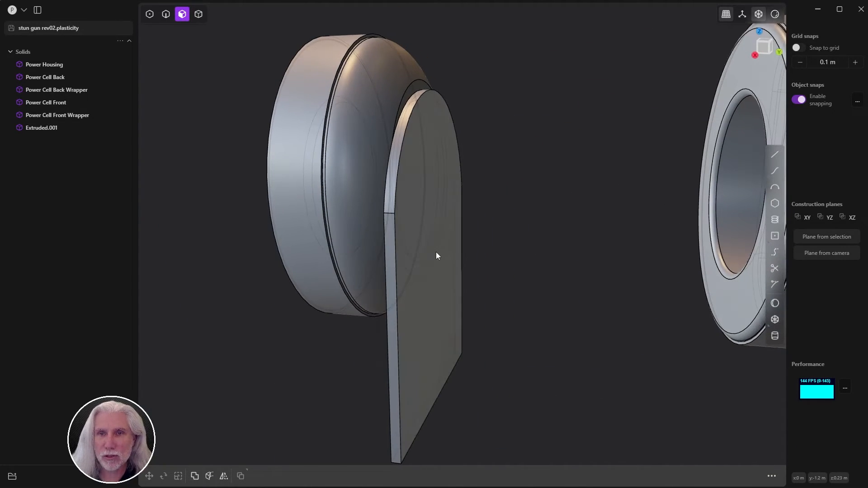
{"action": "left_click", "coordinate": [453, 248]}
{"action": "key", "text": "o"}
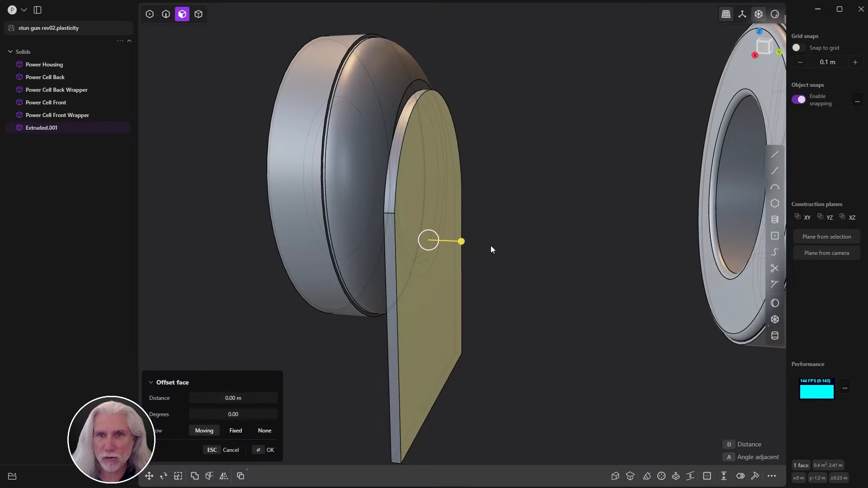
{"action": "middle_click_drag", "start_coordinate": [490, 248], "coordinate": [578, 233]}
{"action": "left_click", "coordinate": [542, 331]}
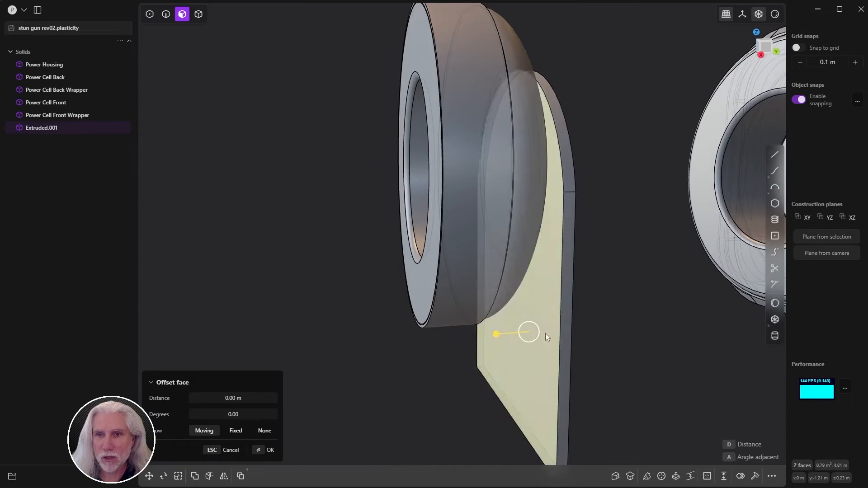
{"action": "middle_click_drag", "start_coordinate": [608, 270], "coordinate": [516, 268]}
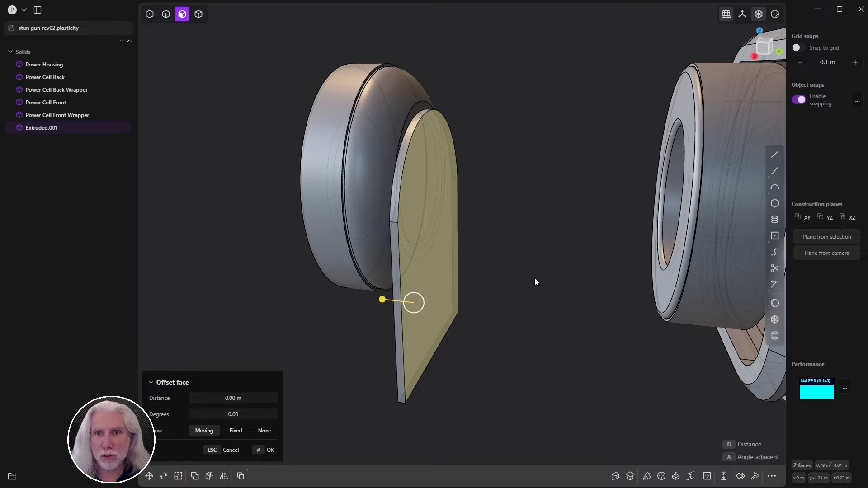
{"action": "key", "text": "f"}
{"action": "middle_click_drag", "start_coordinate": [503, 296], "coordinate": [519, 310]}
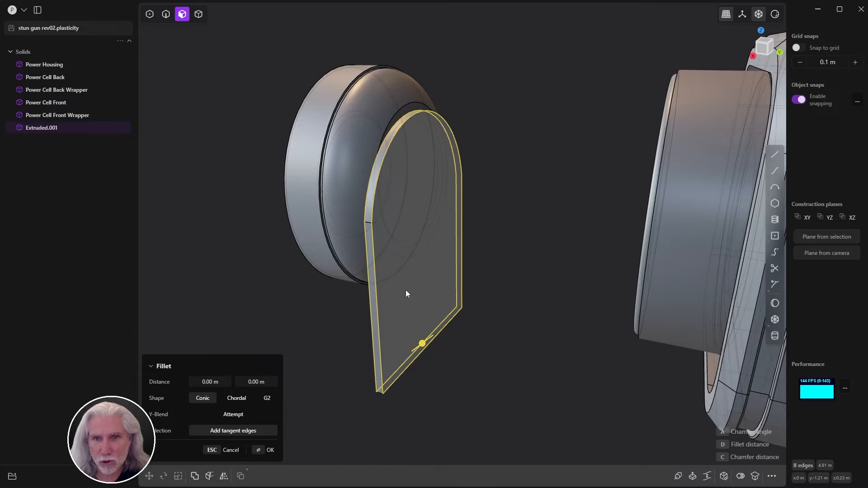
{"action": "middle_click_drag", "start_coordinate": [405, 289], "coordinate": [369, 262]}
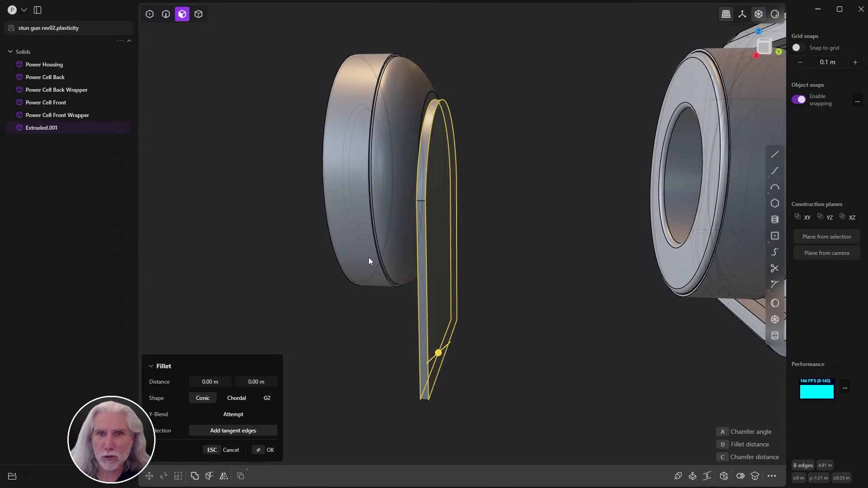
{"action": "left_click", "coordinate": [347, 210]}
{"action": "key", "text": "ctrl+z"}
{"action": "mouse_move", "coordinate": [298, 328]}
{"action": "middle_mouse_down"}
{"action": "mouse_move", "coordinate": [326, 314]}
{"action": "mouse_move", "coordinate": [404, 304]}
{"action": "mouse_move", "coordinate": [276, 319]}
{"action": "mouse_move", "coordinate": [291, 317]}
{"action": "mouse_move", "coordinate": [288, 333]}
{"action": "middle_mouse_up"}
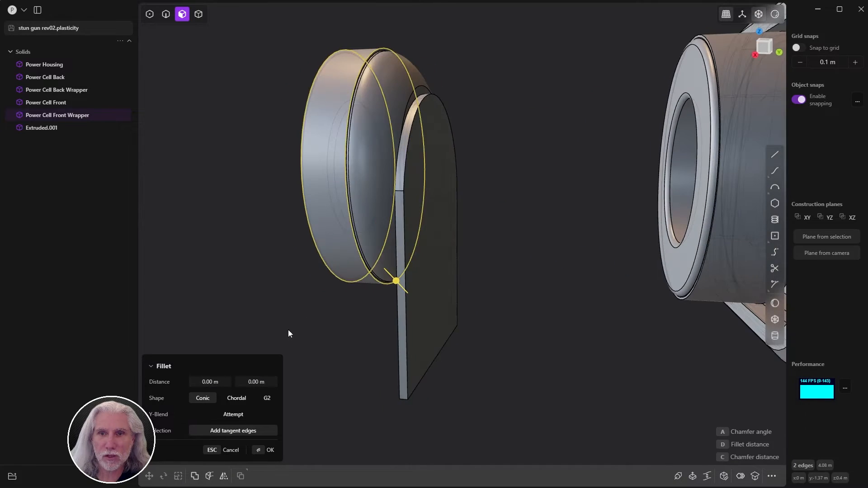
Select both large faces of the arched plate and fillet their edges by about 0.005 m
{"action": "left_click", "coordinate": [437, 333]}
{"action": "middle_click_drag", "start_coordinate": [486, 320], "coordinate": [512, 322]}
{"action": "left_click", "coordinate": [504, 313], "text": "shift"}
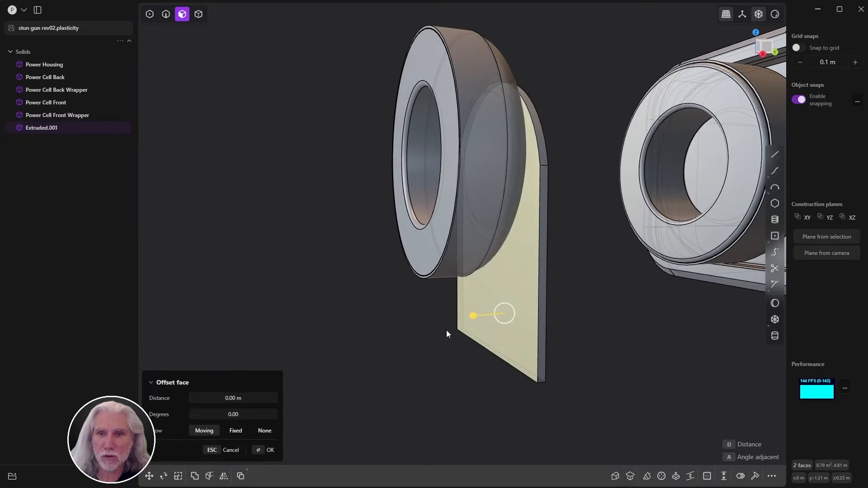
{"action": "middle_click_drag", "start_coordinate": [446, 331], "coordinate": [398, 357]}
{"action": "key", "text": "b"}
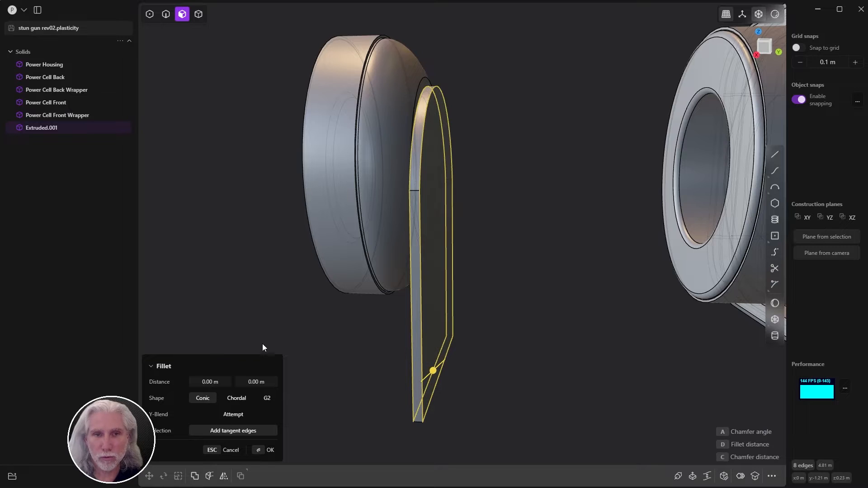
{"action": "middle_click_drag", "start_coordinate": [405, 416], "coordinate": [478, 301], "text": "shift"}
{"action": "scroll", "coordinate": [497, 296], "scroll_direction": "up", "scroll_amount": 5}
{"action": "middle_click_drag", "start_coordinate": [533, 292], "coordinate": [352, 236]}
{"action": "mouse_move", "coordinate": [352, 236]}
{"action": "left_mouse_down"}
{"action": "mouse_move", "coordinate": [357, 229]}
{"action": "mouse_move", "coordinate": [344, 236]}
{"action": "left_mouse_up"}
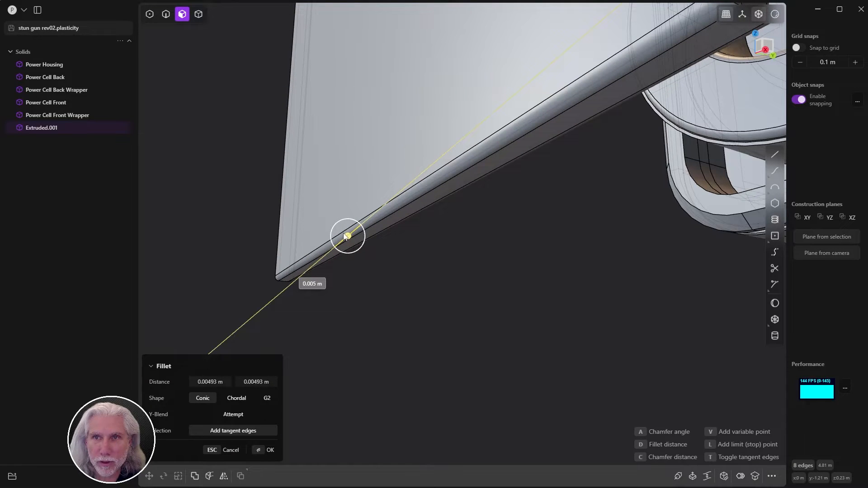
{"action": "middle_click_drag", "start_coordinate": [502, 212], "coordinate": [516, 234]}
{"action": "left_click", "coordinate": [270, 450]}
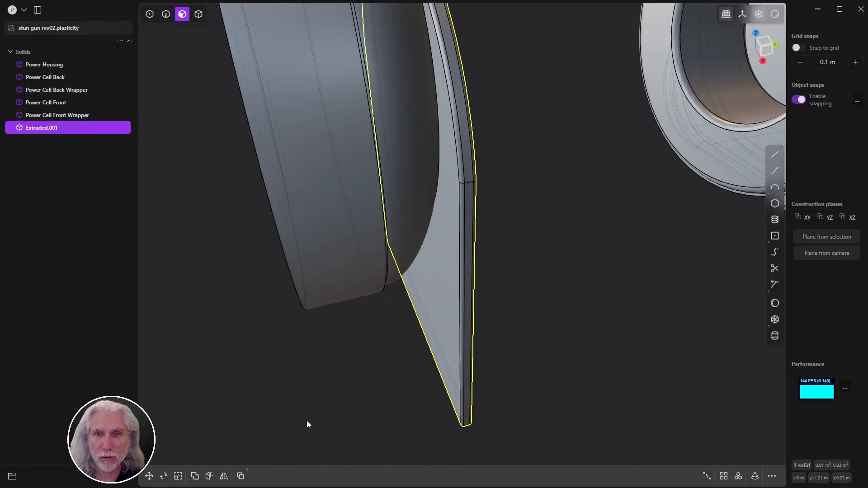
Deselect the plate, then hide and show its solid to check which object the outliner entry refers to
{"action": "left_click", "coordinate": [306, 421]}
{"action": "scroll", "coordinate": [344, 335], "scroll_direction": "down", "scroll_amount": 6}
{"action": "mouse_move", "coordinate": [343, 336]}
{"action": "middle_mouse_down"}
{"action": "mouse_move", "coordinate": [253, 276]}
{"action": "mouse_move", "coordinate": [475, 292]}
{"action": "mouse_move", "coordinate": [430, 285]}
{"action": "mouse_move", "coordinate": [300, 300]}
{"action": "mouse_move", "coordinate": [487, 283]}
{"action": "mouse_move", "coordinate": [345, 300]}
{"action": "mouse_move", "coordinate": [360, 304]}
{"action": "mouse_move", "coordinate": [359, 319]}
{"action": "mouse_move", "coordinate": [333, 332]}
{"action": "middle_mouse_up"}
{"action": "scroll", "coordinate": [486, 283], "scroll_direction": "down", "scroll_amount": 3}
{"action": "left_click", "coordinate": [38, 129]}
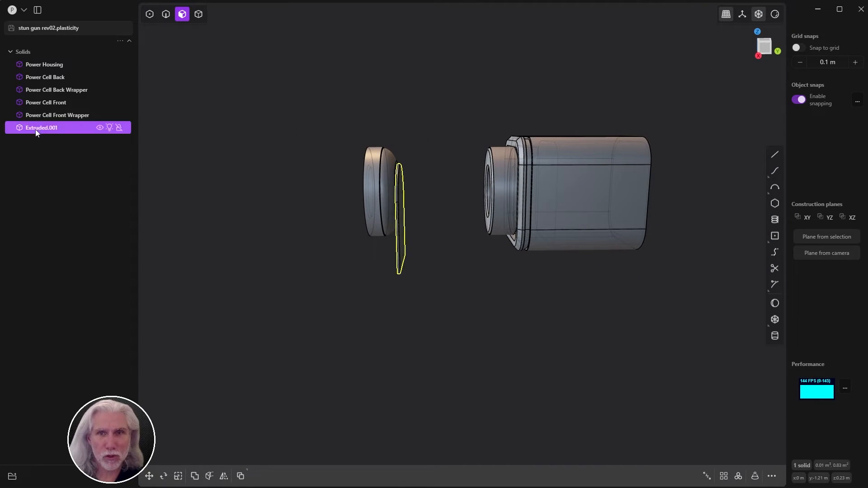
{"action": "left_click", "coordinate": [100, 128]}
{"action": "left_click", "coordinate": [99, 127]}
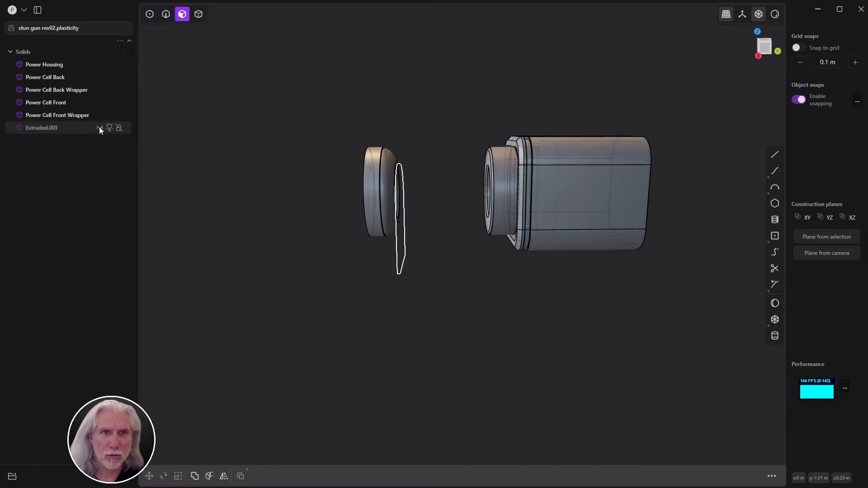
Rename the arched plate solid to "Electro Plate"
{"action": "left_click", "coordinate": [48, 129]}
{"action": "left_click", "coordinate": [42, 131]}
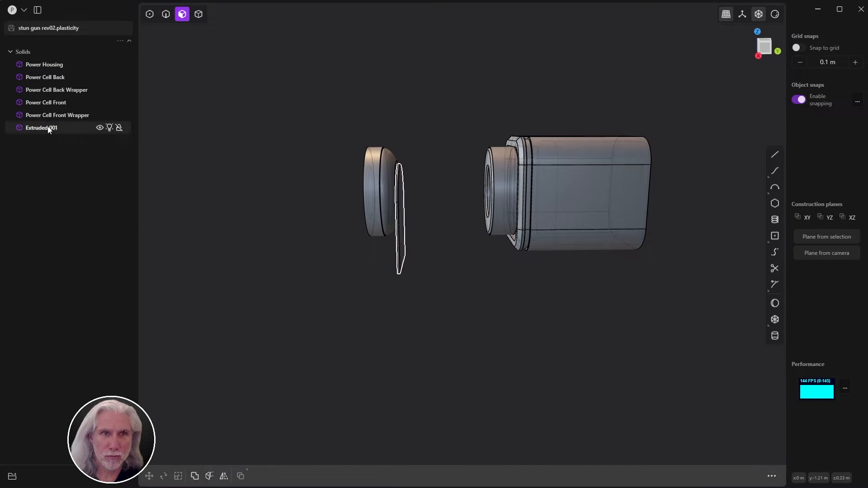
{"action": "left_click", "coordinate": [46, 128]}
{"action": "double_click", "coordinate": [45, 128]}
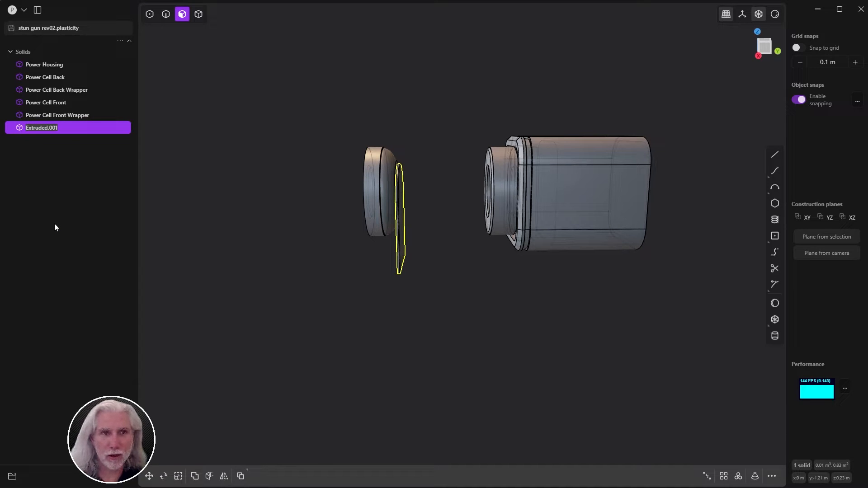
{"action": "type", "text": "Electr"}
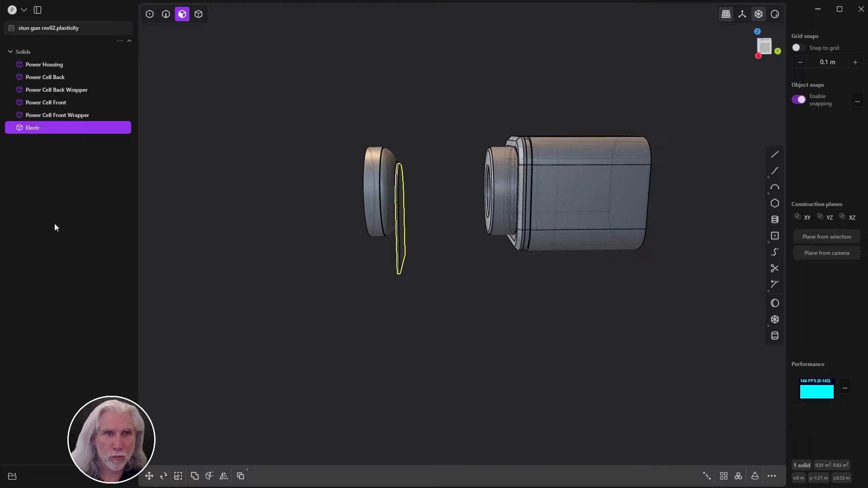
{"action": "type", "text": "o Plate"}
{"action": "key", "text": "Return"}
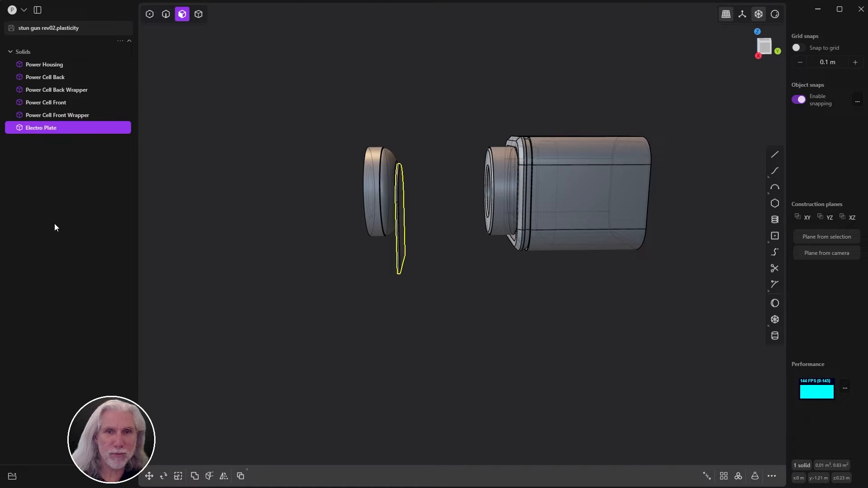
In right view, start a rectangular array of Electro Plate spanning about 0.628 m toward the ring on the power housing
{"action": "left_click", "coordinate": [756, 56]}
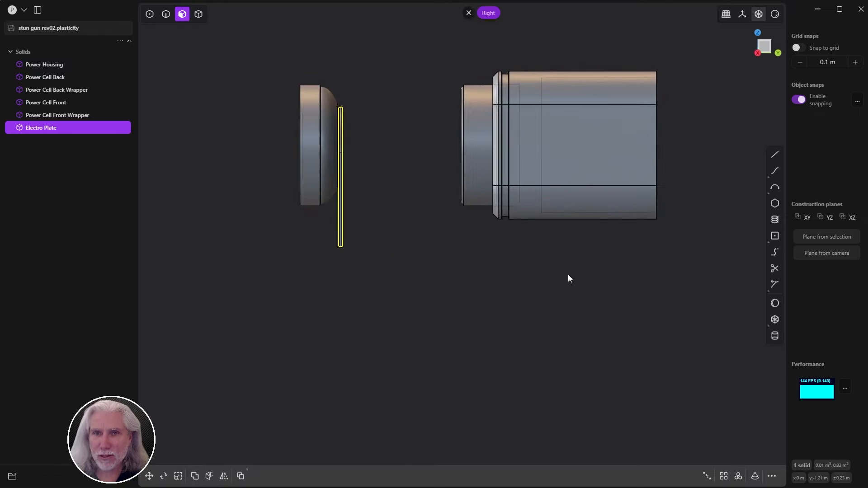
{"action": "scroll", "coordinate": [452, 349], "scroll_direction": "up", "scroll_amount": 2}
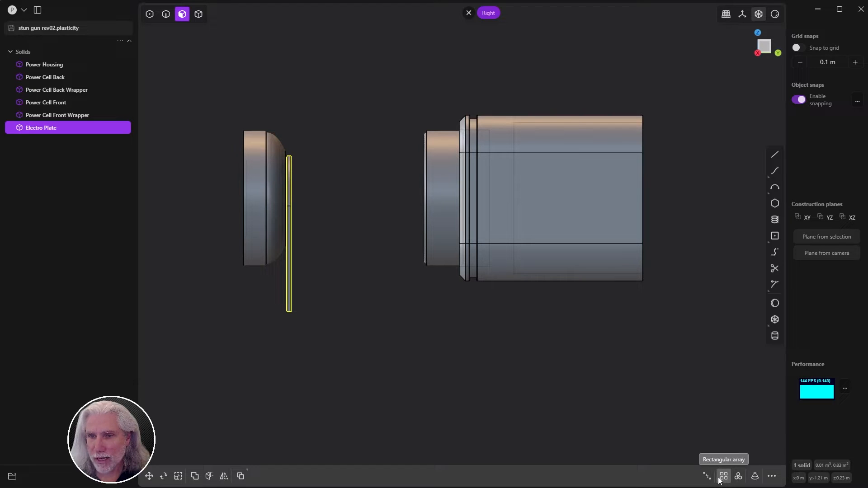
{"action": "left_click", "coordinate": [723, 476]}
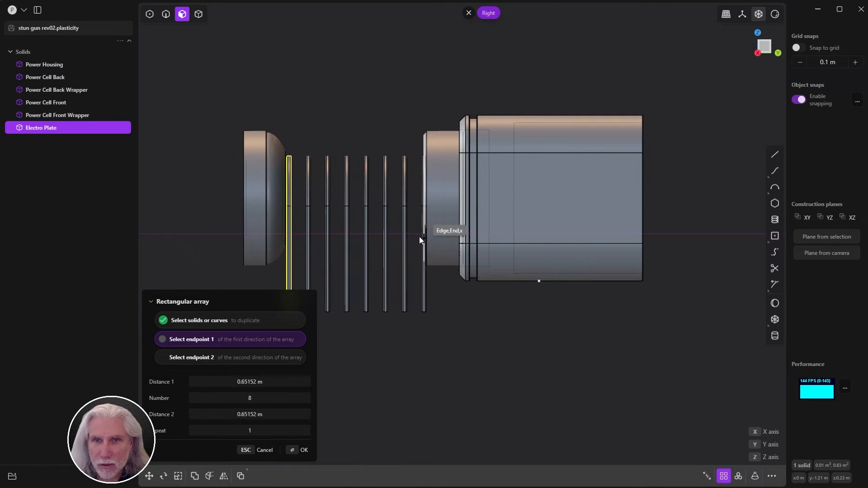
{"action": "scroll", "coordinate": [425, 217], "scroll_direction": "up", "scroll_amount": 5}
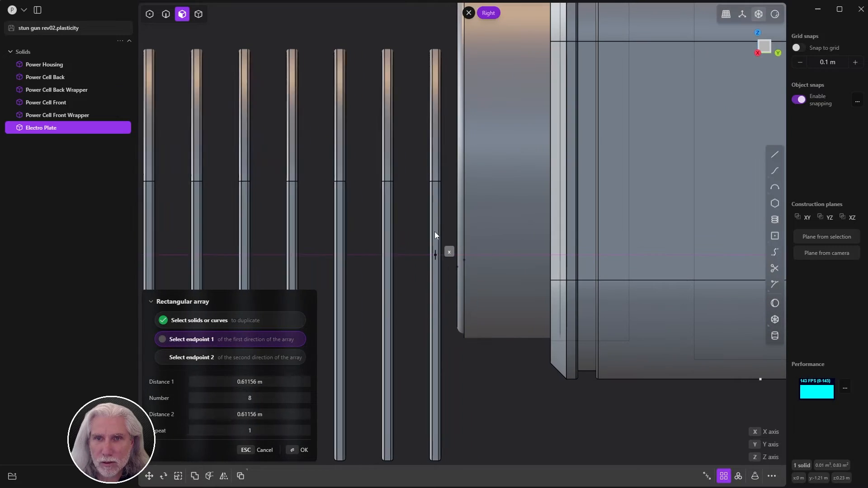
{"action": "left_click", "coordinate": [444, 254]}
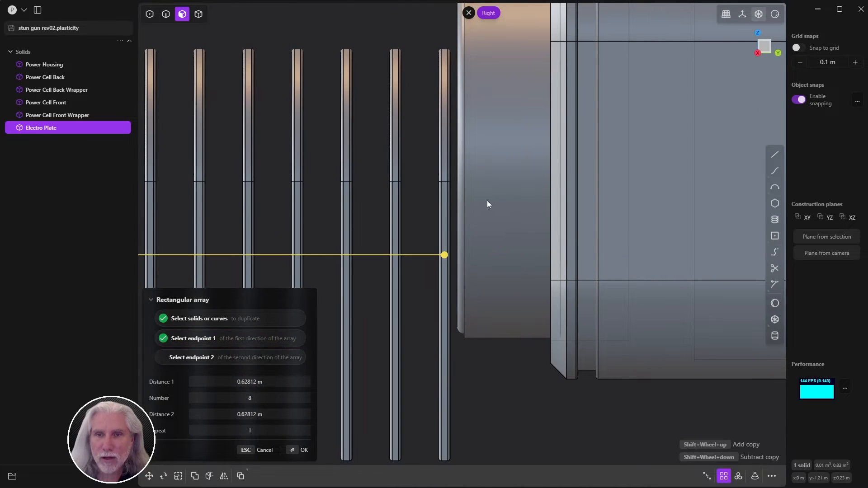
{"action": "scroll", "coordinate": [583, 217], "scroll_direction": "down", "scroll_amount": 5}
{"action": "scroll", "coordinate": [582, 215], "scroll_direction": "down", "scroll_amount": 1}
{"action": "right_click_drag", "start_coordinate": [581, 215], "coordinate": [555, 196]}
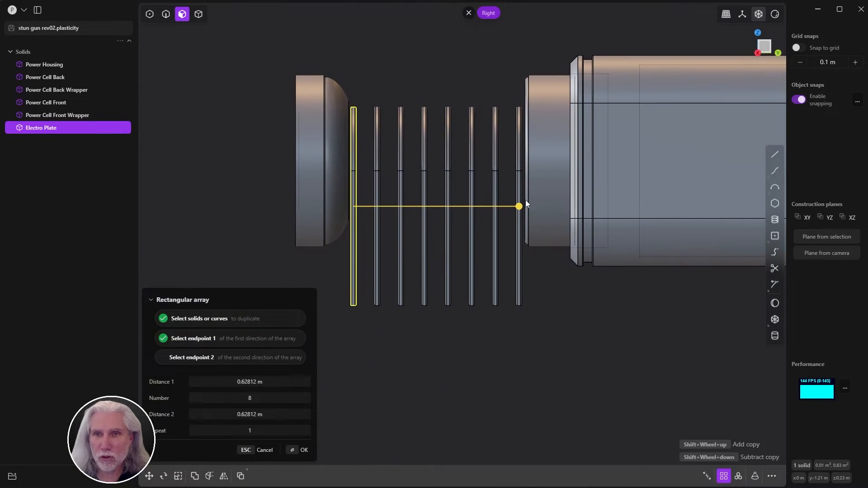
{"action": "left_click_drag", "start_coordinate": [518, 206], "coordinate": [519, 230]}
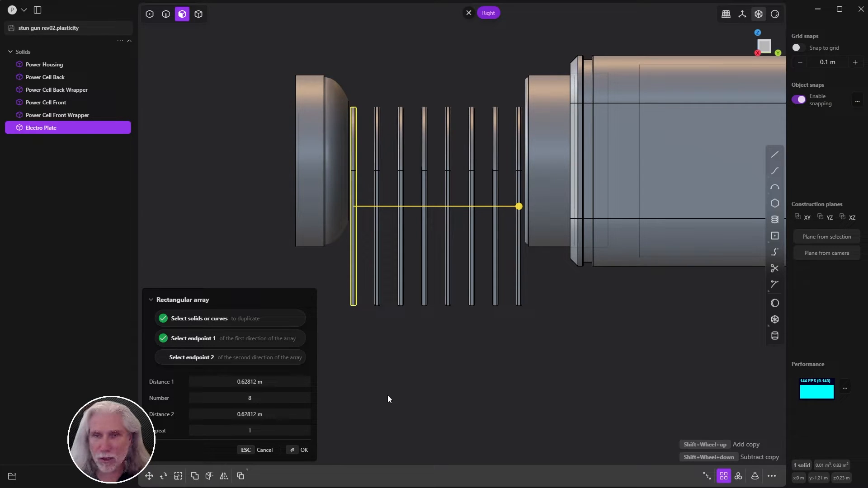
Set the number of plates in the array to 16 and apply it
{"action": "scroll", "coordinate": [388, 398], "scroll_direction": "up", "scroll_amount": 6, "text": "shift"}
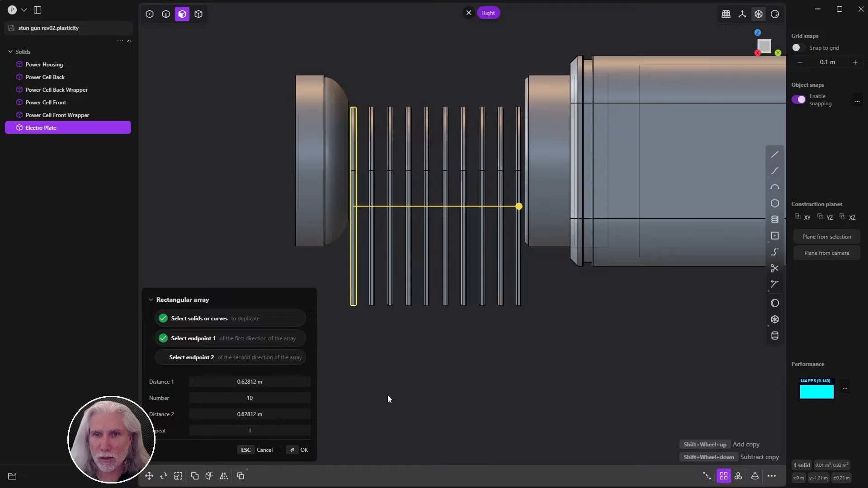
{"action": "scroll", "coordinate": [388, 397], "scroll_direction": "up", "scroll_amount": 5, "text": "shift"}
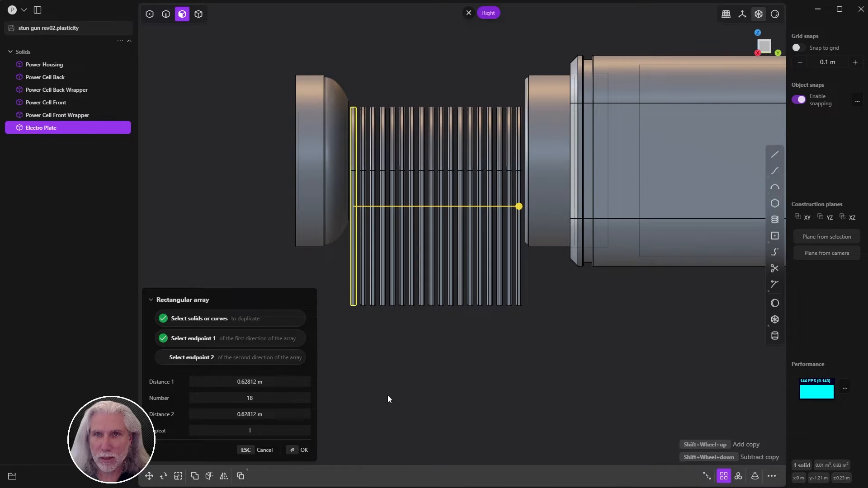
{"action": "scroll", "coordinate": [388, 398], "scroll_direction": "up", "scroll_amount": 2, "text": "shift"}
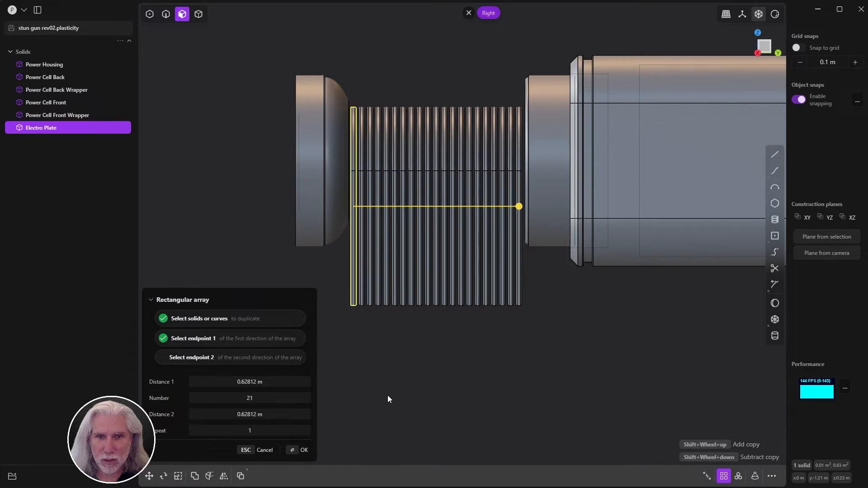
{"action": "scroll", "coordinate": [388, 398], "scroll_direction": "down", "scroll_amount": 4, "text": "shift"}
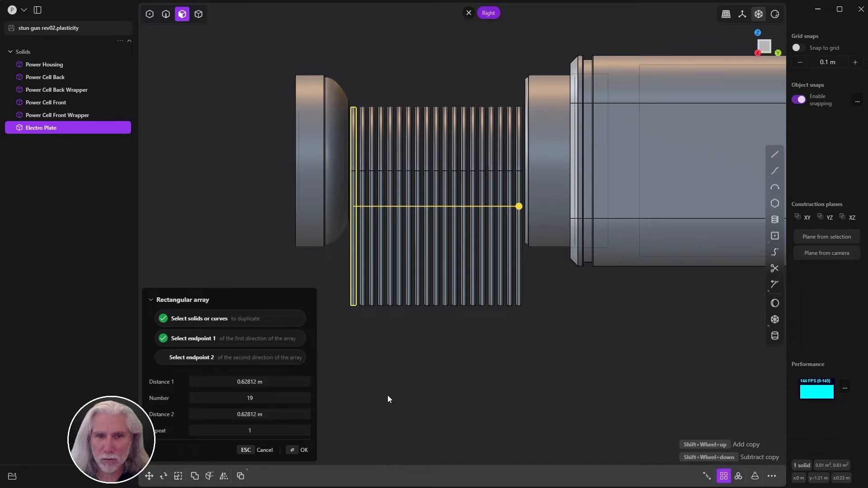
{"action": "scroll", "coordinate": [388, 398], "scroll_direction": "down", "scroll_amount": 1, "text": "shift"}
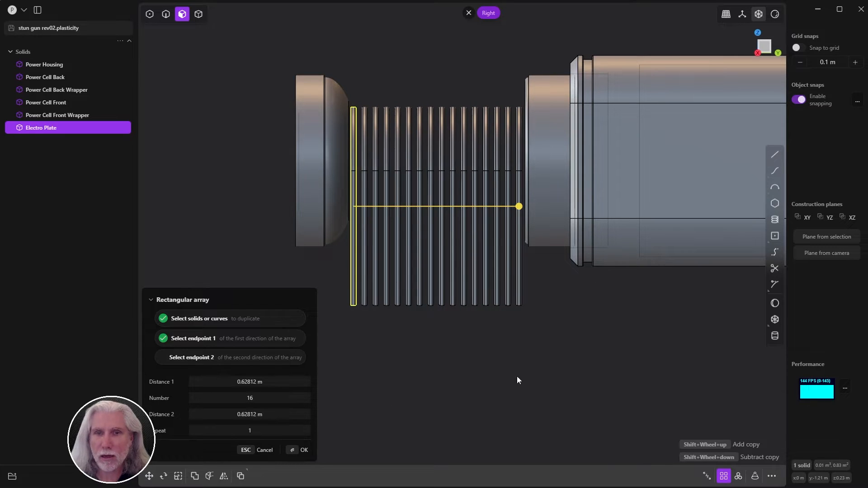
{"action": "left_click", "coordinate": [289, 450]}
{"action": "left_click", "coordinate": [321, 447]}
Inspect the row of plates at an angle, then switch to the browser and compare it with the Electro gun reference image
{"action": "middle_click_drag", "start_coordinate": [322, 448], "coordinate": [389, 391]}
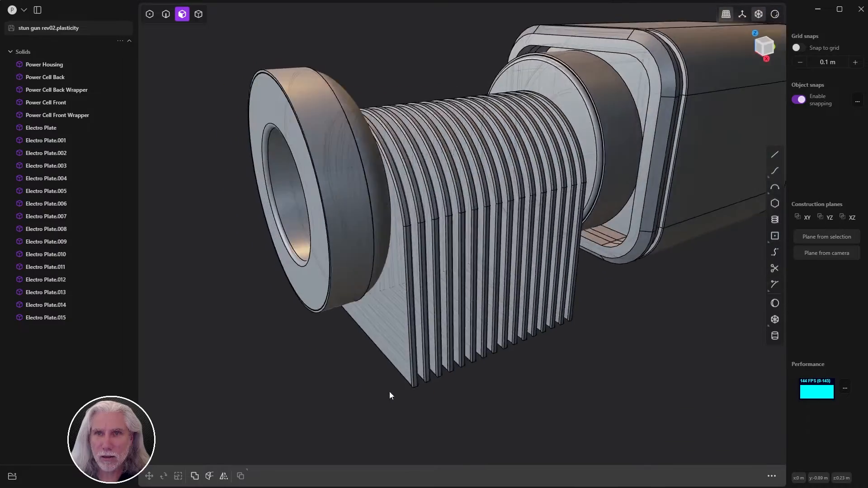
{"action": "scroll", "coordinate": [379, 375], "scroll_direction": "down", "scroll_amount": 4}
{"action": "middle_click_drag", "start_coordinate": [465, 347], "coordinate": [472, 327], "text": "shift"}
{"action": "scroll", "coordinate": [409, 288], "scroll_direction": "up", "scroll_amount": 3}
{"action": "scroll", "coordinate": [417, 286], "scroll_direction": "down", "scroll_amount": 2}
{"action": "scroll", "coordinate": [500, 305], "scroll_direction": "down", "scroll_amount": 1}
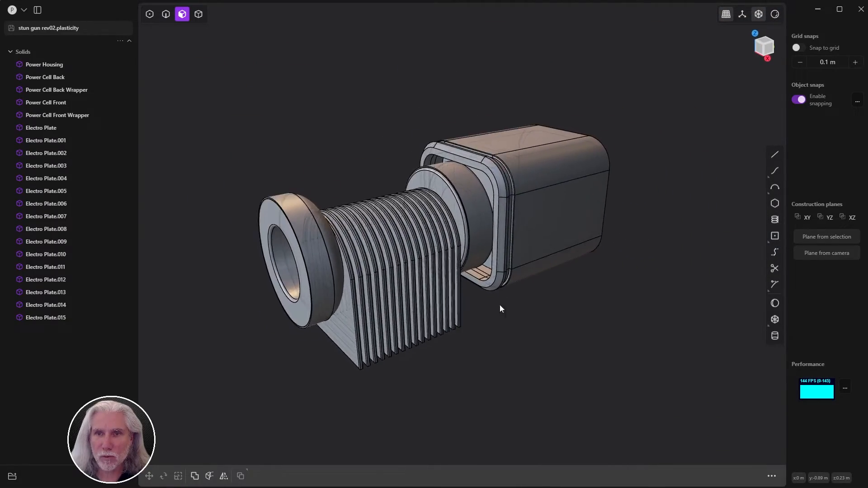
{"action": "scroll", "coordinate": [500, 305], "scroll_direction": "up", "scroll_amount": 1}
{"action": "key", "text": "alt+Tab"}
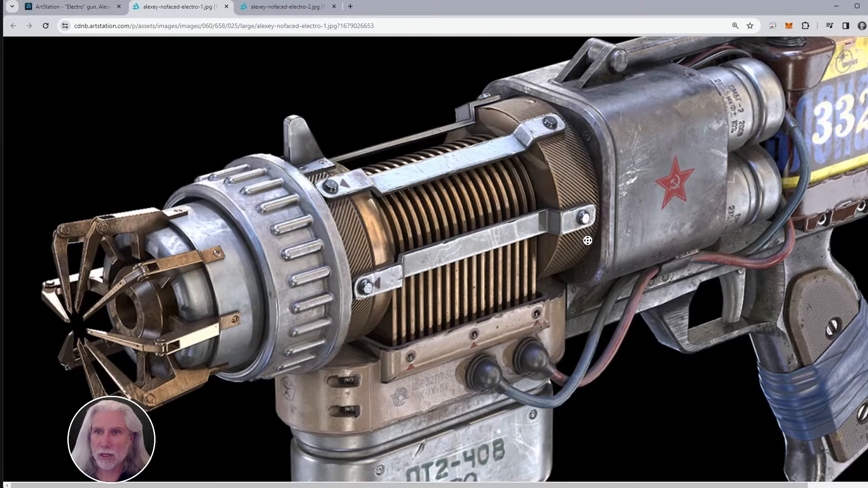
{"action": "middle_click_drag", "start_coordinate": [621, 217], "coordinate": [711, 116]}
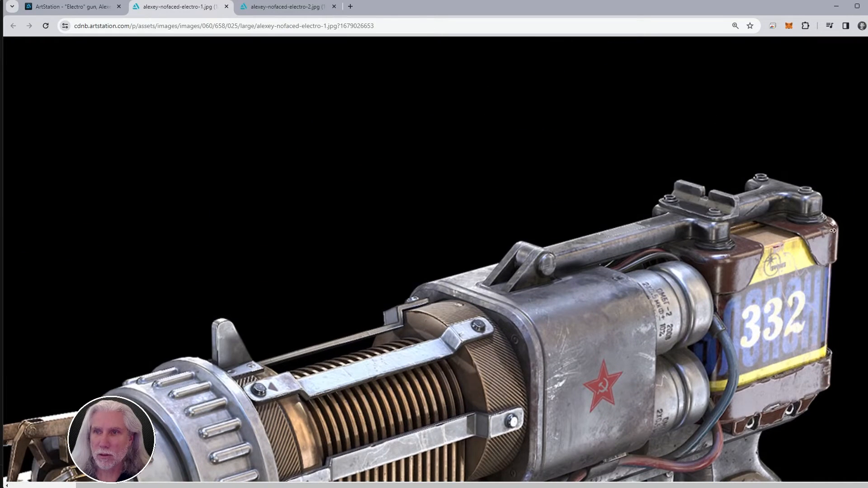
{"action": "scroll", "coordinate": [623, 254], "scroll_direction": "down", "scroll_amount": 3}
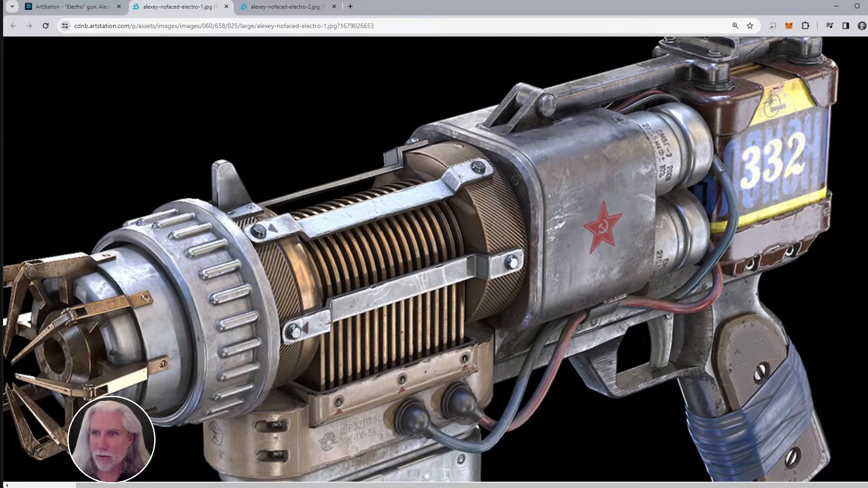
{"action": "scroll", "coordinate": [421, 259], "scroll_direction": "down", "scroll_amount": 3}
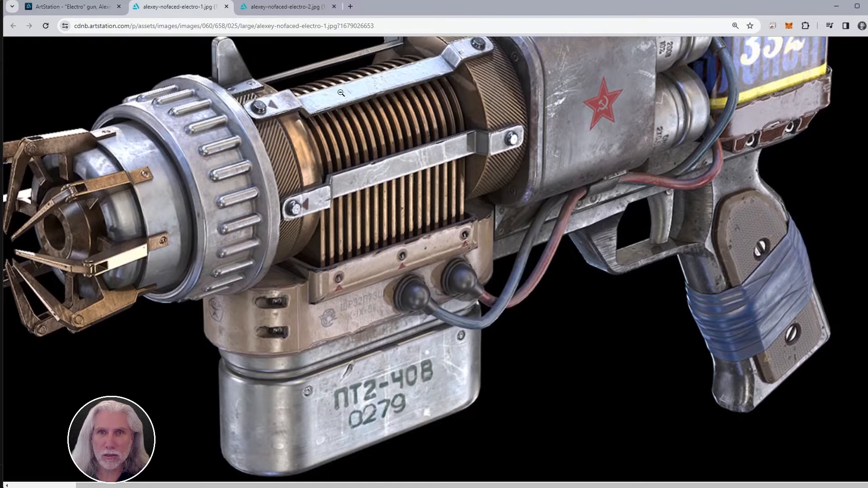
Switch from the reference image back to Plasticity and group all 16 Electro Plate solids
{"action": "scroll", "coordinate": [529, 406], "scroll_direction": "up", "scroll_amount": 1}
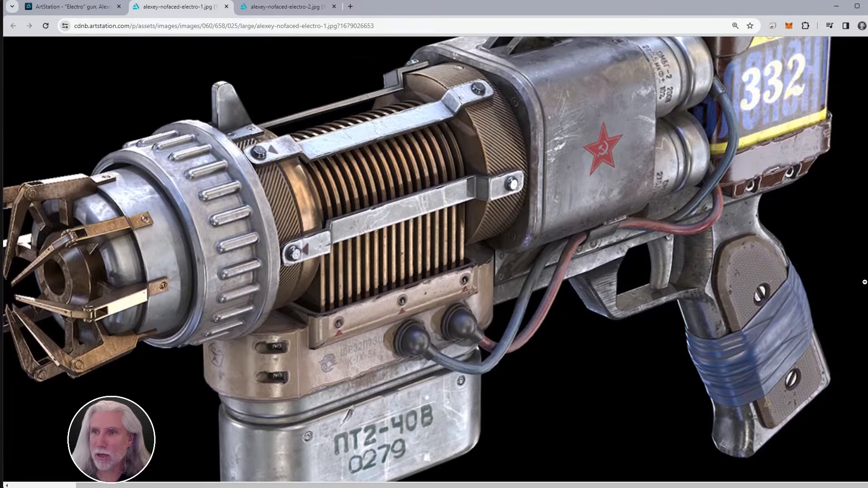
{"action": "scroll", "coordinate": [233, 212], "scroll_direction": "up", "scroll_amount": 1}
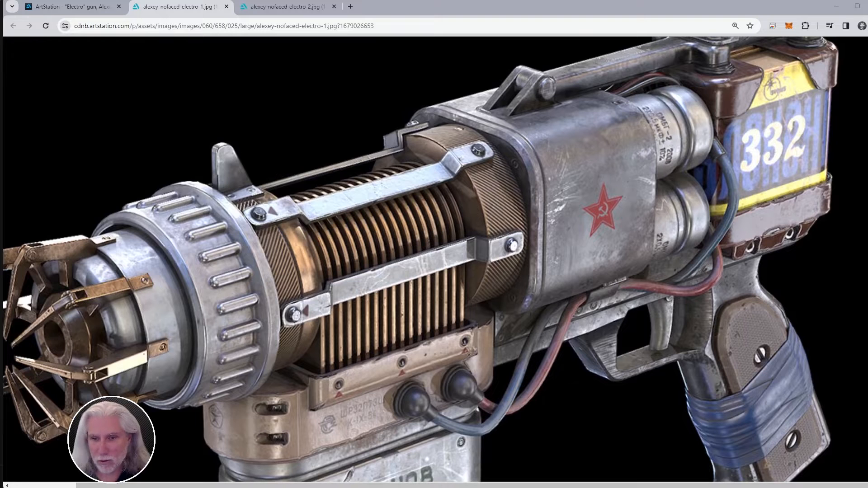
{"action": "key", "text": "alt+Tab"}
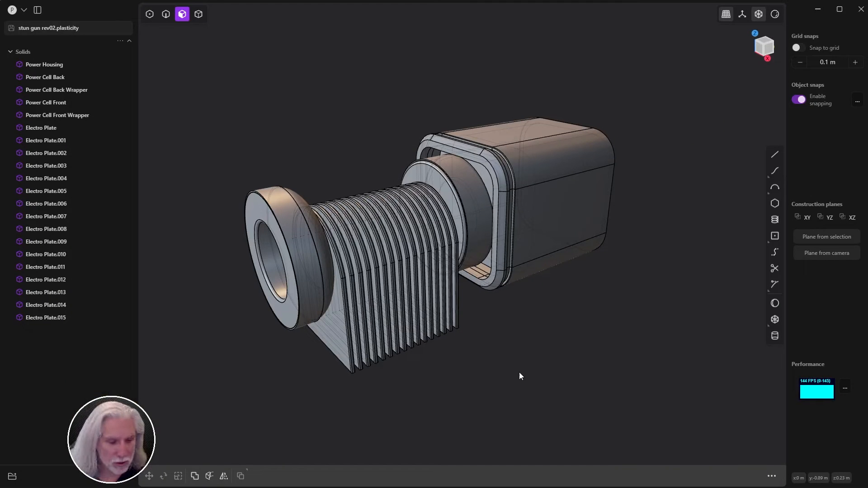
{"action": "middle_click_drag", "start_coordinate": [517, 370], "coordinate": [293, 231]}
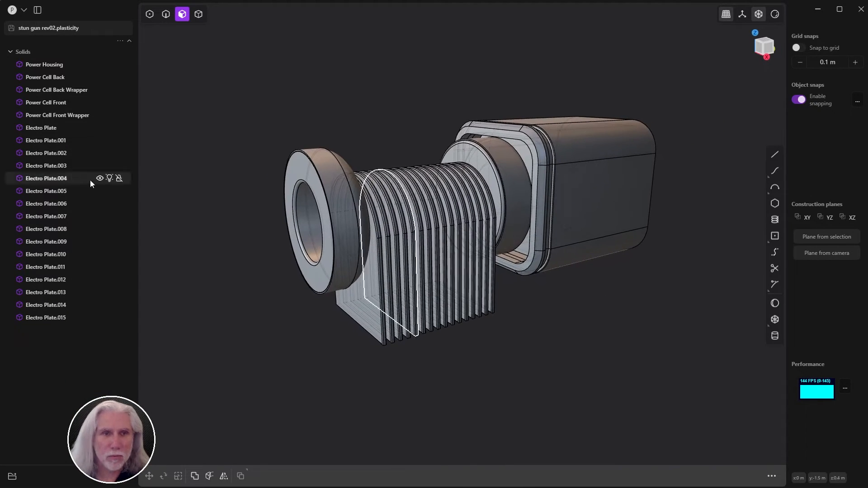
{"action": "left_click", "coordinate": [38, 318]}
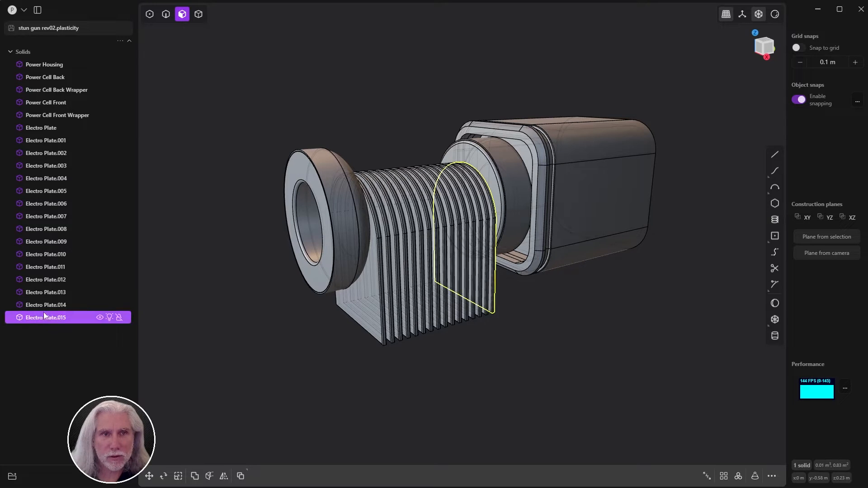
{"action": "left_click", "coordinate": [41, 129], "text": "shift"}
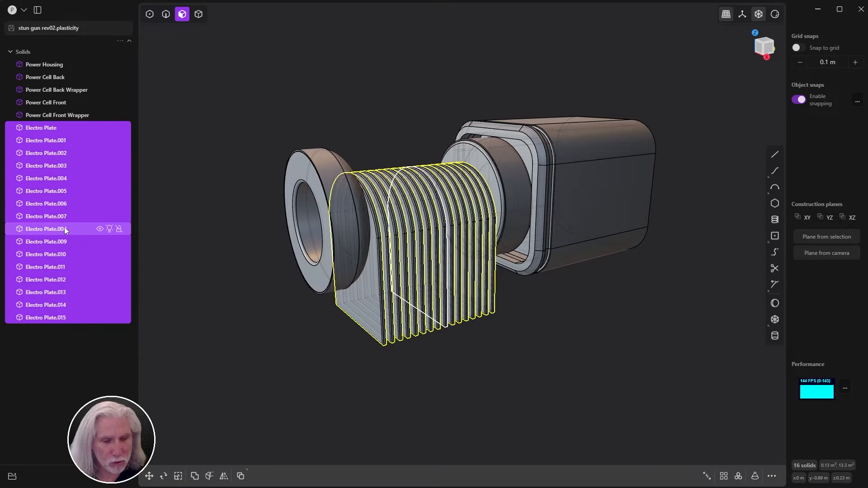
{"action": "key", "text": "ctrl+g"}
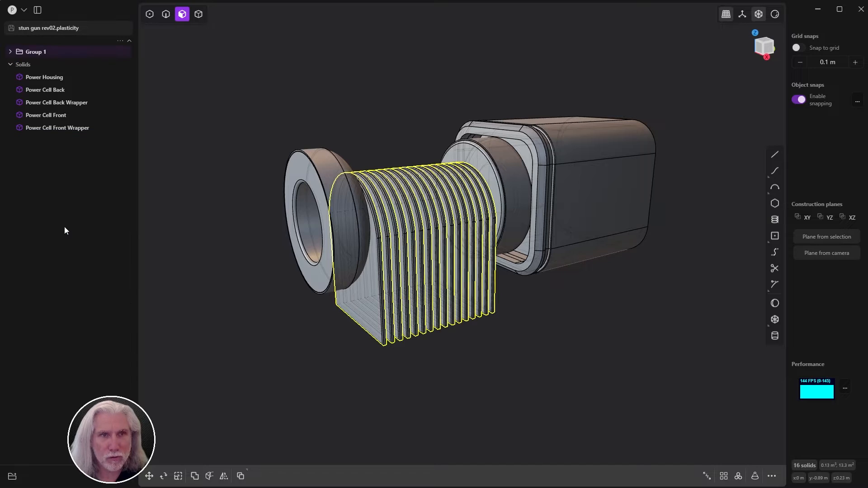
Rename the new group of plates "ElectroPlate Group" and clear the selection
{"action": "double_click", "coordinate": [32, 53]}
{"action": "type", "text": "E"}
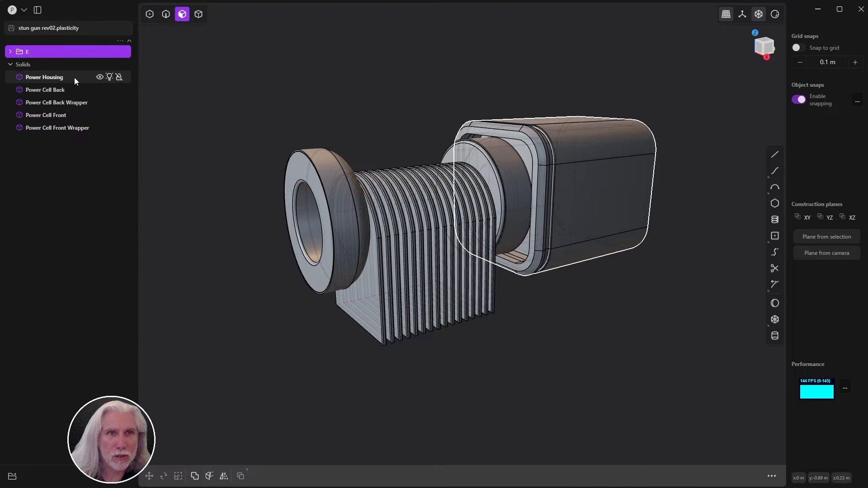
{"action": "type", "text": "lectroPlate"}
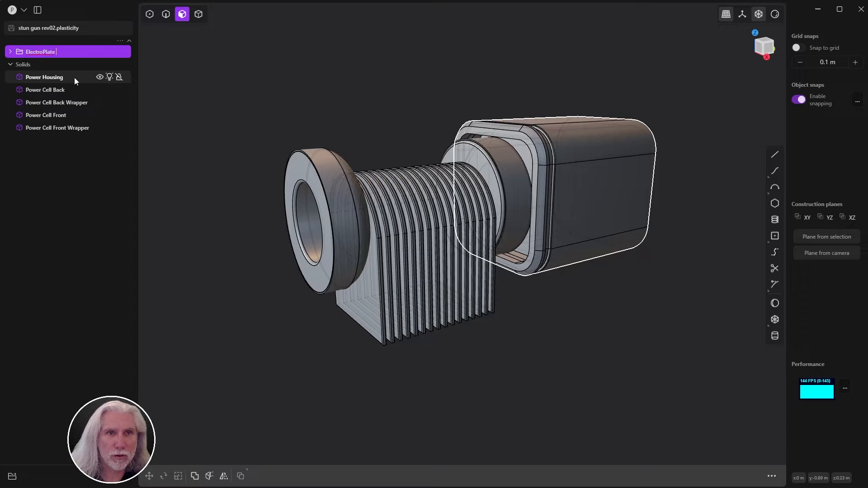
{"action": "type", "text": " Group"}
{"action": "key", "text": "Return"}
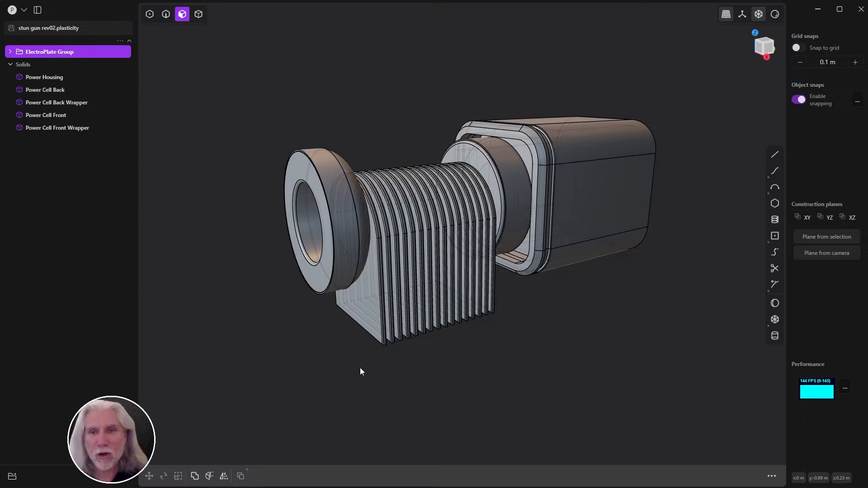
{"action": "left_click", "coordinate": [361, 382]}
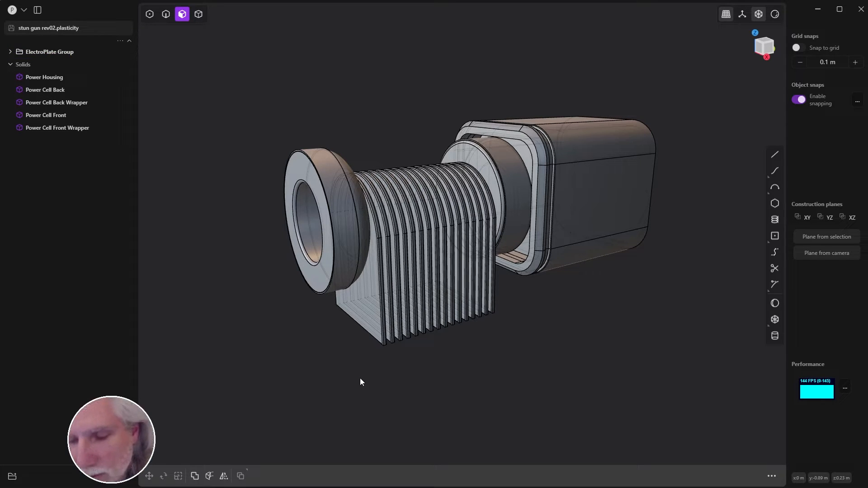
Examine the row of plates between the rings from several angles and check the contents of ElectroPlate Group
{"action": "middle_click_drag", "start_coordinate": [430, 293], "coordinate": [393, 297]}
{"action": "scroll", "coordinate": [407, 296], "scroll_direction": "up", "scroll_amount": 8}
{"action": "middle_click_drag", "start_coordinate": [490, 292], "coordinate": [447, 253]}
{"action": "scroll", "coordinate": [445, 253], "scroll_direction": "down", "scroll_amount": 10}
{"action": "middle_click_drag", "start_coordinate": [320, 275], "coordinate": [345, 291]}
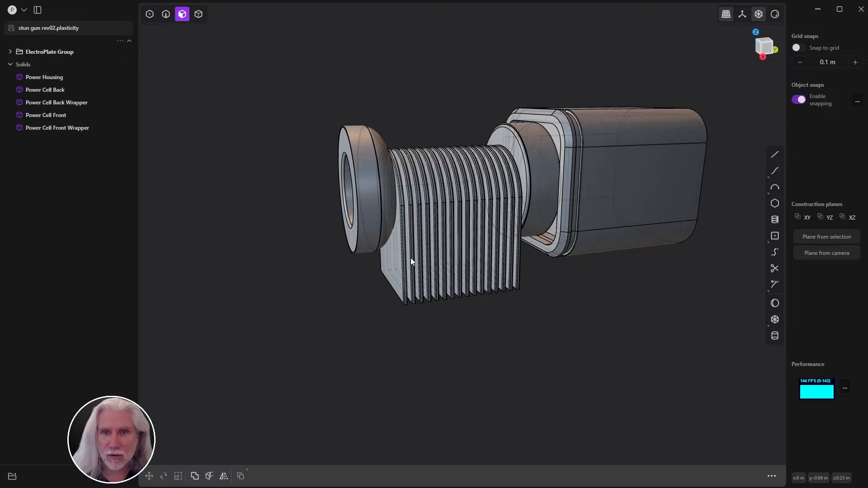
{"action": "middle_click_drag", "start_coordinate": [420, 287], "coordinate": [410, 231]}
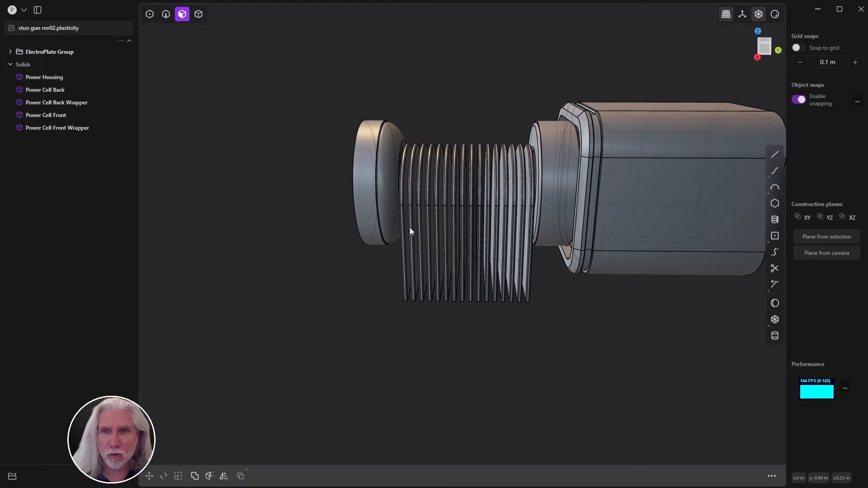
{"action": "left_click", "coordinate": [9, 52]}
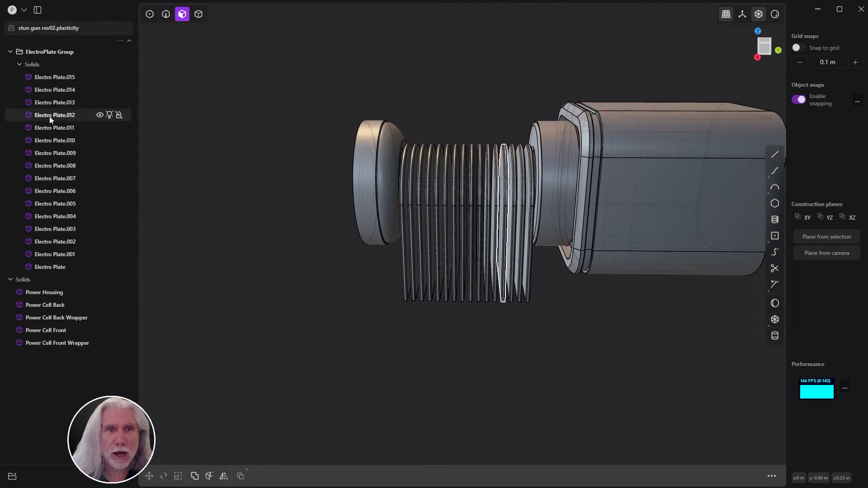
{"action": "left_click", "coordinate": [9, 51]}
{"action": "middle_click_drag", "start_coordinate": [353, 195], "coordinate": [319, 204]}
{"action": "middle_click_drag", "start_coordinate": [458, 188], "coordinate": [298, 223]}
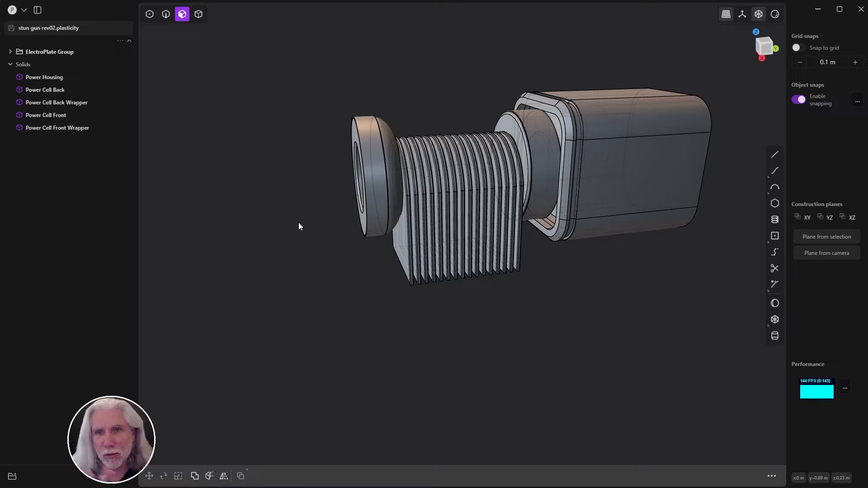
{"action": "middle_click_drag", "start_coordinate": [552, 352], "coordinate": [485, 339]}
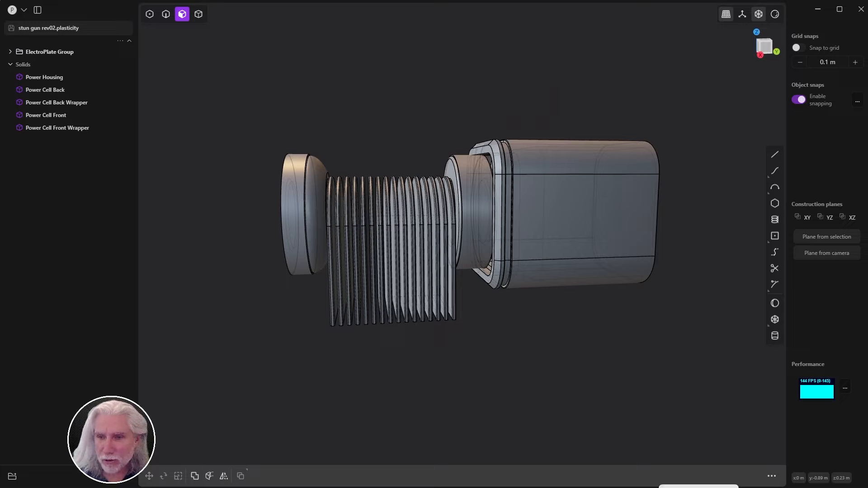
Switch to the browser and study the gun's front barrel and ribbed collar in the side-view reference image, returning to Plasticity at the end
{"action": "left_click", "coordinate": [457, 487]}
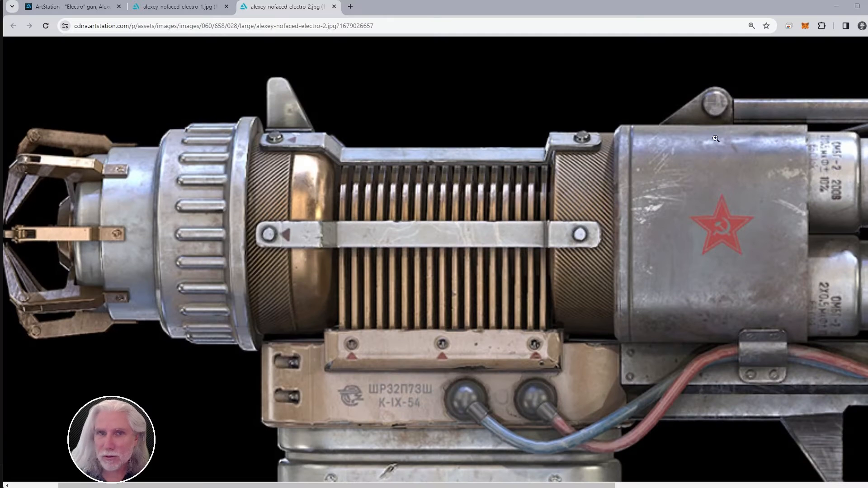
{"action": "left_click_drag", "start_coordinate": [458, 485], "coordinate": [420, 485]}
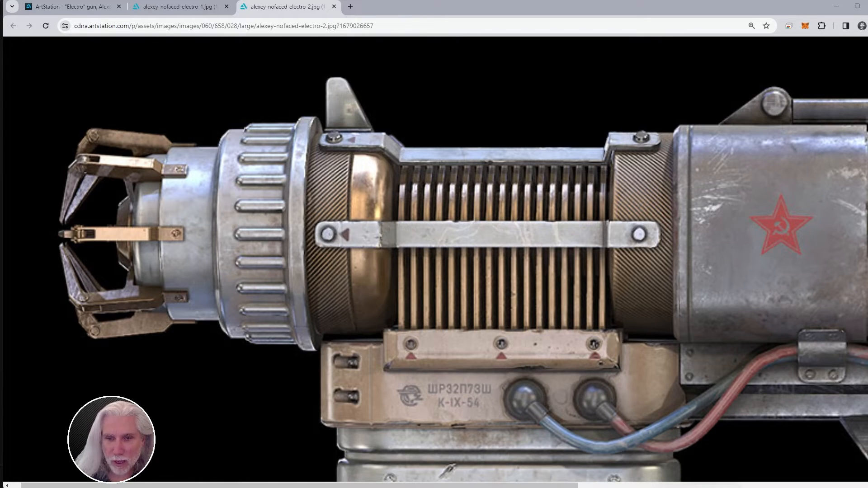
{"action": "left_click", "coordinate": [520, 487]}
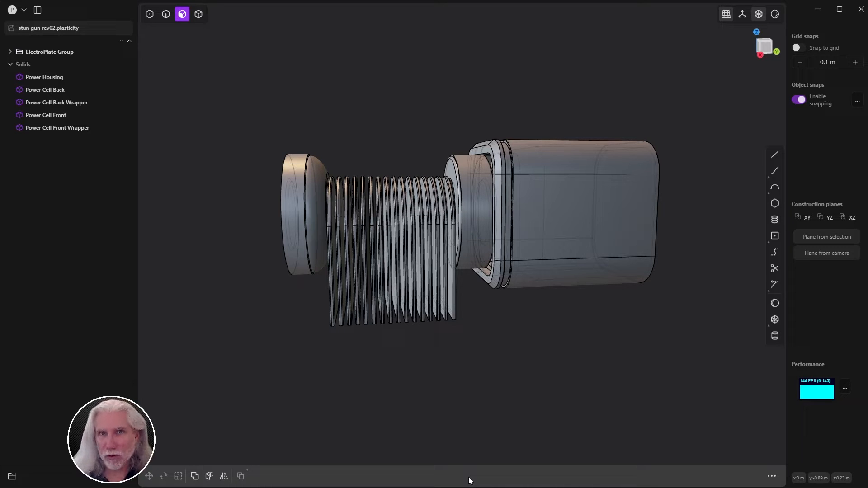
In right view with the grid shown, start a polyline ahead of the front ring with a horizontal segment near its upper edge
{"action": "middle_click_drag", "start_coordinate": [457, 374], "coordinate": [484, 347]}
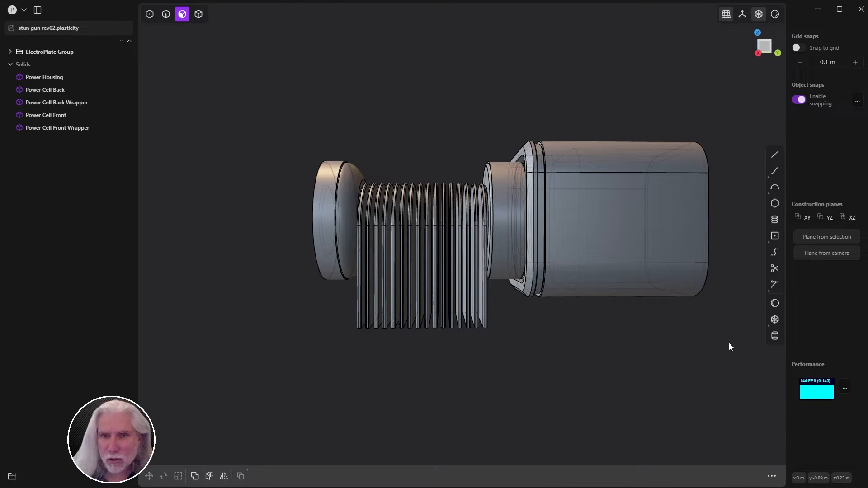
{"action": "left_click", "coordinate": [749, 64]}
{"action": "middle_click_drag", "start_coordinate": [439, 376], "coordinate": [547, 376], "text": "shift"}
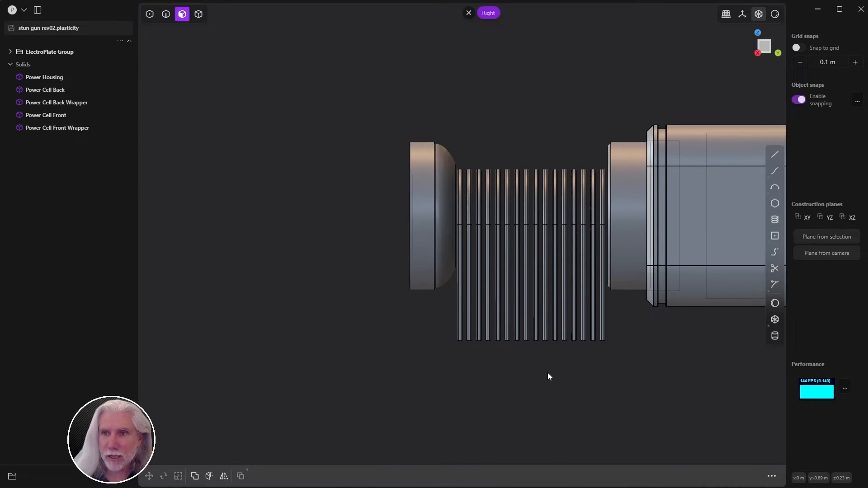
{"action": "left_click", "coordinate": [774, 155]}
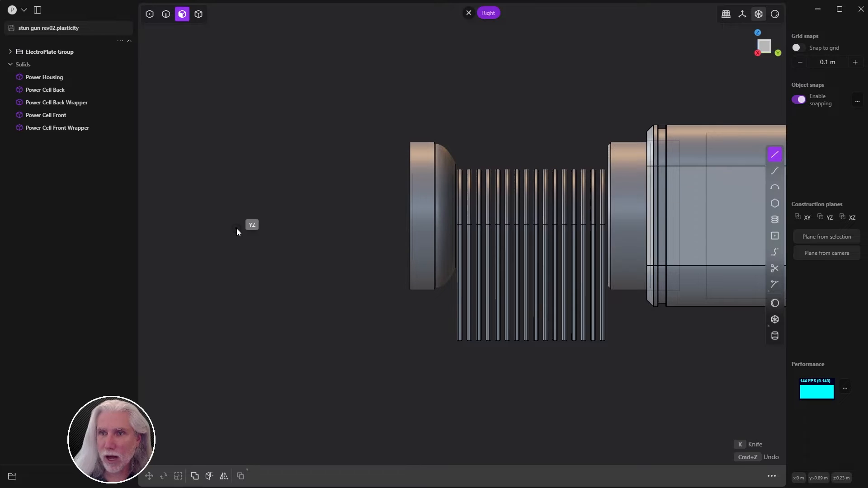
{"action": "scroll", "coordinate": [307, 213], "scroll_direction": "up", "scroll_amount": 3}
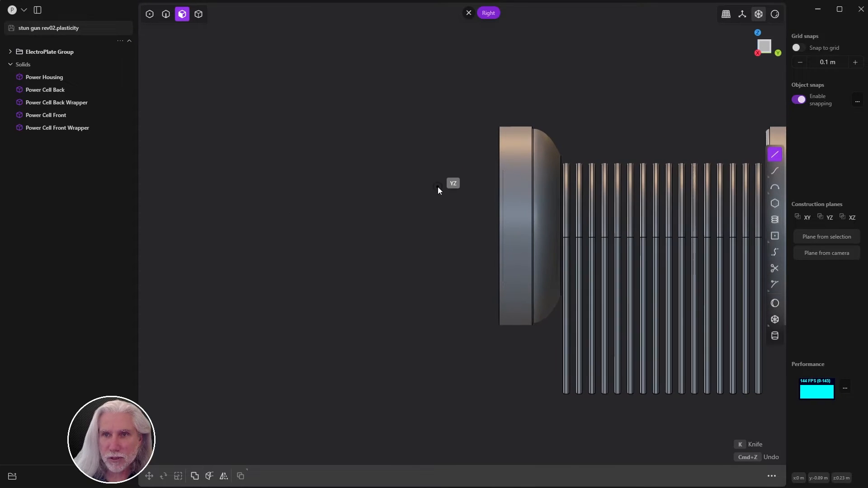
{"action": "left_click", "coordinate": [742, 14]}
{"action": "scroll", "coordinate": [635, 136], "scroll_direction": "up", "scroll_amount": 4}
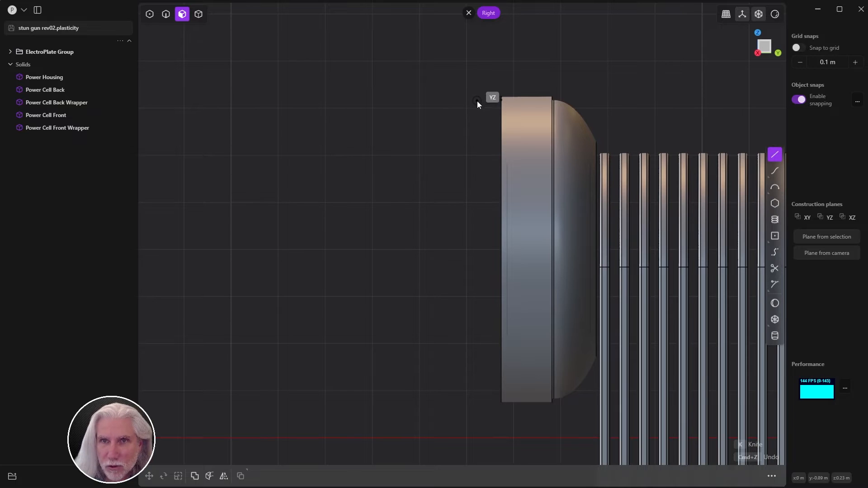
{"action": "left_click", "coordinate": [482, 102]}
{"action": "left_click", "coordinate": [350, 102]}
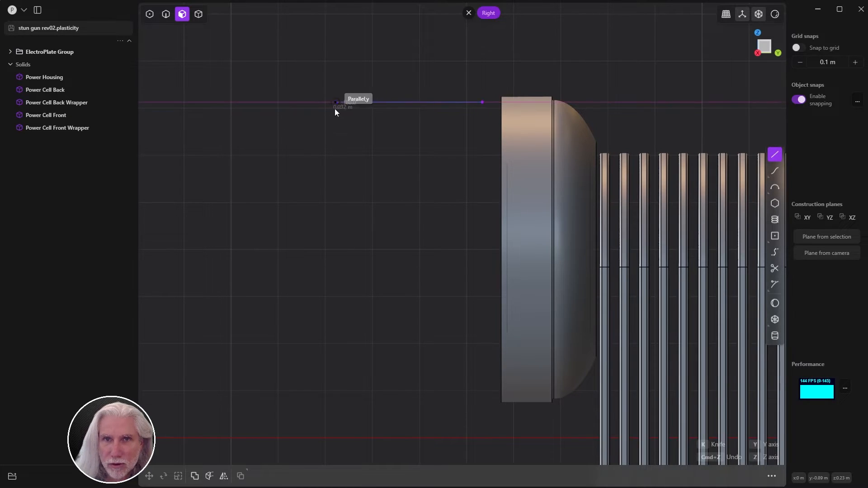
Continue the polyline with a forward downward slope, a short vertical drop, a horizontal return toward the ring and another short drop
{"action": "left_click", "coordinate": [286, 135]}
{"action": "left_click", "coordinate": [286, 145]}
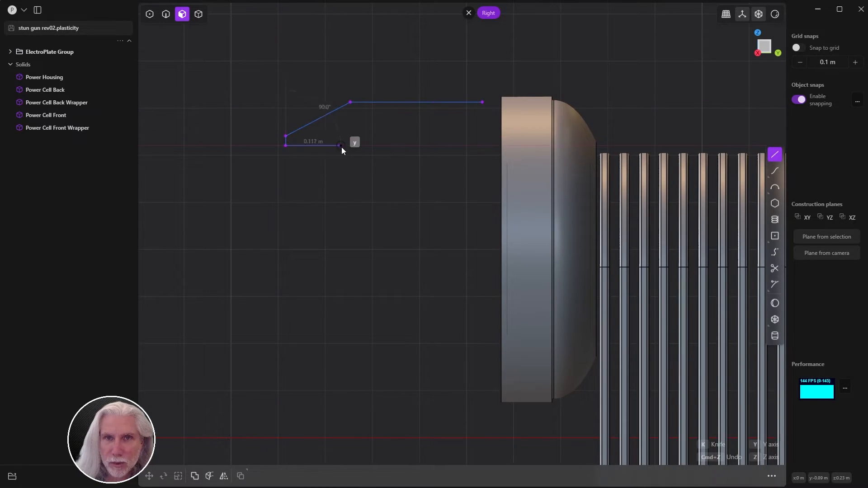
{"action": "left_click", "coordinate": [370, 145]}
{"action": "left_click", "coordinate": [370, 155]}
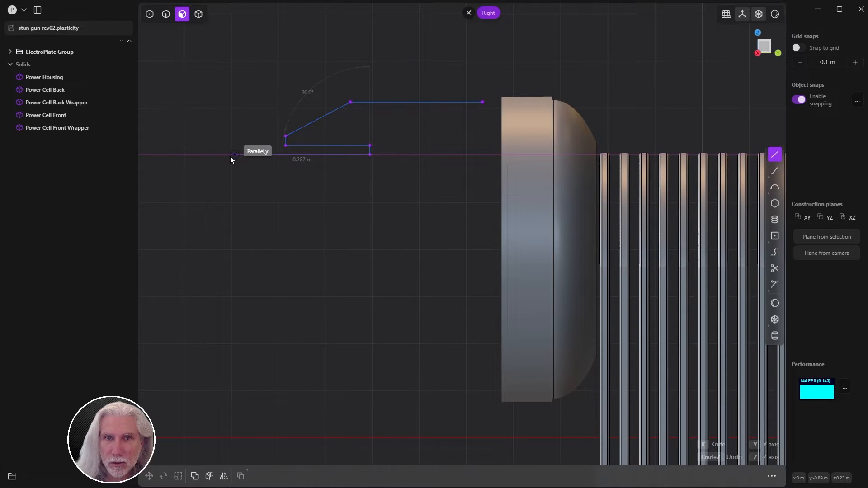
Extend the polyline with a long forward horizontal, a slope and a short steep segment, finishing it at the center of the ring's front edge
{"action": "left_click", "coordinate": [192, 155]}
{"action": "middle_click_drag", "start_coordinate": [188, 157], "coordinate": [372, 174], "text": "shift"}
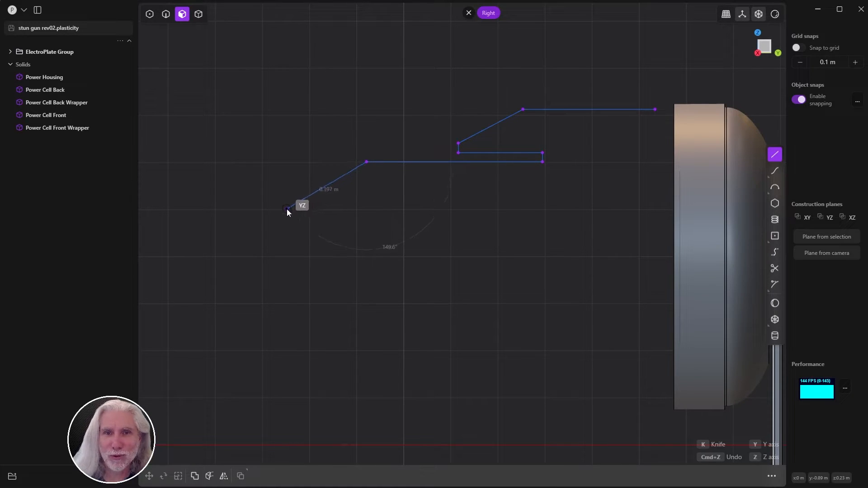
{"action": "left_click", "coordinate": [260, 209]}
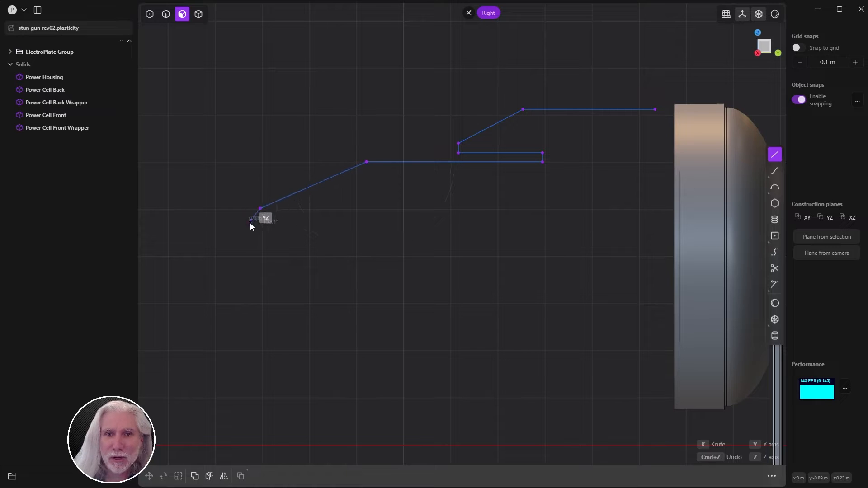
{"action": "left_click", "coordinate": [249, 233]}
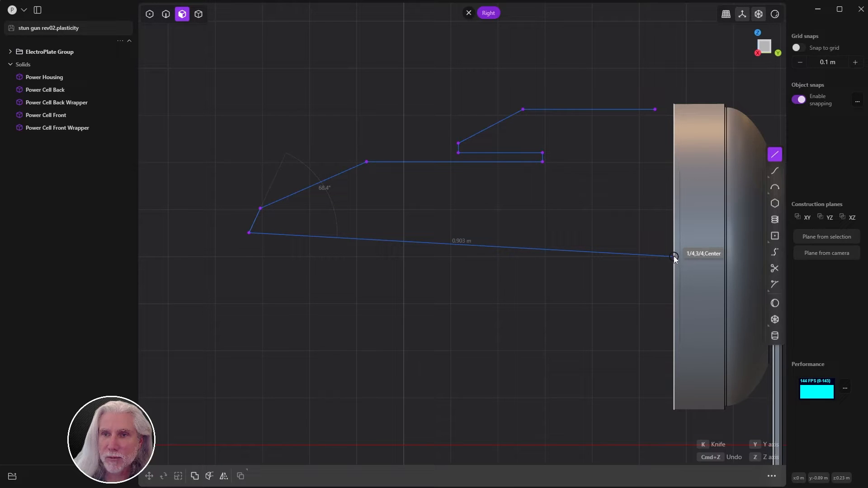
{"action": "left_click", "coordinate": [672, 257]}
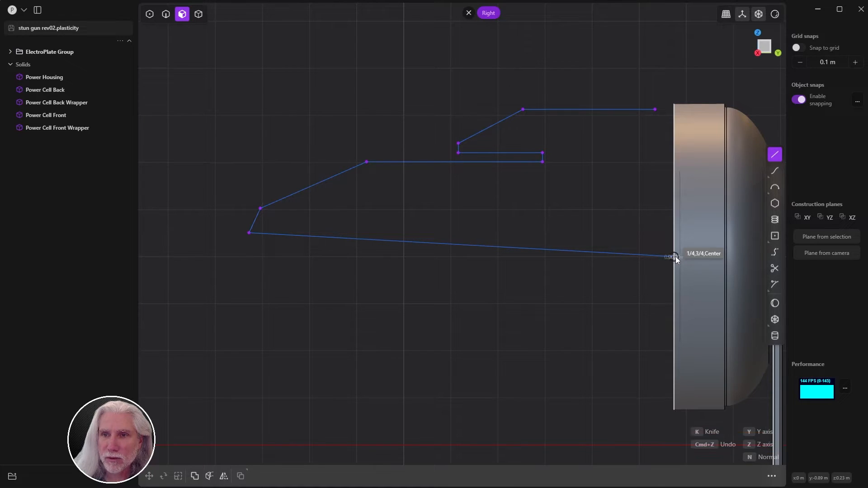
{"action": "right_click", "coordinate": [626, 320]}
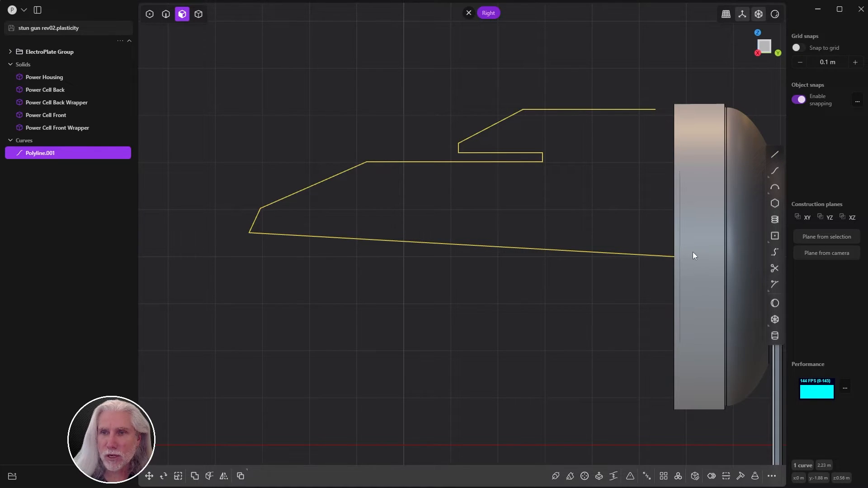
Move the polyline's end vertex forward from the ring to just below the profile's front tip, level with the ring center
{"action": "key", "text": "1"}
{"action": "left_click_drag", "start_coordinate": [699, 237], "coordinate": [651, 283]}
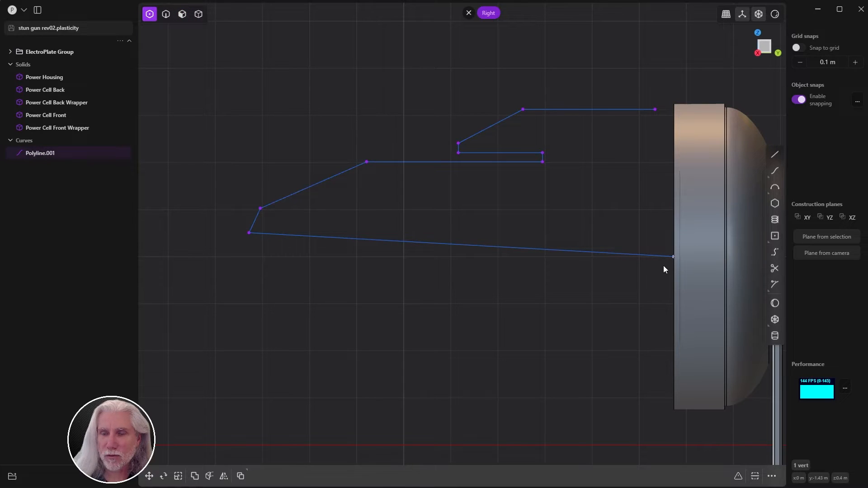
{"action": "key", "text": "g"}
{"action": "left_click_drag", "start_coordinate": [699, 257], "coordinate": [276, 280]}
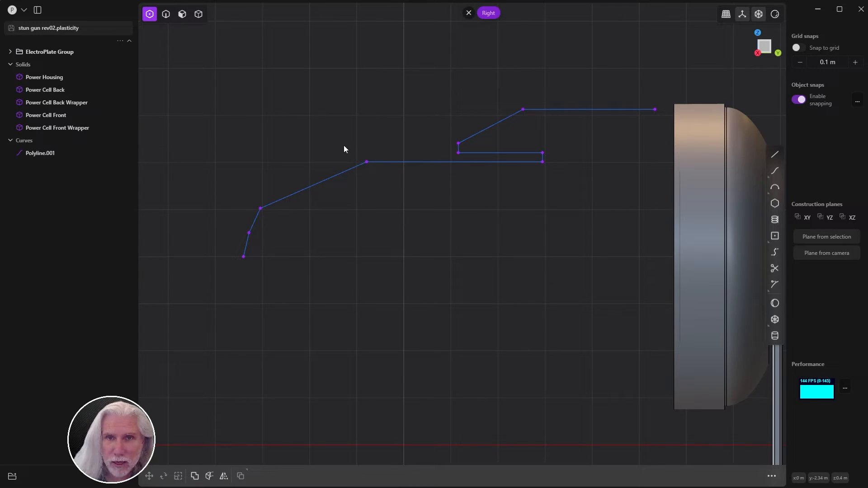
{"action": "scroll", "coordinate": [497, 131], "scroll_direction": "up", "scroll_amount": 5}
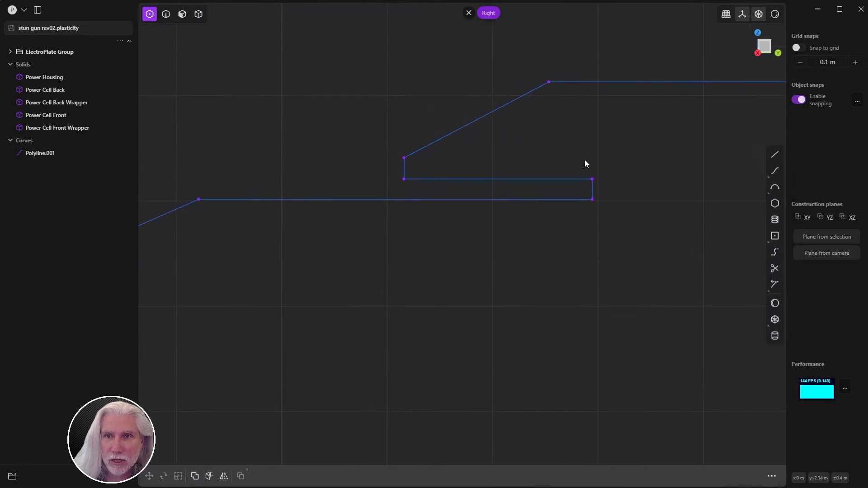
Fillet the two corners at the closed rear end of the profile's narrow slot by about 0.0054 m
{"action": "left_click_drag", "start_coordinate": [555, 151], "coordinate": [638, 219]}
{"action": "key", "text": "b"}
{"action": "scroll", "coordinate": [631, 174], "scroll_direction": "up", "scroll_amount": 5}
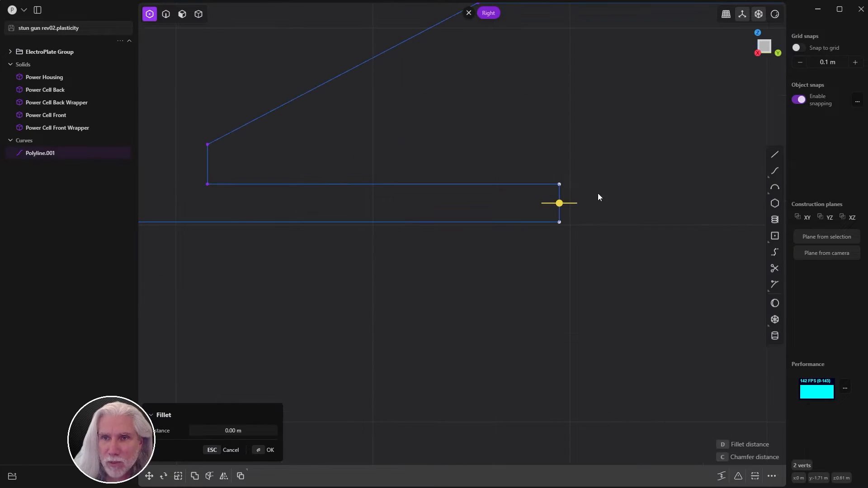
{"action": "left_click_drag", "start_coordinate": [562, 202], "coordinate": [572, 193]}
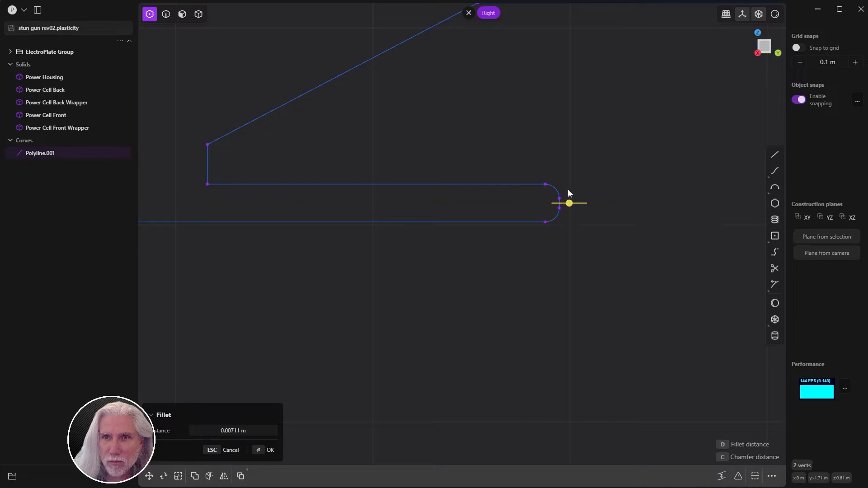
{"action": "right_click_drag", "start_coordinate": [569, 189], "coordinate": [596, 197], "text": "alt"}
{"action": "mouse_move", "coordinate": [578, 211]}
{"action": "left_mouse_down"}
{"action": "mouse_move", "coordinate": [532, 236]}
{"action": "mouse_move", "coordinate": [579, 218]}
{"action": "left_mouse_up"}
{"action": "scroll", "coordinate": [578, 214], "scroll_direction": "down", "scroll_amount": 5}
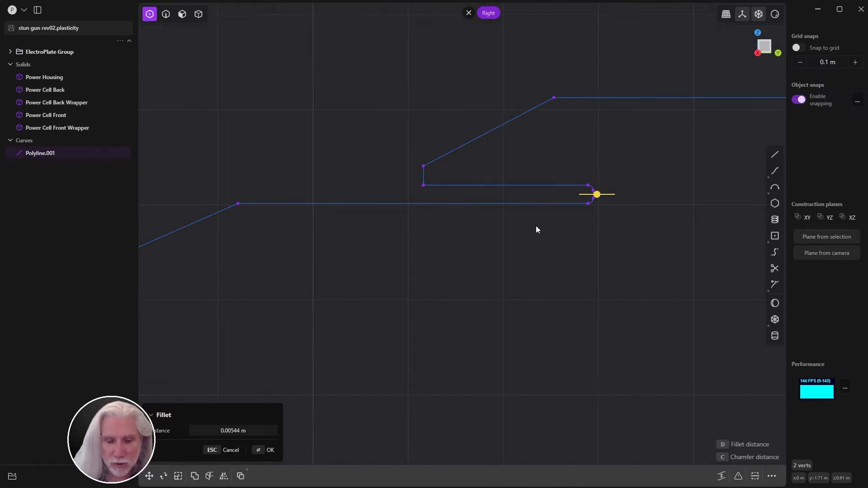
{"action": "key", "text": "Return"}
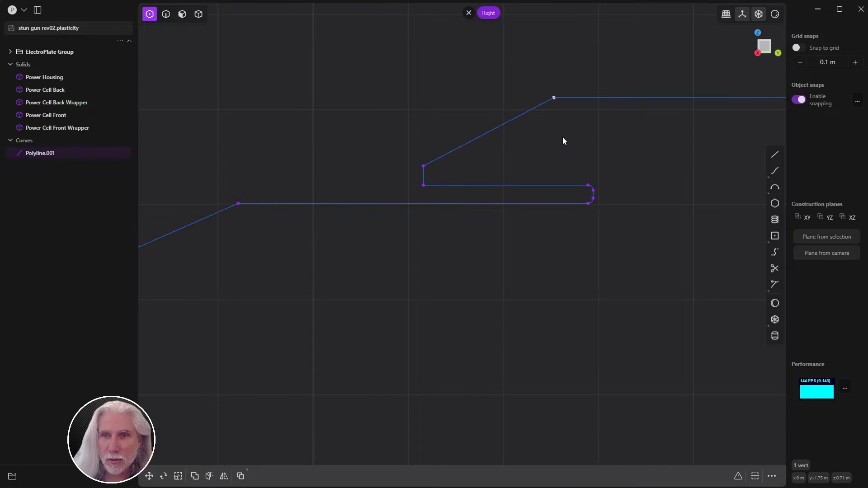
Fillet the upper corner of the profile's rear slope, then round that slope's lower front corner by about 0.022 m
{"action": "key", "text": "b"}
{"action": "left_click_drag", "start_coordinate": [555, 98], "coordinate": [484, 132]}
{"action": "key", "text": "Return"}
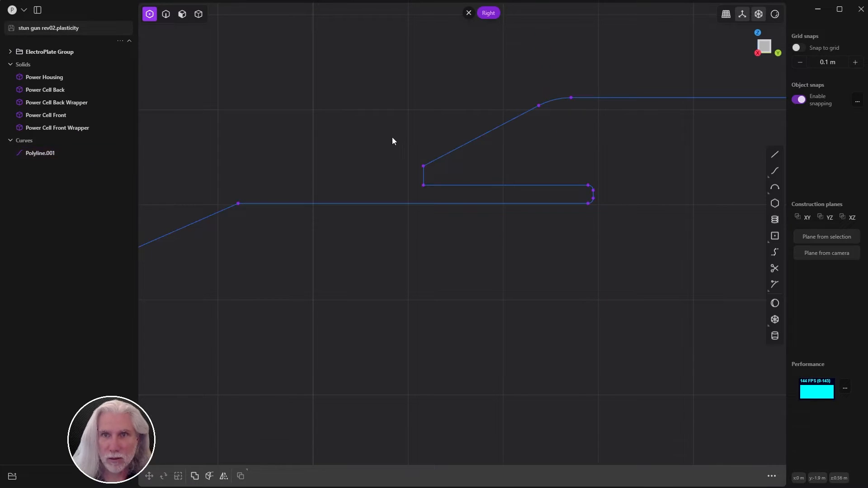
{"action": "left_click", "coordinate": [423, 165]}
{"action": "key", "text": "b"}
{"action": "left_click_drag", "start_coordinate": [439, 170], "coordinate": [423, 120]}
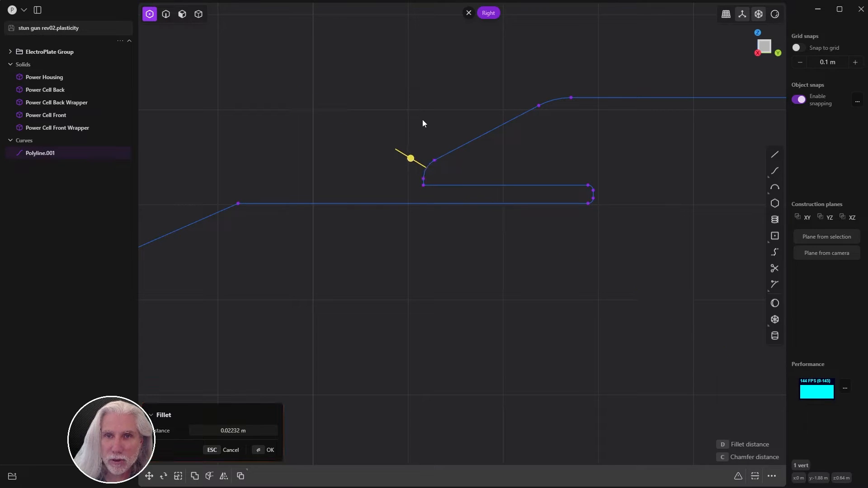
{"action": "key", "text": "Return"}
{"action": "left_click", "coordinate": [466, 91]}
Fillet the corner where the profile's long lower horizontal meets the front slope with a wide radius
{"action": "scroll", "coordinate": [547, 250], "scroll_direction": "down", "scroll_amount": 8}
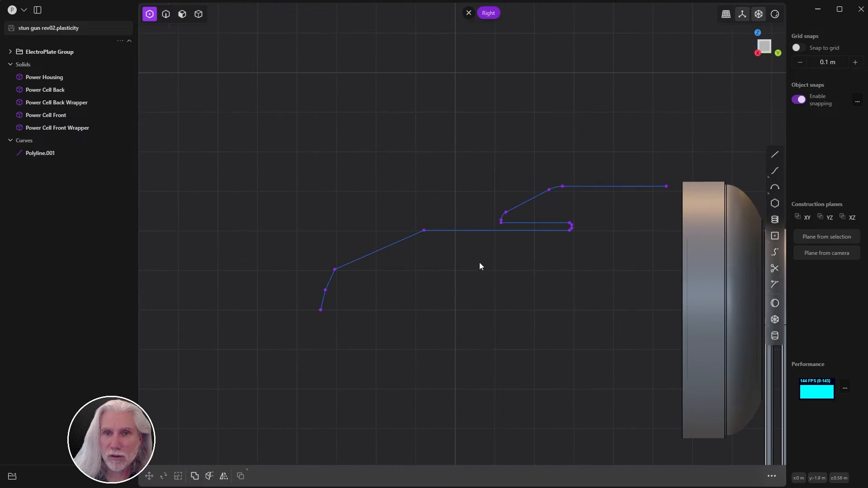
{"action": "left_click", "coordinate": [423, 230]}
{"action": "key", "text": "b"}
{"action": "left_click_drag", "start_coordinate": [428, 232], "coordinate": [376, 91]}
{"action": "key", "text": "Return"}
{"action": "left_click", "coordinate": [451, 167]}
{"action": "scroll", "coordinate": [368, 179], "scroll_direction": "down", "scroll_amount": 5}
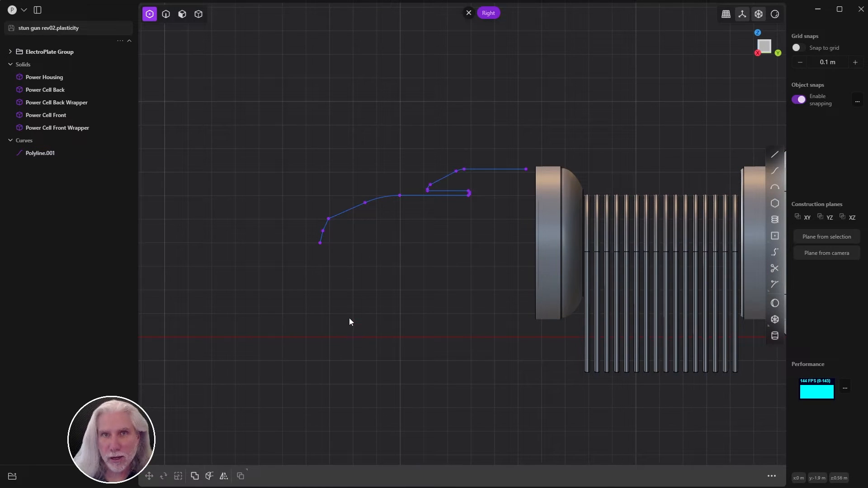
{"action": "key", "text": "2"}
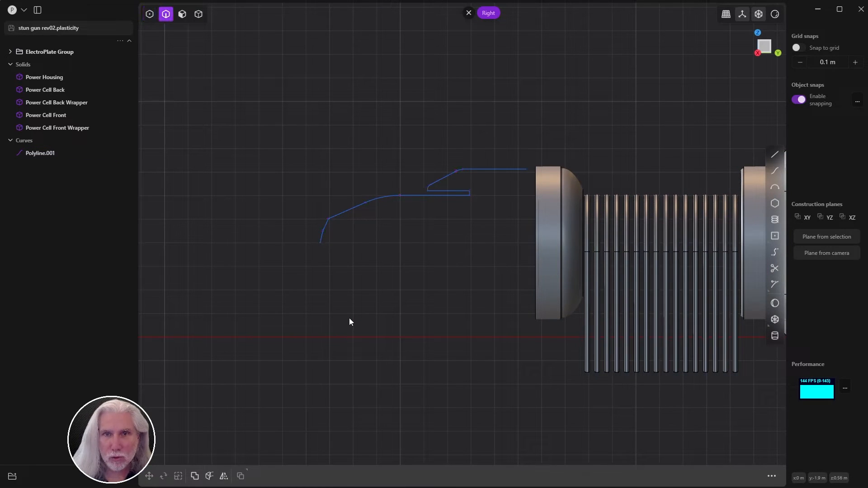
{"action": "left_click", "coordinate": [409, 196]}
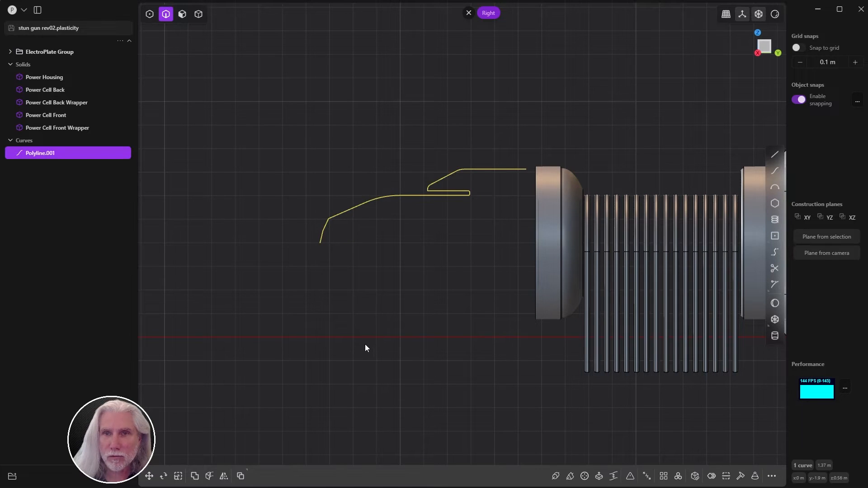
{"action": "left_click", "coordinate": [585, 477]}
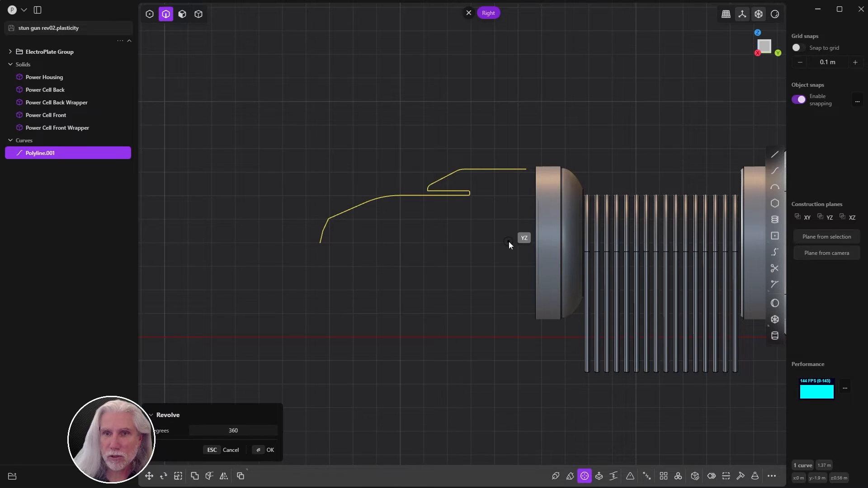
{"action": "left_click", "coordinate": [321, 243]}
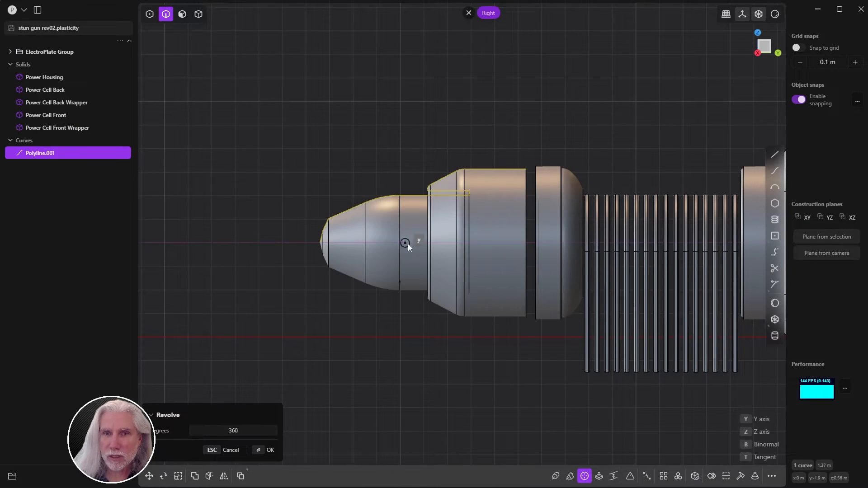
{"action": "left_click", "coordinate": [456, 244]}
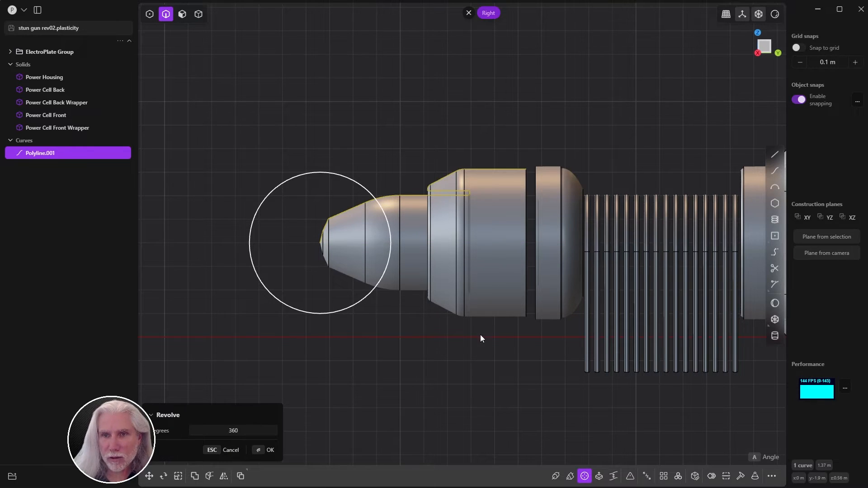
{"action": "middle_click_drag", "start_coordinate": [433, 362], "coordinate": [460, 362]}
{"action": "key", "text": "Escape"}
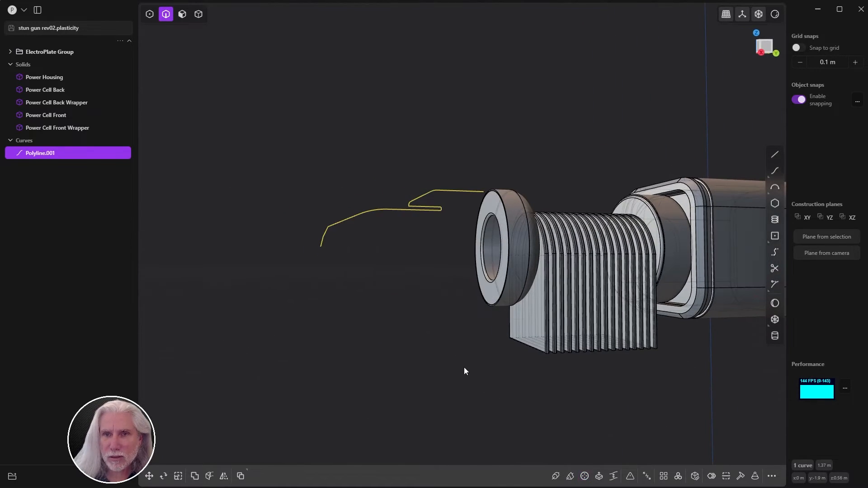
In right view, revolve the profile curve 360 degrees about the Y axis through its front end point
{"action": "key", "text": "KP_3"}
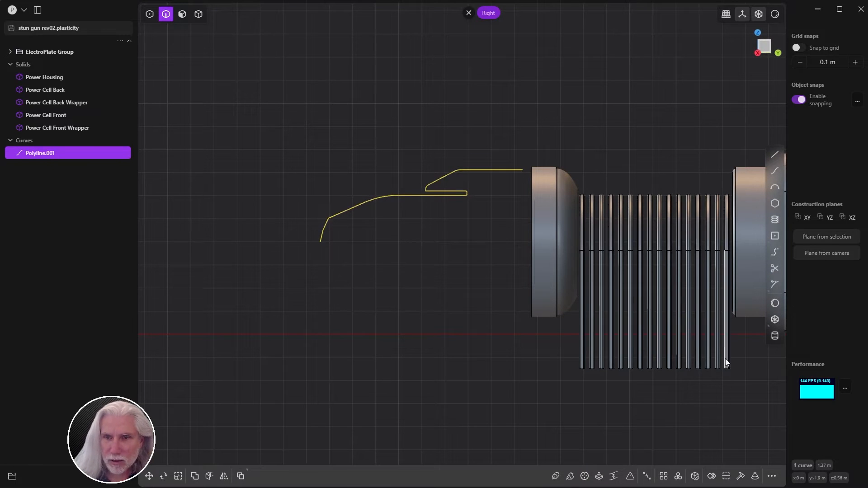
{"action": "left_click", "coordinate": [585, 477]}
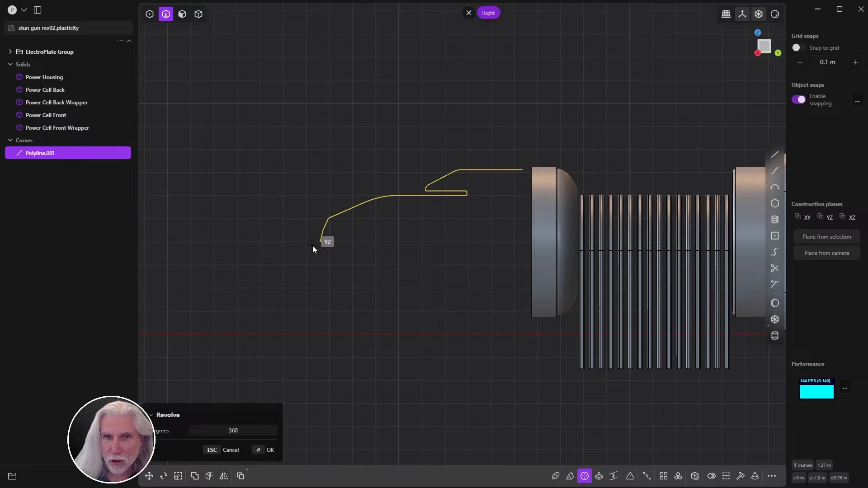
{"action": "scroll", "coordinate": [320, 242], "scroll_direction": "up", "scroll_amount": 5}
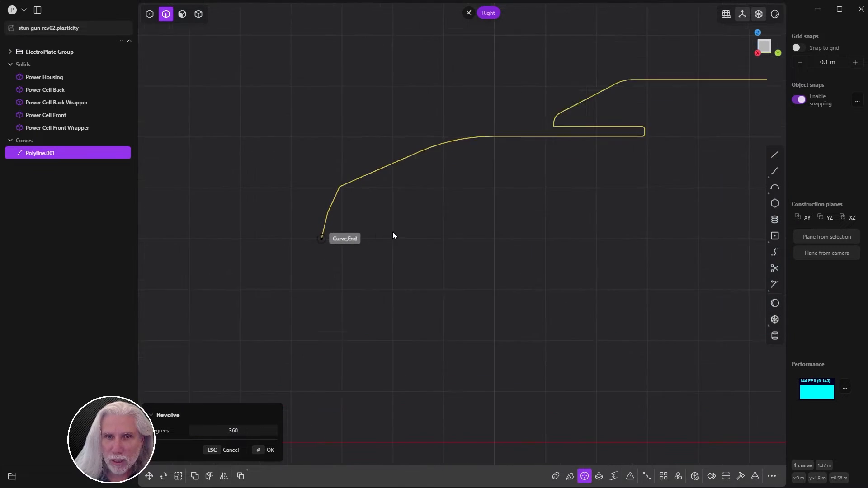
{"action": "left_click", "coordinate": [322, 239]}
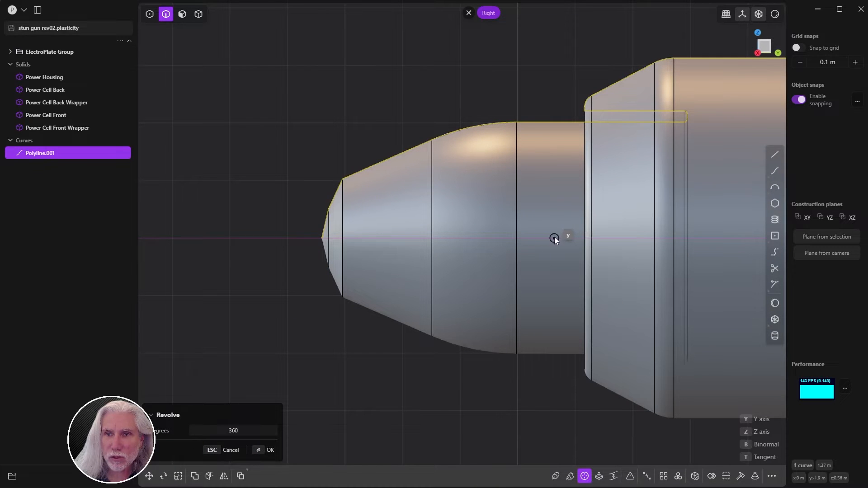
{"action": "left_click", "coordinate": [554, 237]}
{"action": "key", "text": "Return"}
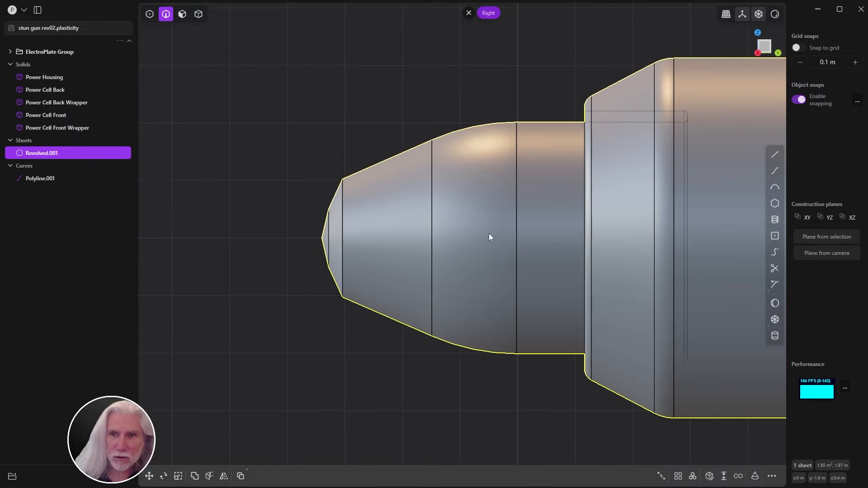
{"action": "scroll", "coordinate": [489, 233], "scroll_direction": "down", "scroll_amount": 5}
{"action": "middle_click_drag", "start_coordinate": [418, 346], "coordinate": [437, 346]}
{"action": "left_click", "coordinate": [363, 340]}
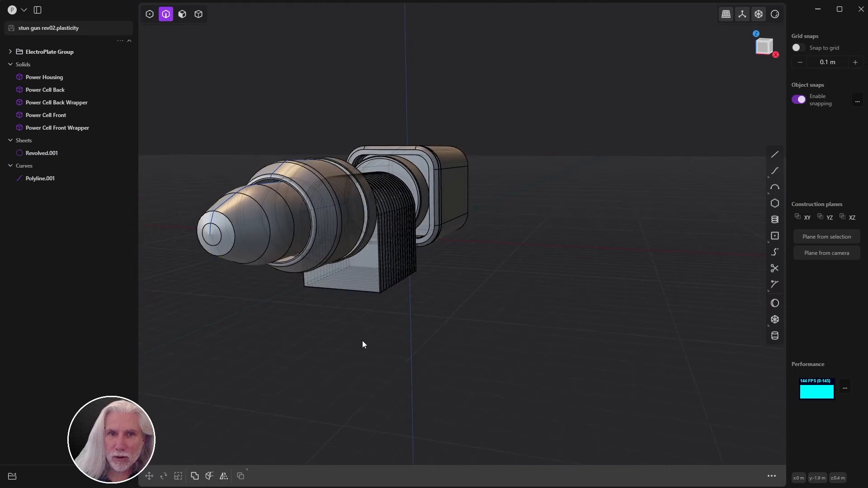
{"action": "middle_click_drag", "start_coordinate": [317, 328], "coordinate": [297, 325]}
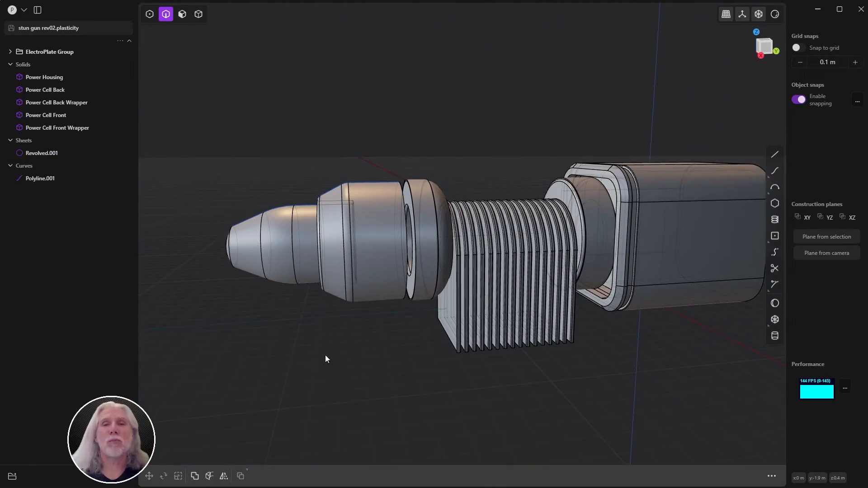
{"action": "middle_click_drag", "start_coordinate": [326, 356], "coordinate": [343, 362]}
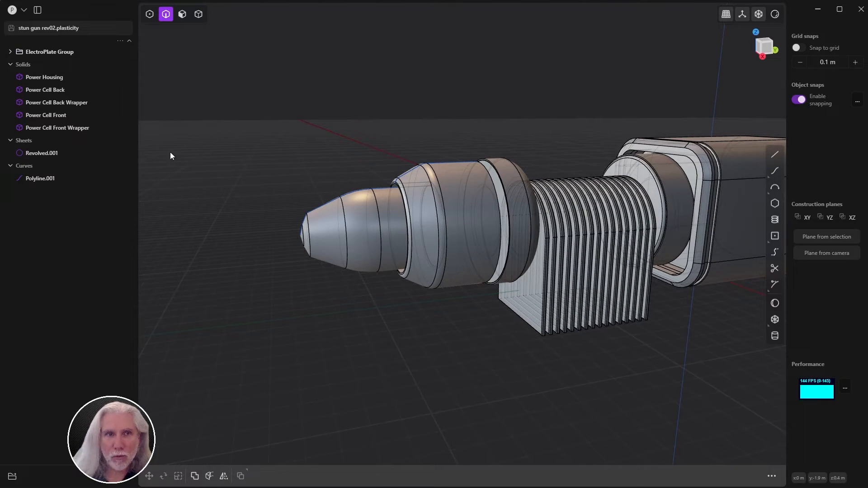
{"action": "left_click", "coordinate": [47, 182]}
{"action": "key", "text": "1"}
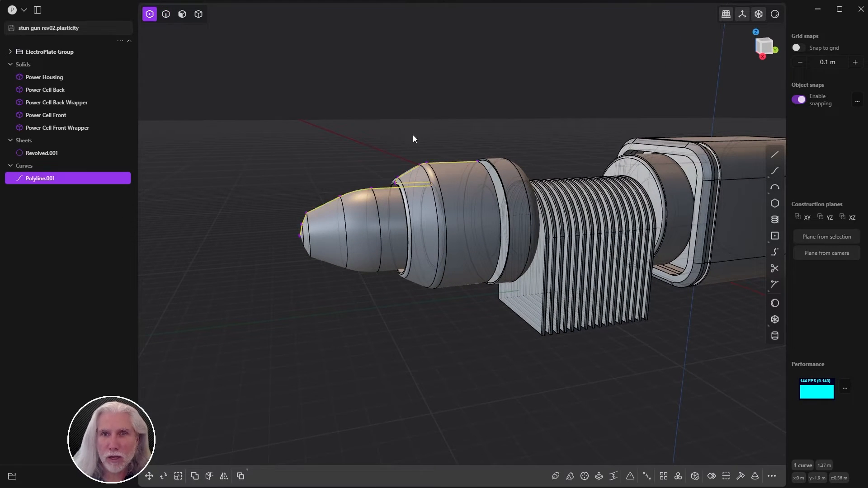
{"action": "left_click_drag", "start_coordinate": [412, 138], "coordinate": [506, 170]}
{"action": "key", "text": "g"}
{"action": "key", "text": "z"}
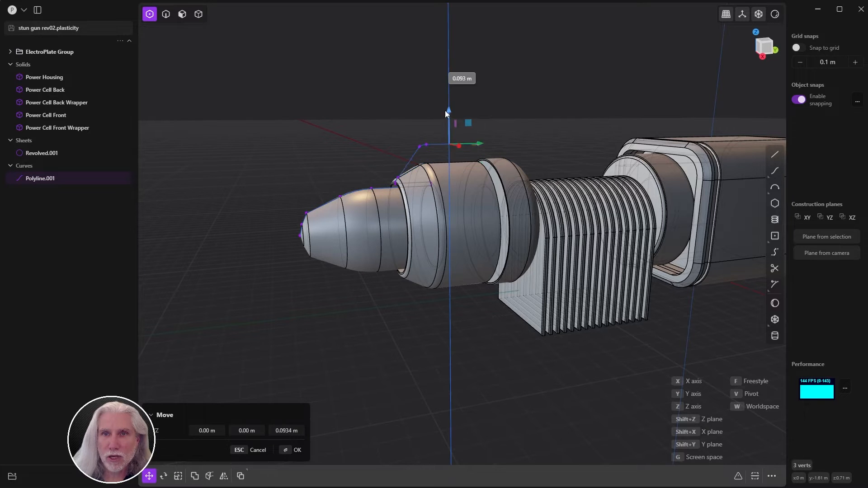
{"action": "left_click_drag", "start_coordinate": [446, 117], "coordinate": [450, 86]}
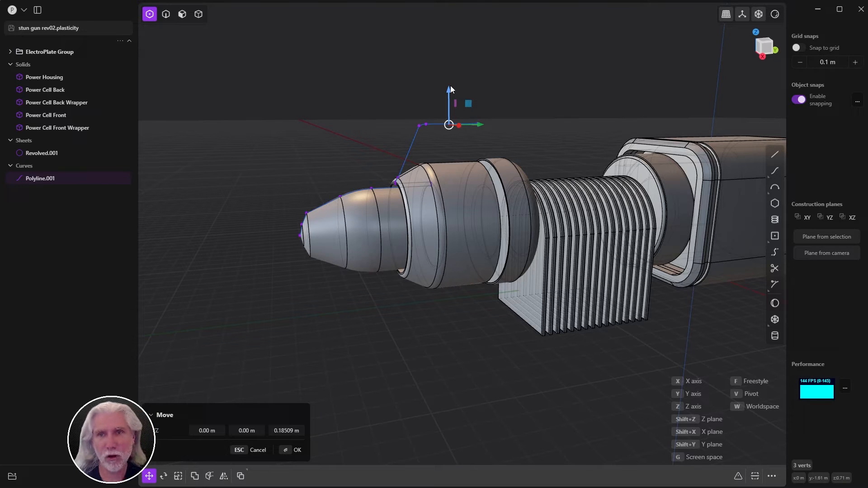
{"action": "key", "text": "Escape"}
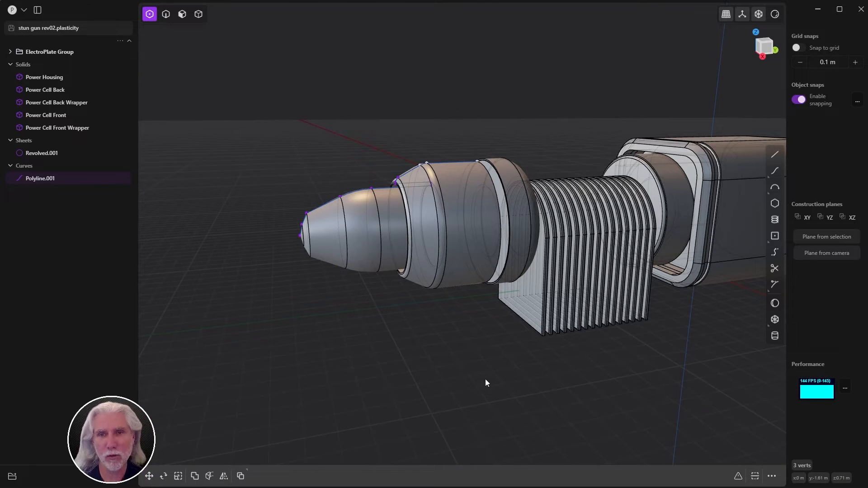
Delete the revolved barrel sheet, keeping the profile curve
{"action": "left_click", "coordinate": [47, 153]}
{"action": "key", "text": "Delete"}
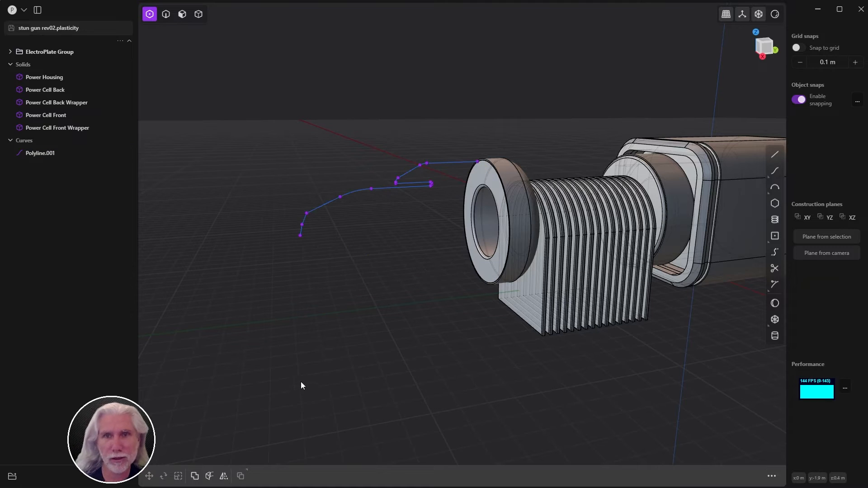
Lower the three vertices of the profile's upper rear horizontal slightly along the Z axis
{"action": "left_click_drag", "start_coordinate": [408, 149], "coordinate": [483, 172]}
{"action": "key", "text": "g"}
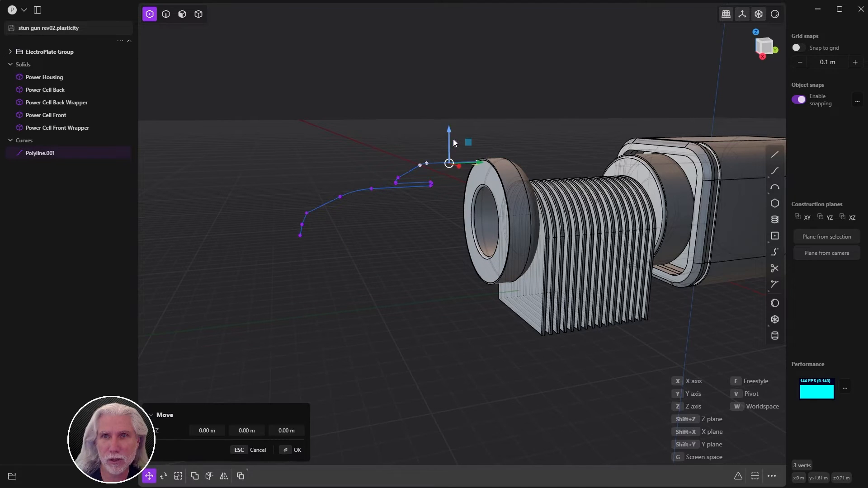
{"action": "key", "text": "z"}
{"action": "left_click_drag", "start_coordinate": [449, 135], "coordinate": [448, 136]}
{"action": "key", "text": "q"}
{"action": "left_click_drag", "start_coordinate": [228, 166], "coordinate": [385, 289]}
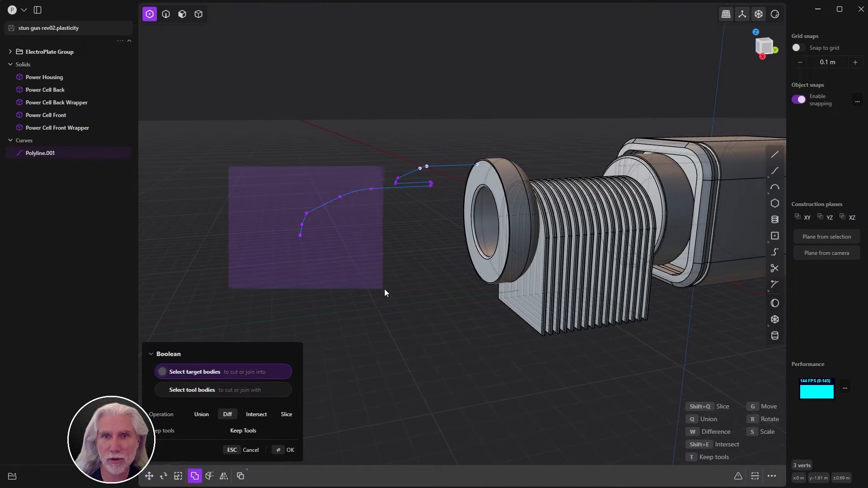
{"action": "key", "text": "Escape"}
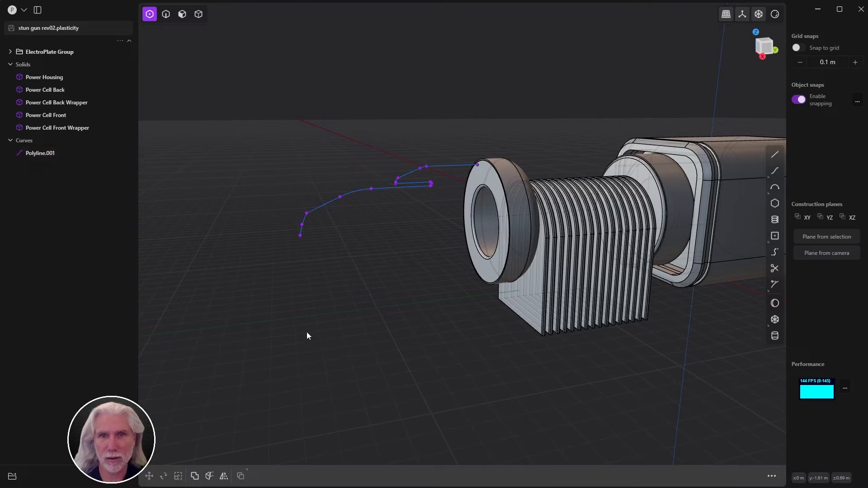
Move the profile's four front vertices back along the Y axis toward the ring to shorten the nose
{"action": "left_click_drag", "start_coordinate": [239, 296], "coordinate": [351, 186]}
{"action": "key", "text": "g"}
{"action": "key", "text": "y"}
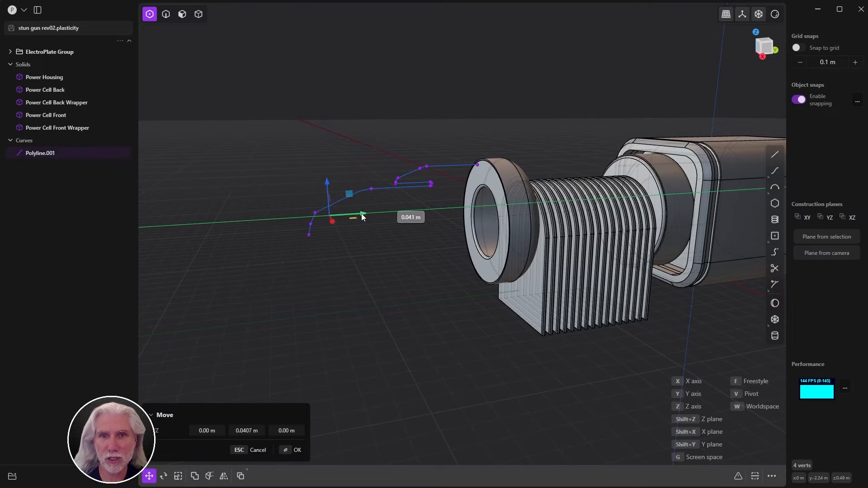
{"action": "right_click", "coordinate": [344, 256]}
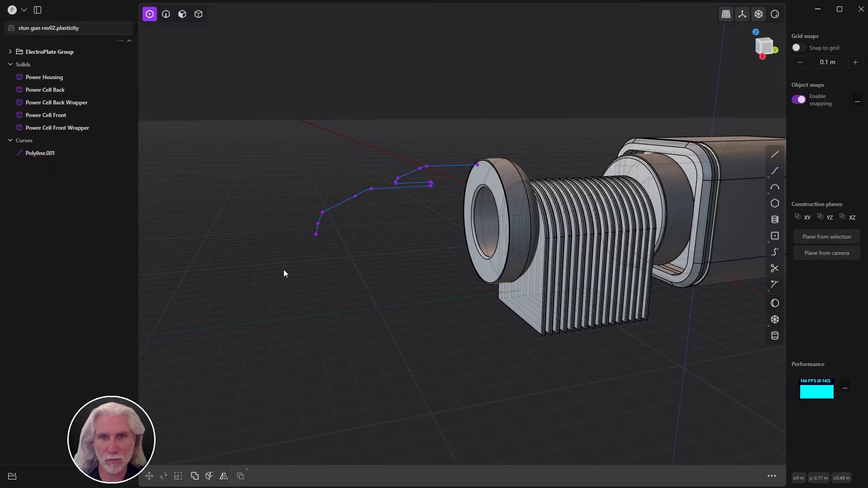
Shift the three foremost profile vertices farther back toward the ring, making the front slope steeper
{"action": "left_click_drag", "start_coordinate": [283, 270], "coordinate": [371, 220]}
{"action": "key", "text": "g"}
{"action": "right_click", "coordinate": [348, 263]}
{"action": "left_click", "coordinate": [324, 346]}
Revolve the edited barrel profile curve 360 degrees about the Y axis ahead of the front power cell ring
{"action": "middle_click_drag", "start_coordinate": [324, 348], "coordinate": [280, 235]}
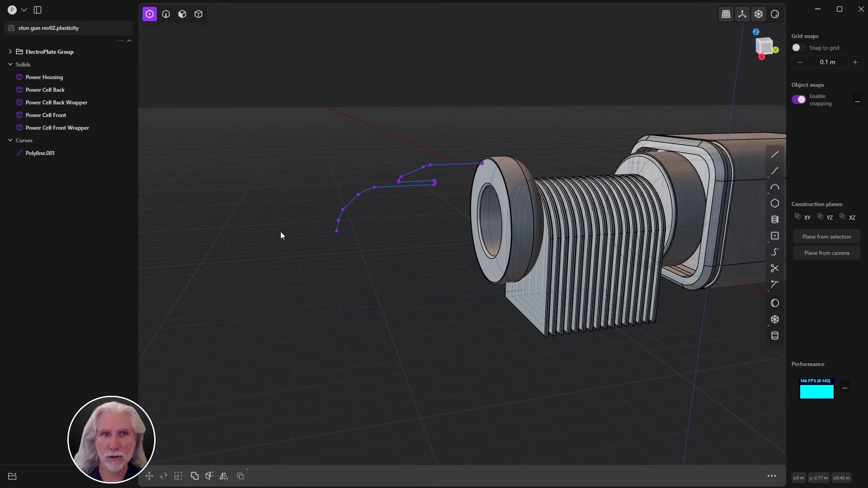
{"action": "key", "text": "2"}
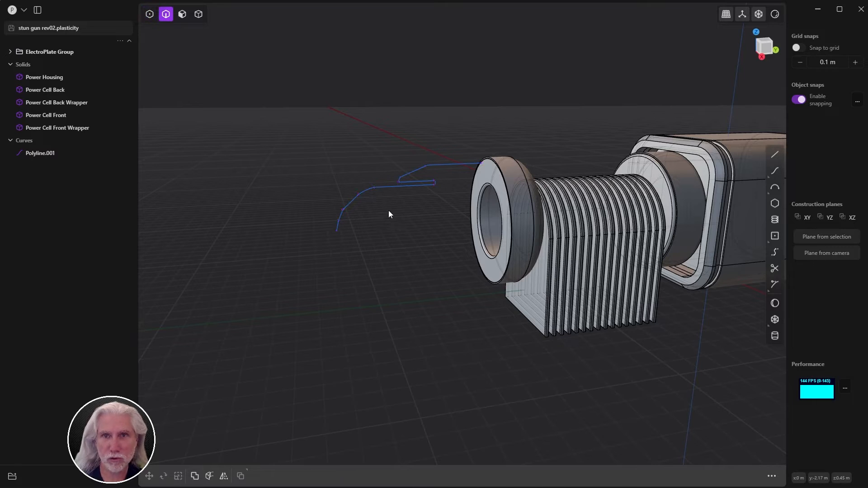
{"action": "left_click", "coordinate": [393, 187]}
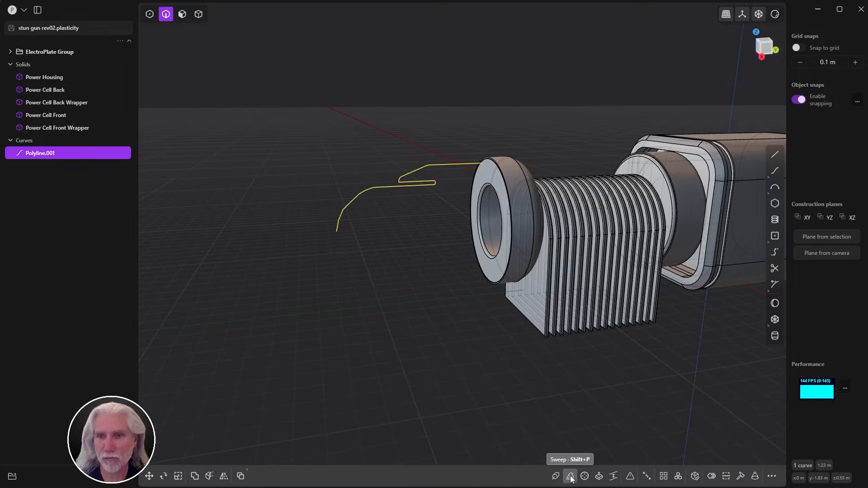
{"action": "left_click", "coordinate": [585, 476]}
{"action": "left_click", "coordinate": [358, 238]}
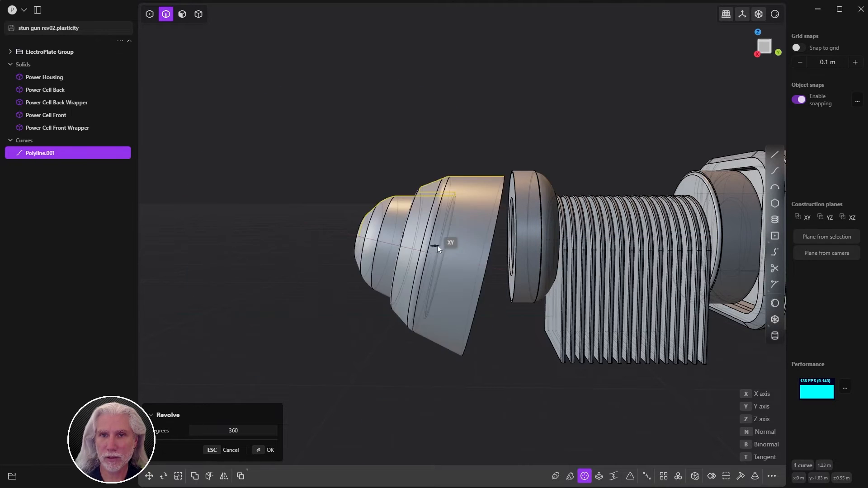
{"action": "left_click", "coordinate": [455, 237]}
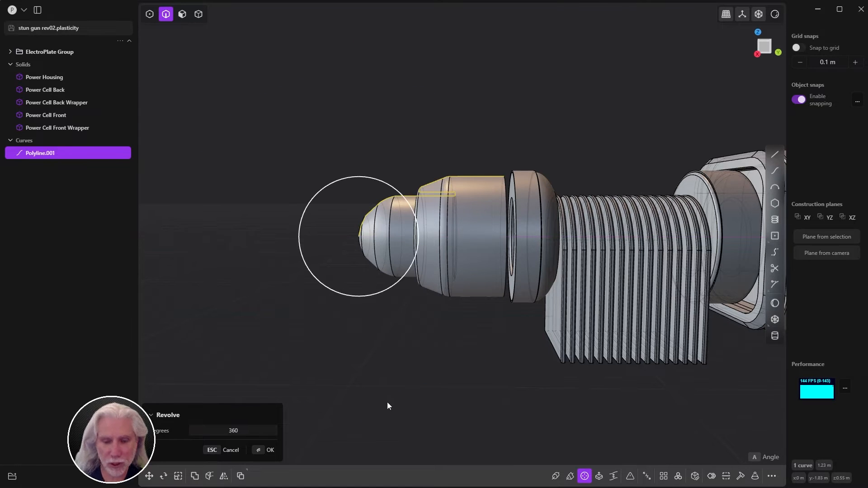
{"action": "key", "text": "Return"}
{"action": "middle_click_drag", "start_coordinate": [333, 305], "coordinate": [298, 328]}
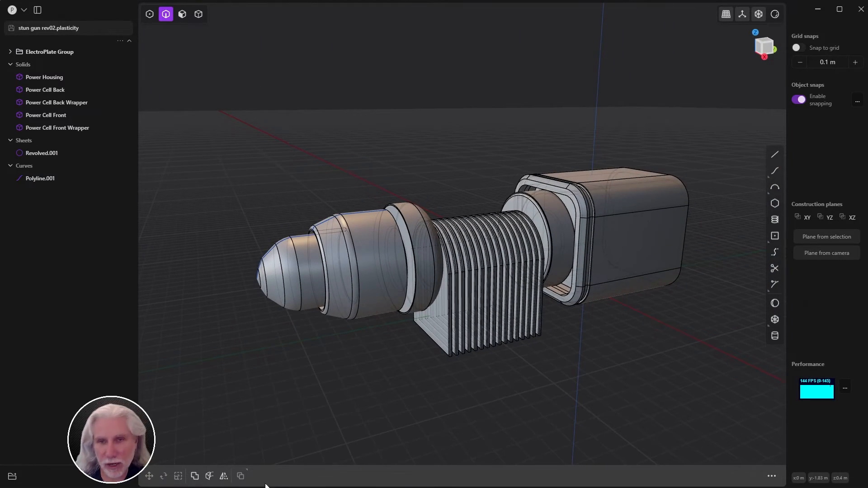
Delete both the revolved barrel sheet and its profile polyline
{"action": "left_click", "coordinate": [40, 178]}
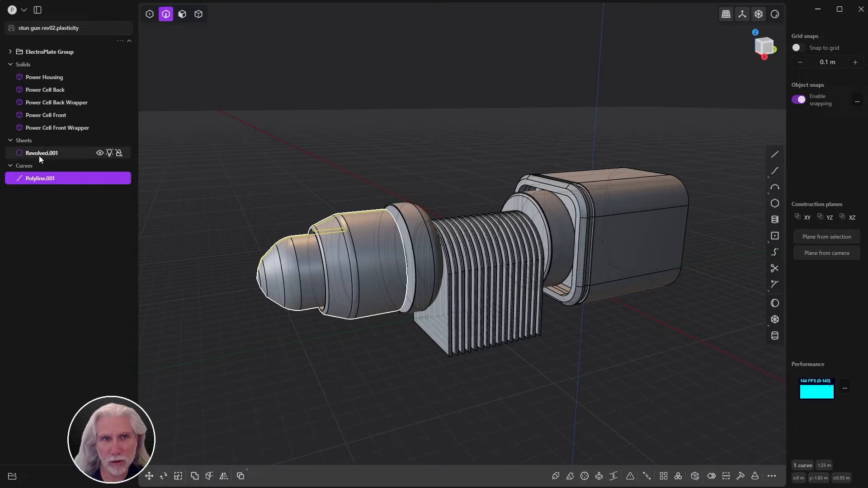
{"action": "left_click", "coordinate": [39, 154], "text": "shift"}
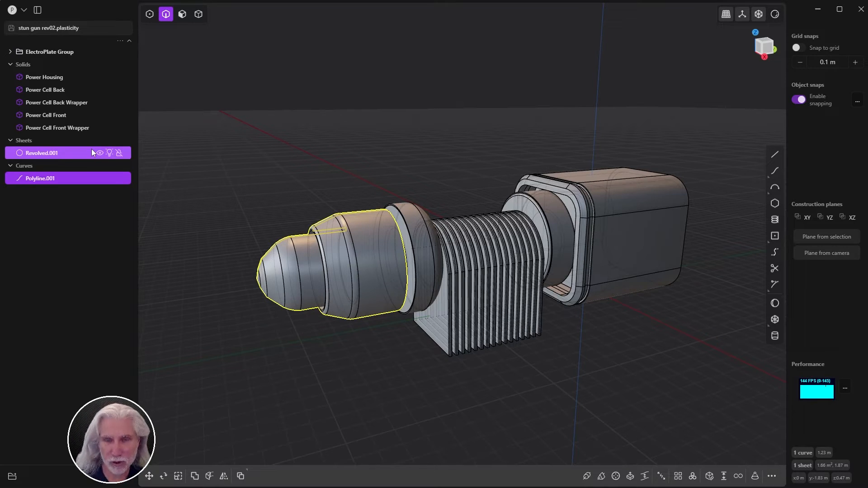
{"action": "key", "text": "Delete"}
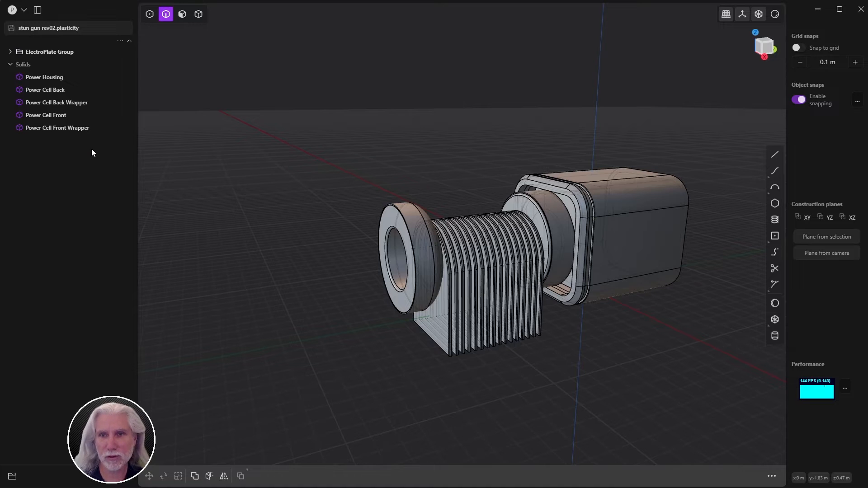
Duplicate the flat front face of Power Cell Front as a sheet and move it about -0.0128 m along the Y axis
{"action": "middle_click_drag", "start_coordinate": [603, 328], "coordinate": [628, 319], "text": "shift"}
{"action": "scroll", "coordinate": [482, 240], "scroll_direction": "up", "scroll_amount": 3}
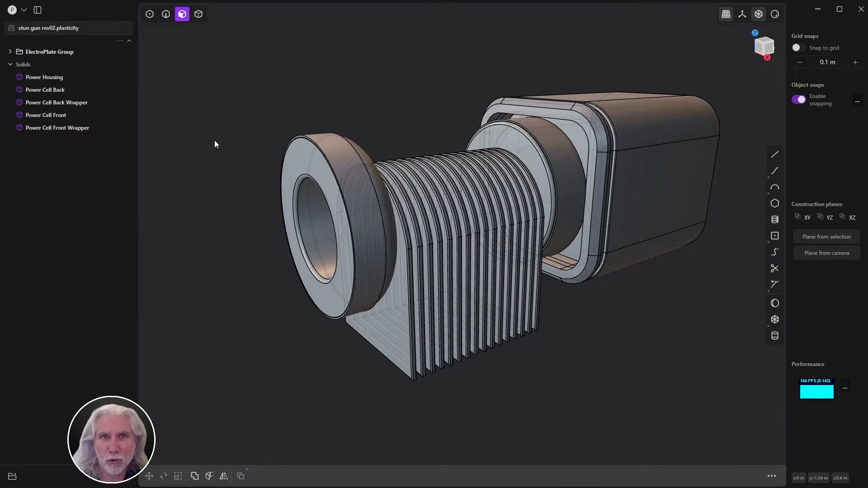
{"action": "left_click", "coordinate": [290, 171]}
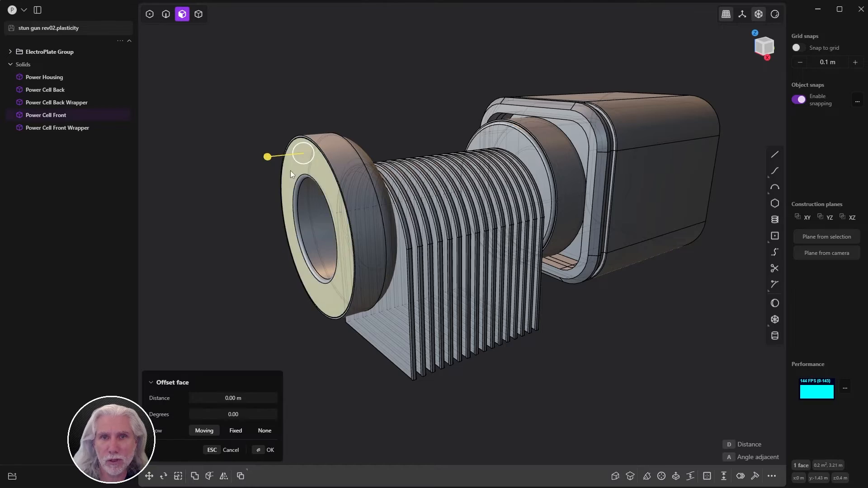
{"action": "middle_click_drag", "start_coordinate": [290, 170], "coordinate": [252, 265]}
{"action": "key", "text": "shift+d"}
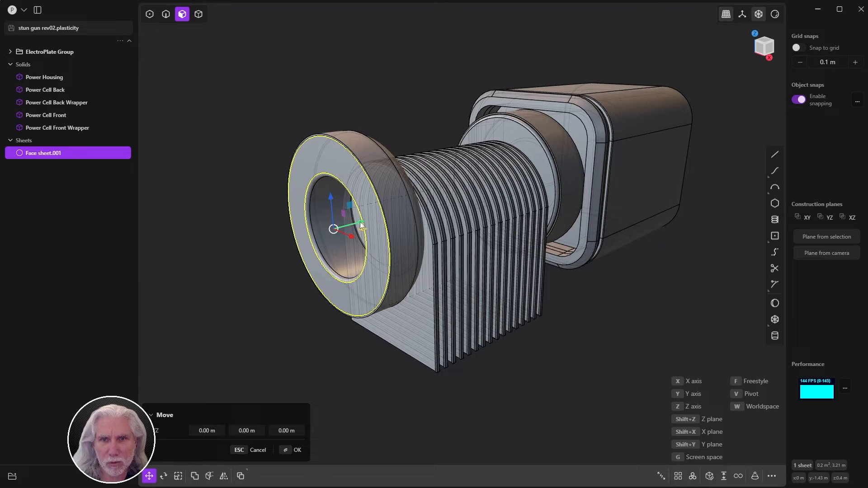
{"action": "left_click_drag", "start_coordinate": [361, 222], "coordinate": [357, 226]}
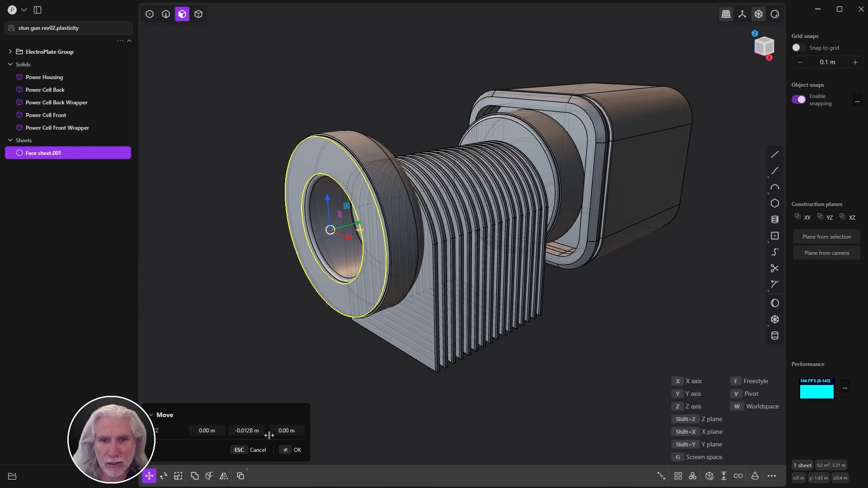
{"action": "left_click", "coordinate": [288, 450]}
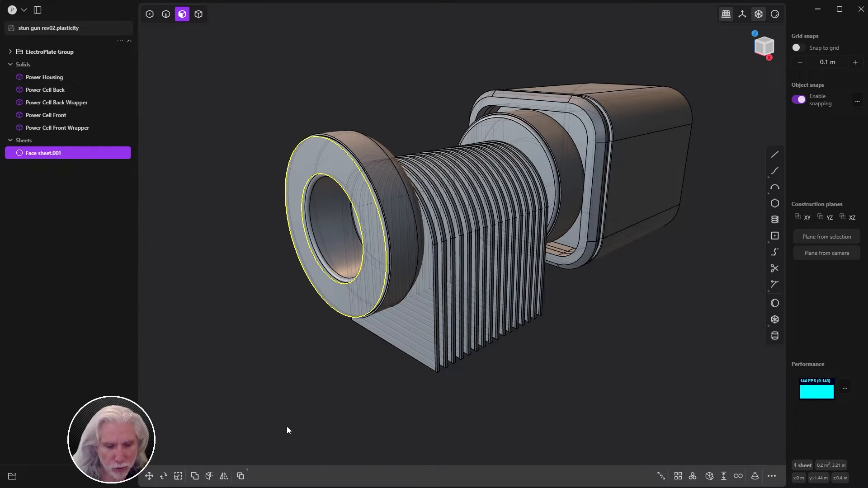
Isolate the duplicated ring sheet and delete its inner circular edge to fill the hole into a full disc
{"action": "key", "text": "slash"}
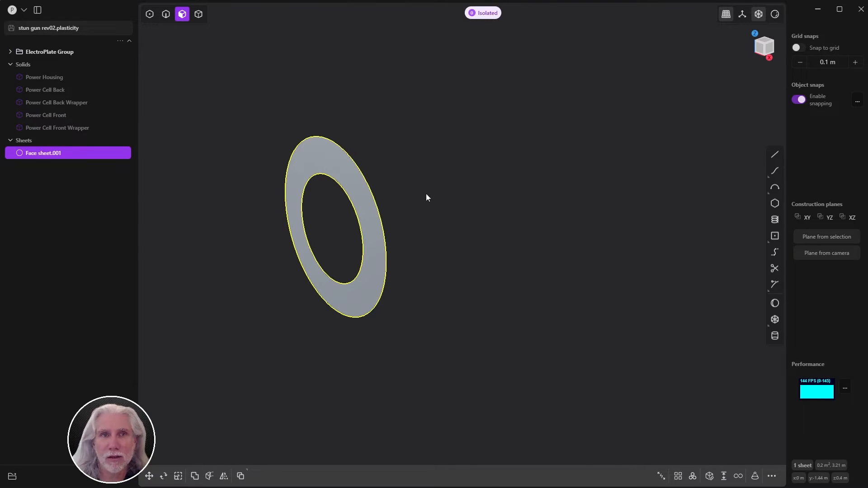
{"action": "key", "text": "2"}
{"action": "left_click", "coordinate": [315, 176]}
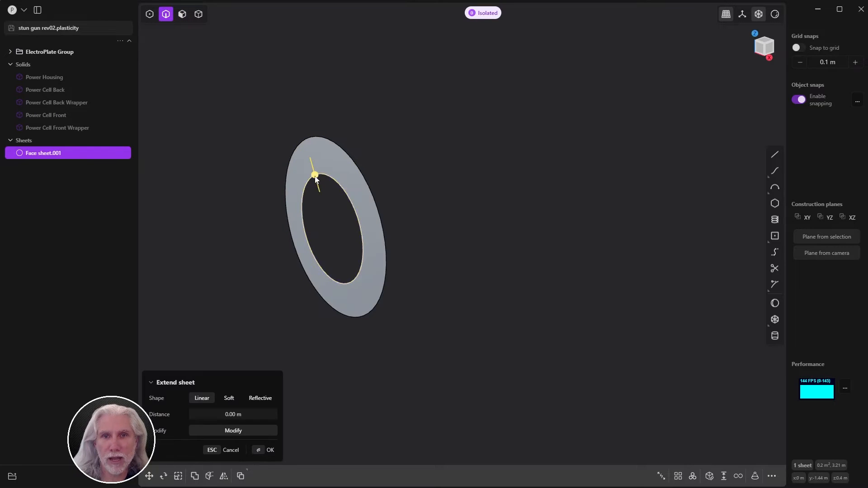
{"action": "key", "text": "Delete"}
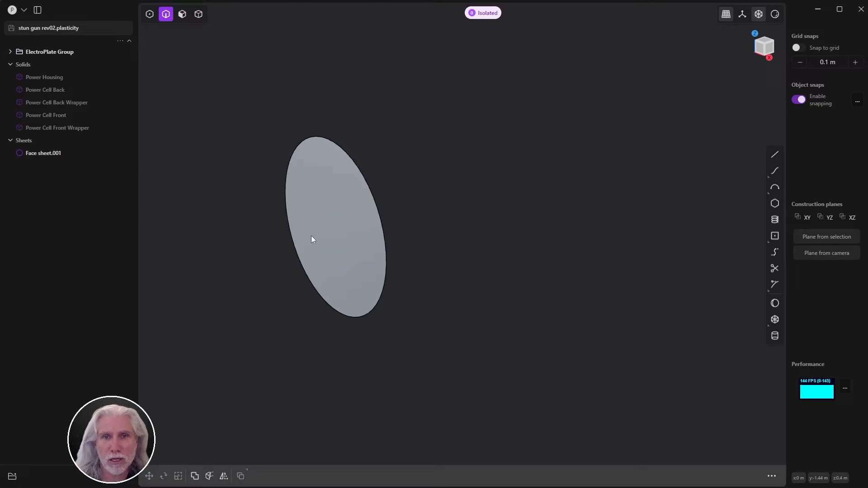
{"action": "key", "text": "3"}
{"action": "left_click", "coordinate": [325, 222]}
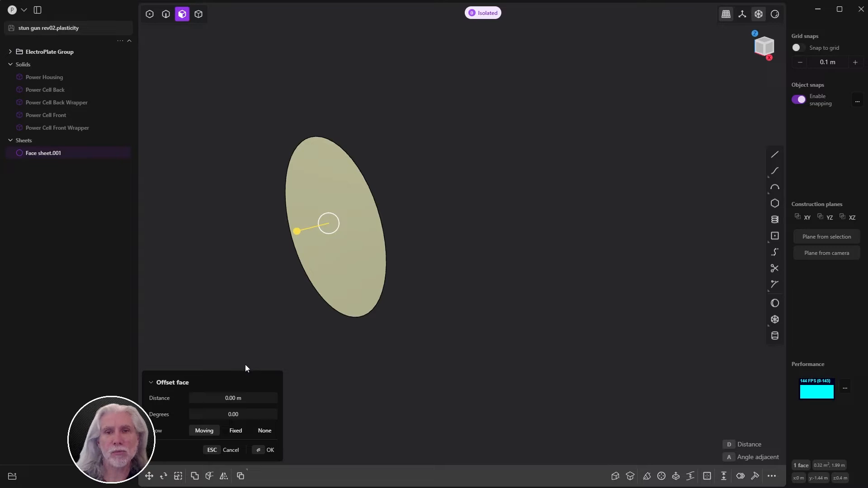
{"action": "key", "text": "2"}
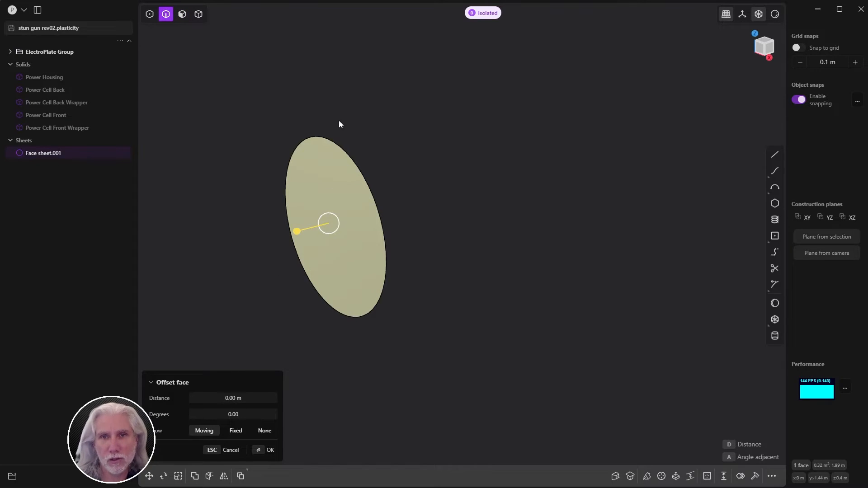
Leave isolation and extend the disc sheet's outer edge outward linearly by about 0.05 m, beyond the ring's rim
{"action": "left_click", "coordinate": [327, 139]}
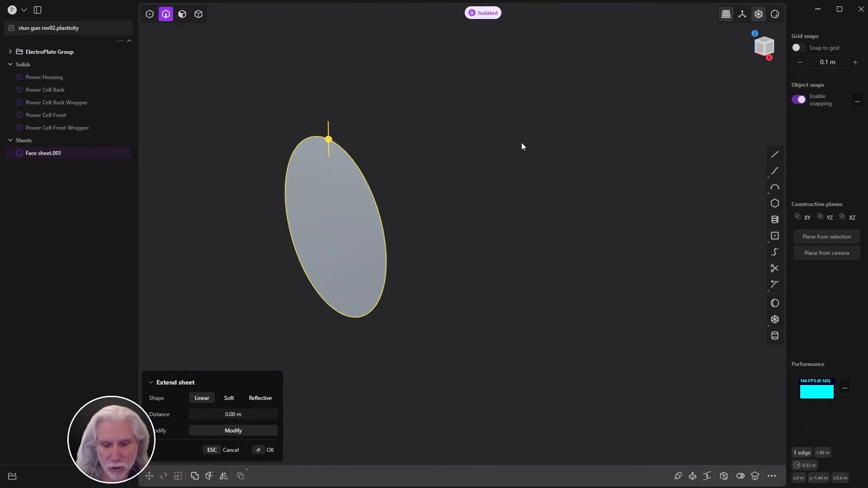
{"action": "key", "text": "/"}
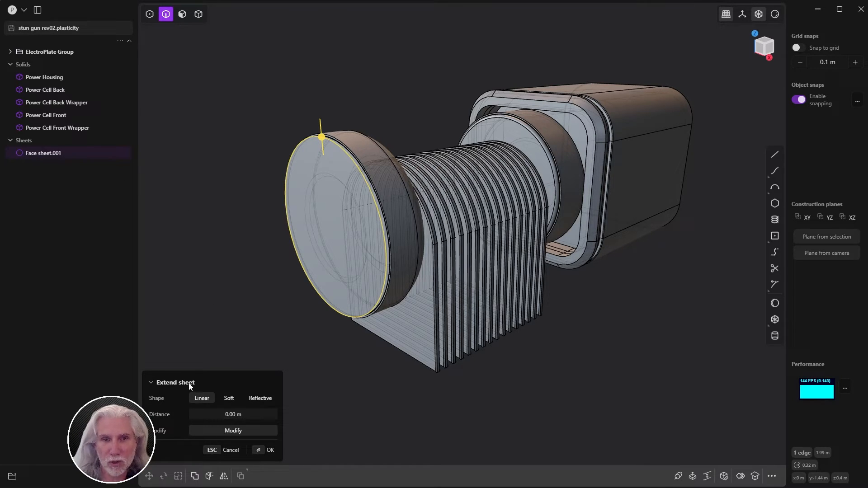
{"action": "left_click_drag", "start_coordinate": [323, 140], "coordinate": [322, 117]}
{"action": "middle_click_drag", "start_coordinate": [386, 172], "coordinate": [335, 153]}
{"action": "left_click_drag", "start_coordinate": [362, 122], "coordinate": [370, 120]}
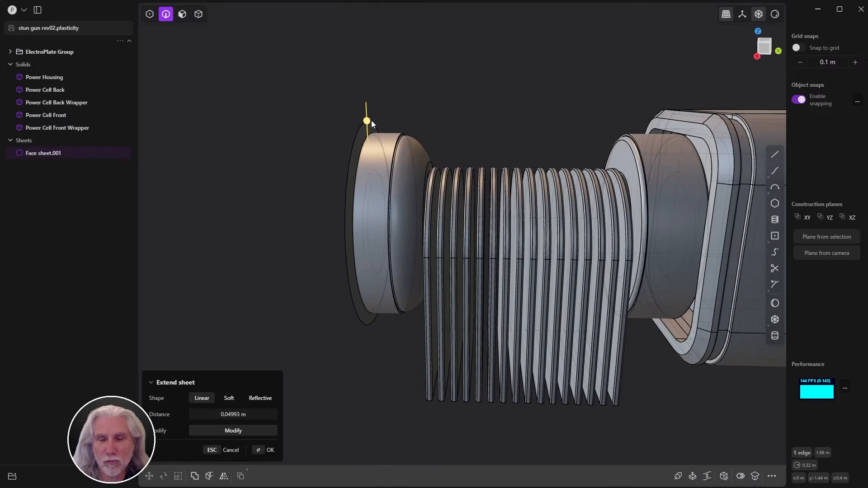
{"action": "middle_click_drag", "start_coordinate": [371, 120], "coordinate": [405, 138]}
{"action": "left_click", "coordinate": [264, 450]}
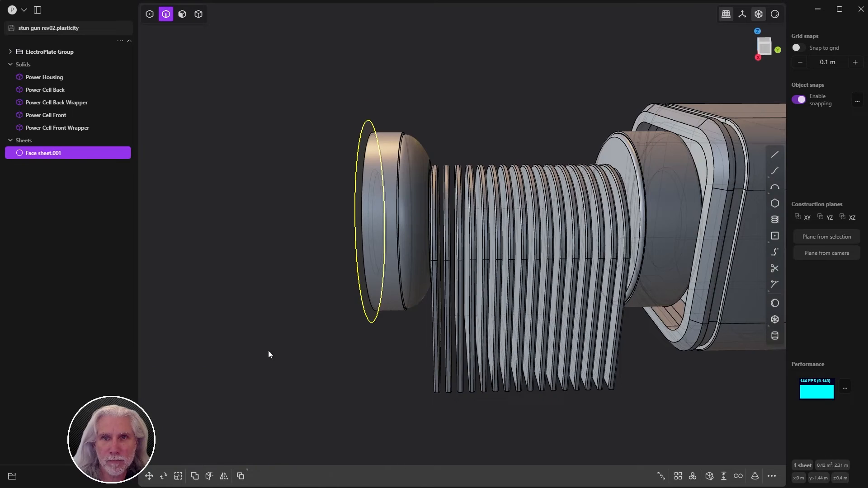
Extrude the enlarged disc face forward, away from the ring, to a distance of about 0.189 m
{"action": "middle_click_drag", "start_coordinate": [268, 351], "coordinate": [275, 298]}
{"action": "key", "text": "3"}
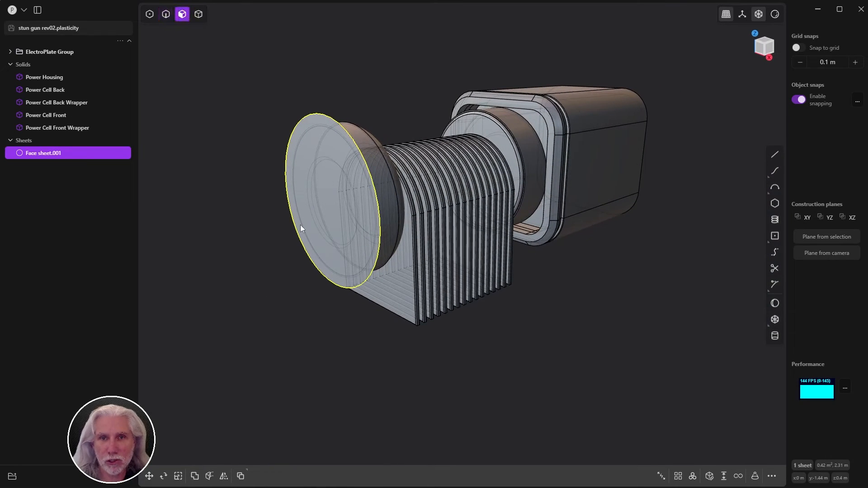
{"action": "left_click", "coordinate": [322, 195]}
{"action": "key", "text": "o"}
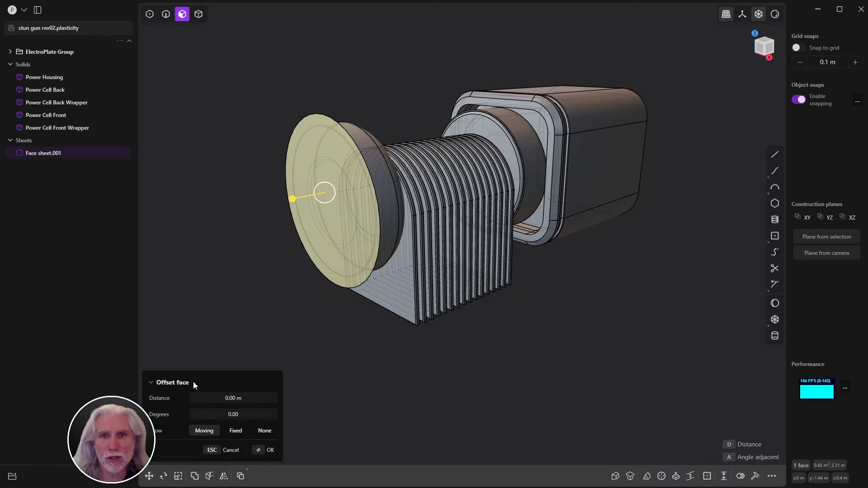
{"action": "key", "text": "e"}
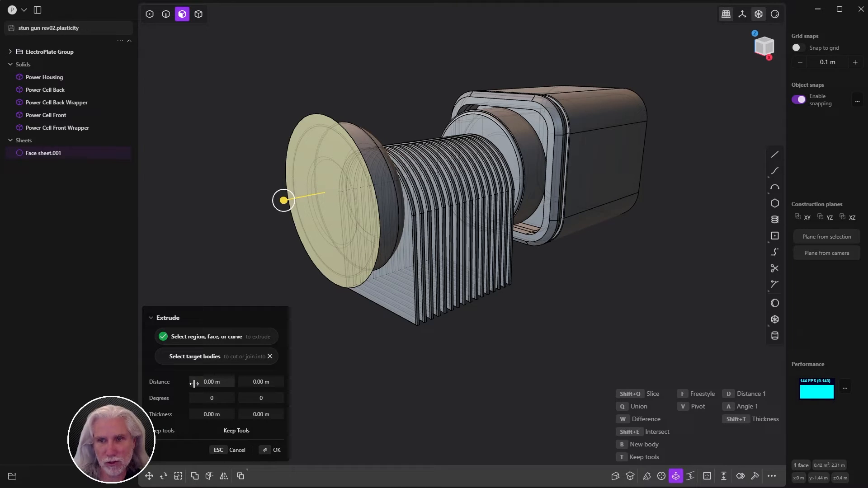
{"action": "left_click_drag", "start_coordinate": [284, 200], "coordinate": [226, 214]}
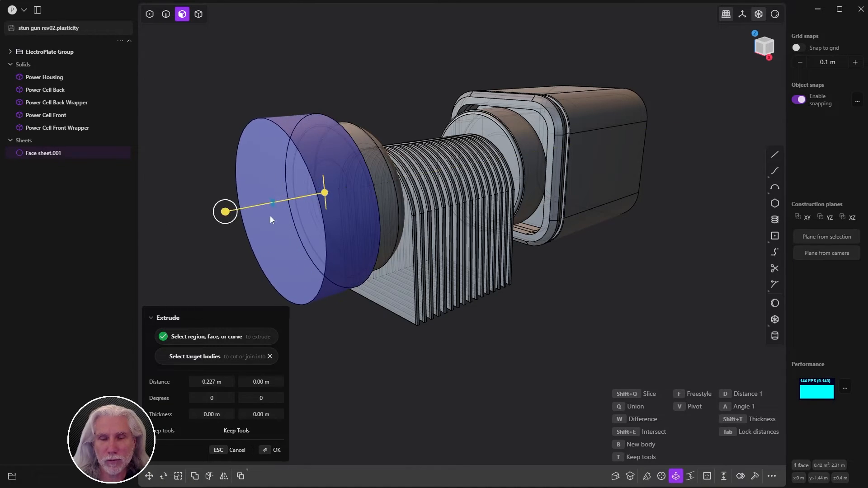
{"action": "middle_click_drag", "start_coordinate": [270, 216], "coordinate": [385, 214]}
{"action": "left_click_drag", "start_coordinate": [277, 196], "coordinate": [286, 196]}
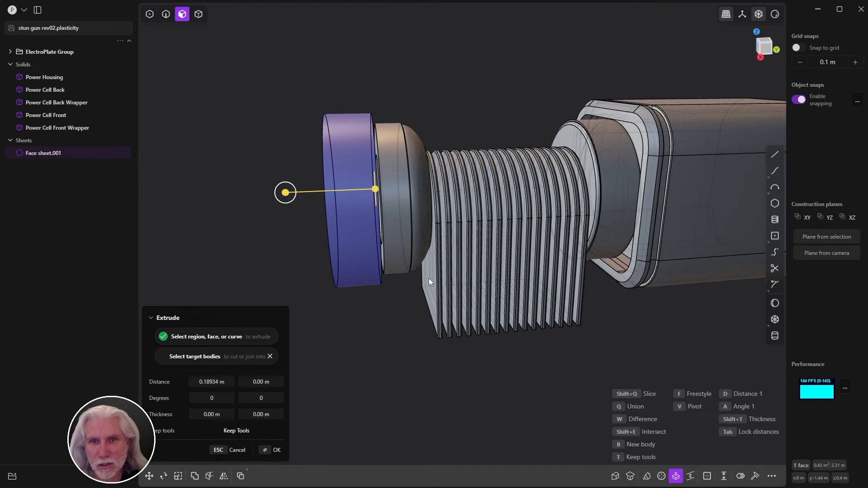
{"action": "mouse_move", "coordinate": [428, 278]}
{"action": "middle_mouse_down"}
{"action": "mouse_move", "coordinate": [406, 272]}
{"action": "mouse_move", "coordinate": [429, 264]}
{"action": "middle_mouse_up"}
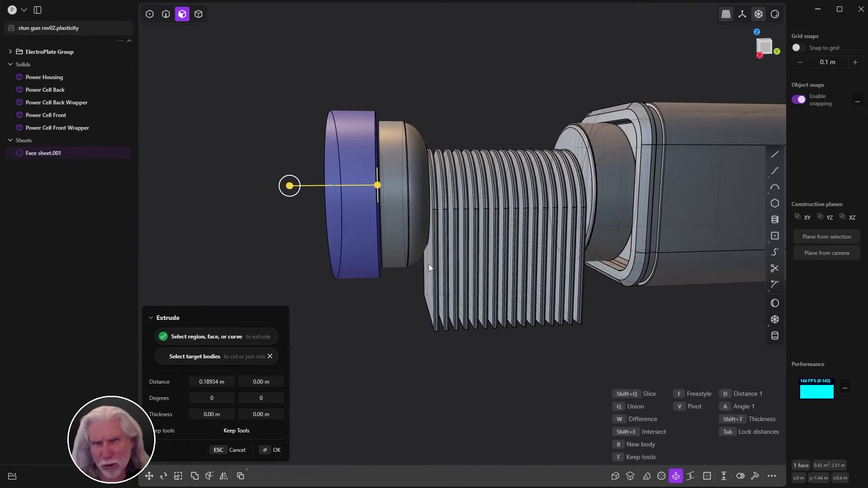
{"action": "middle_click_drag", "start_coordinate": [477, 396], "coordinate": [394, 348]}
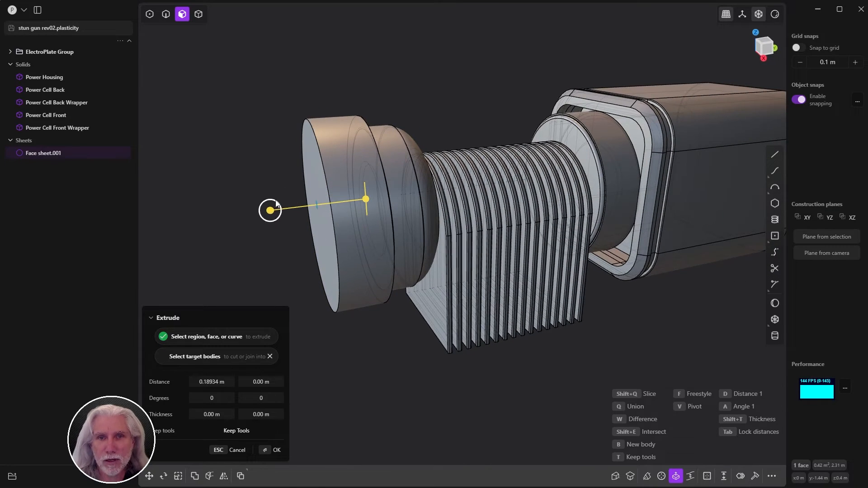
Reduce the disc's extrusion distance to about 0.03 m and finish it as a thin separate solid
{"action": "left_click_drag", "start_coordinate": [271, 208], "coordinate": [316, 209]}
{"action": "mouse_move", "coordinate": [315, 208]}
{"action": "middle_mouse_down"}
{"action": "mouse_move", "coordinate": [289, 218]}
{"action": "mouse_move", "coordinate": [303, 217]}
{"action": "middle_mouse_up"}
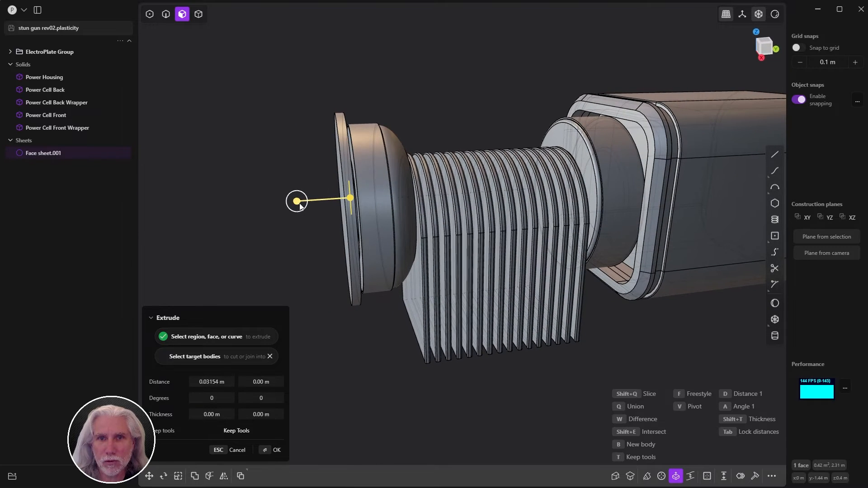
{"action": "left_click_drag", "start_coordinate": [297, 202], "coordinate": [298, 201]}
{"action": "left_click", "coordinate": [270, 450]}
{"action": "left_click", "coordinate": [275, 378]}
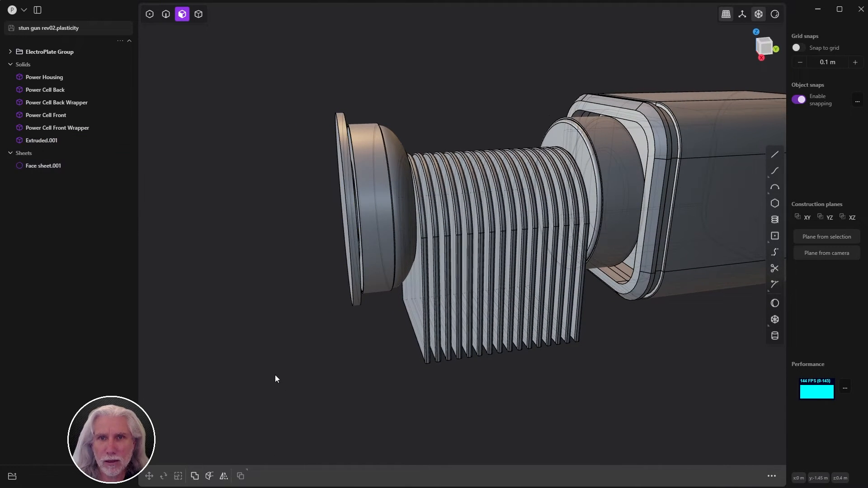
Delete the leftover face sheet behind the new disc, keeping the extruded solid
{"action": "middle_click_drag", "start_coordinate": [275, 378], "coordinate": [185, 315]}
{"action": "left_click", "coordinate": [41, 167]}
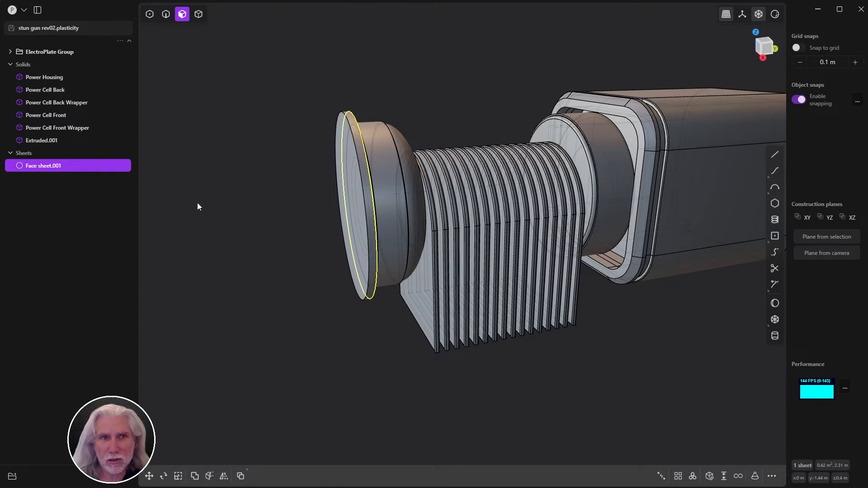
{"action": "left_click", "coordinate": [39, 141]}
{"action": "middle_click_drag", "start_coordinate": [147, 166], "coordinate": [258, 197]}
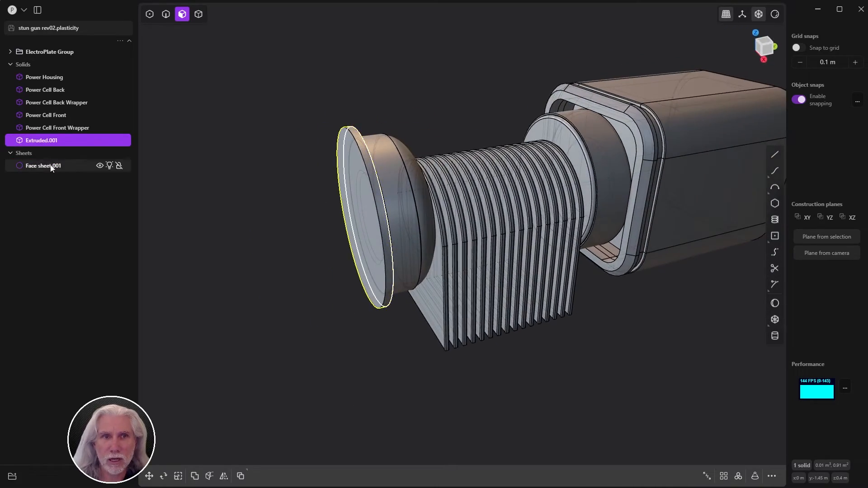
{"action": "left_click", "coordinate": [44, 166]}
{"action": "middle_click_drag", "start_coordinate": [100, 210], "coordinate": [257, 312]}
{"action": "key", "text": "Delete"}
{"action": "scroll", "coordinate": [227, 254], "scroll_direction": "down", "scroll_amount": 5}
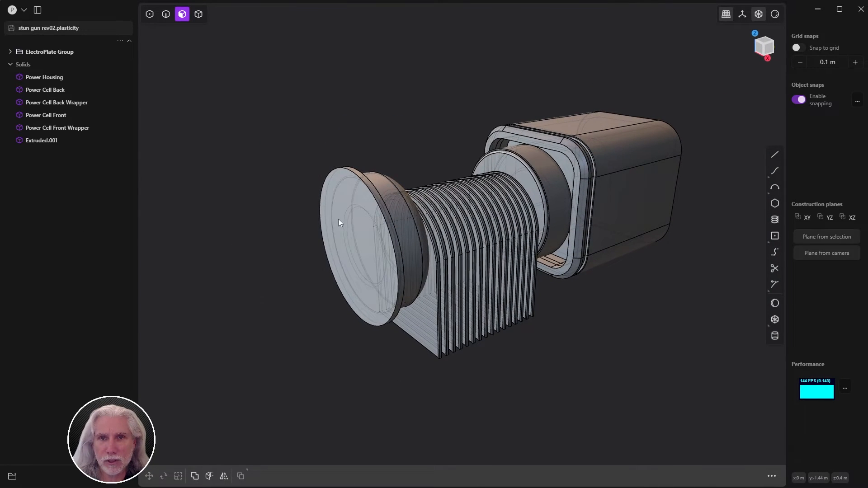
Rename the new extruded disc solid as Nose
{"action": "middle_click_drag", "start_coordinate": [337, 218], "coordinate": [283, 200]}
{"action": "left_click", "coordinate": [43, 141]}
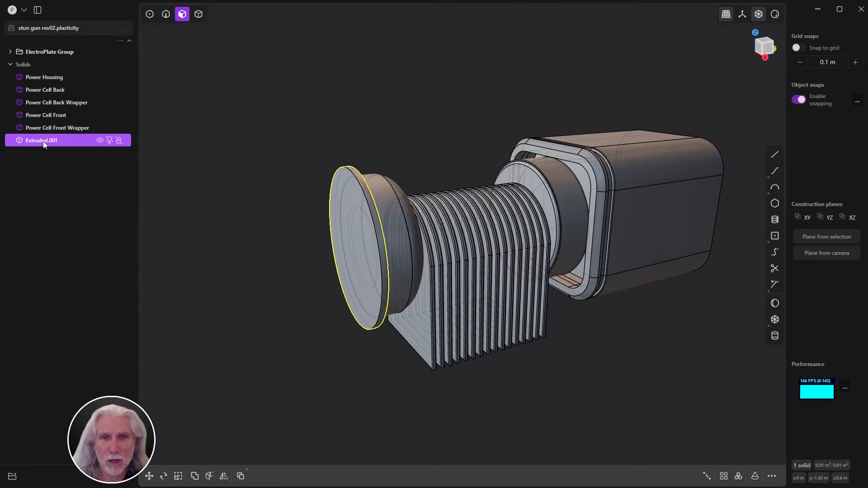
{"action": "double_click", "coordinate": [42, 143]}
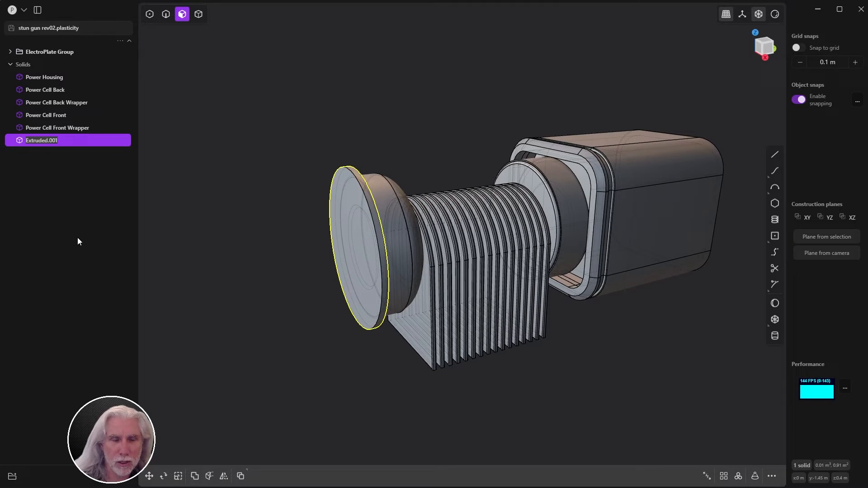
{"action": "type", "text": "Nose"}
{"action": "key", "text": "Return"}
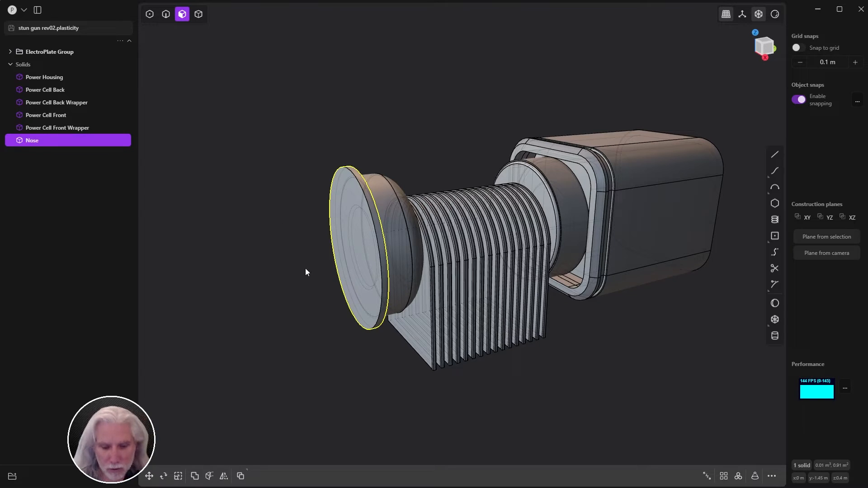
Isolate the Nose disc and offset its front face outline inward by about 0.052 m to split off an inner circular face
{"action": "key", "text": "slash"}
{"action": "middle_click_drag", "start_coordinate": [466, 231], "coordinate": [558, 185], "text": "shift"}
{"action": "scroll", "coordinate": [519, 202], "scroll_direction": "up", "scroll_amount": 2}
{"action": "left_click", "coordinate": [471, 215]}
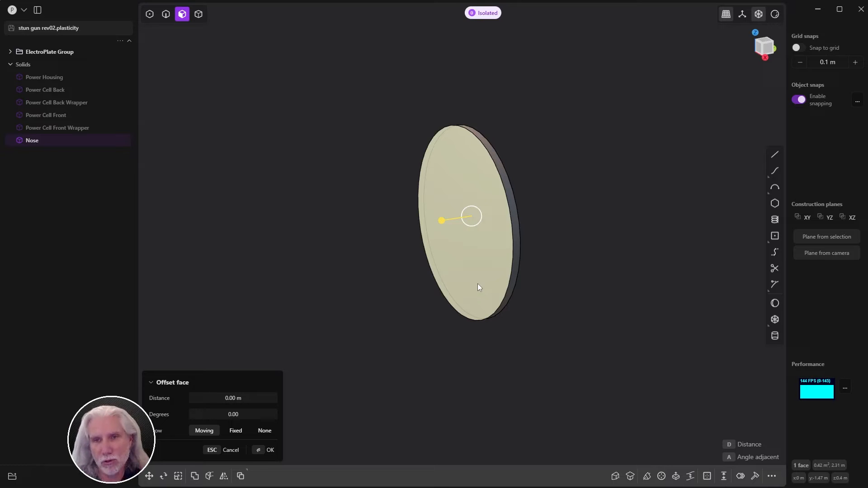
{"action": "key", "text": "o"}
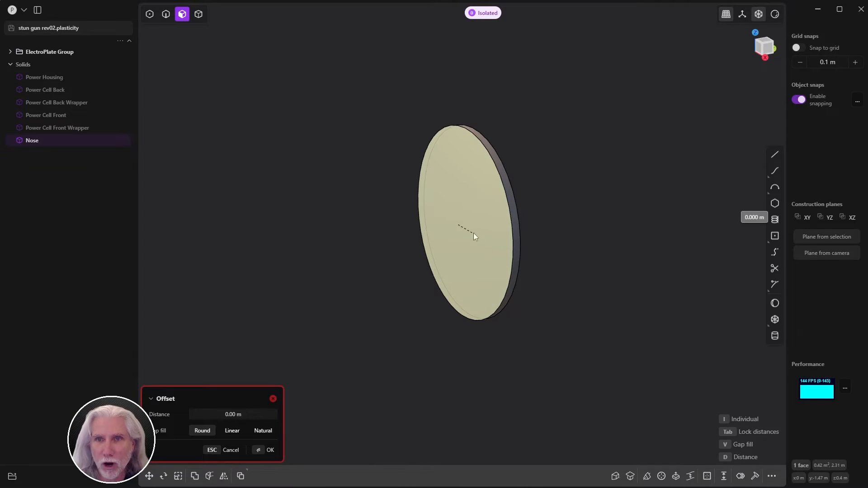
{"action": "left_click", "coordinate": [406, 275]}
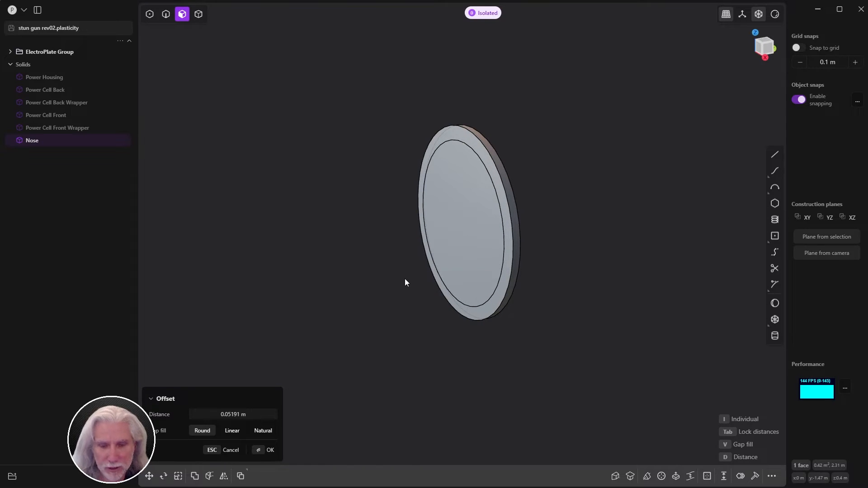
{"action": "key", "text": "Return"}
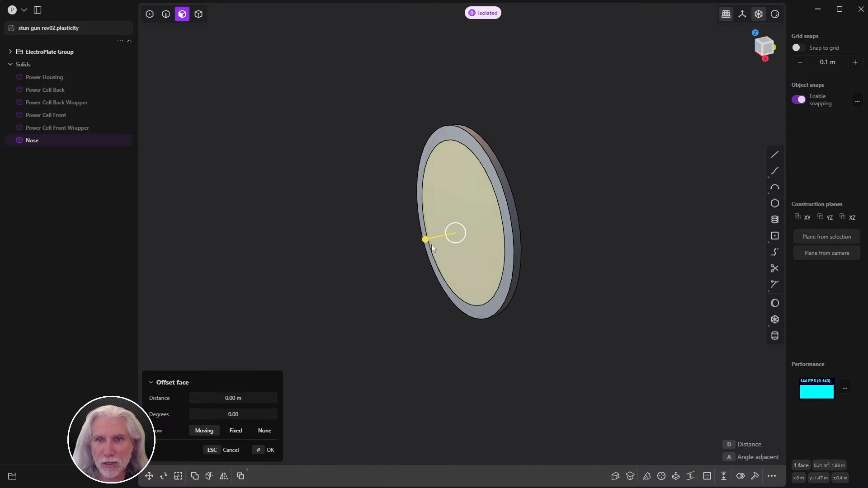
Pull the inner circular face forward into a cylinder and inset the cylinder's front outline by about 0.03 m
{"action": "left_click_drag", "start_coordinate": [426, 244], "coordinate": [373, 266]}
{"action": "key", "text": "Return"}
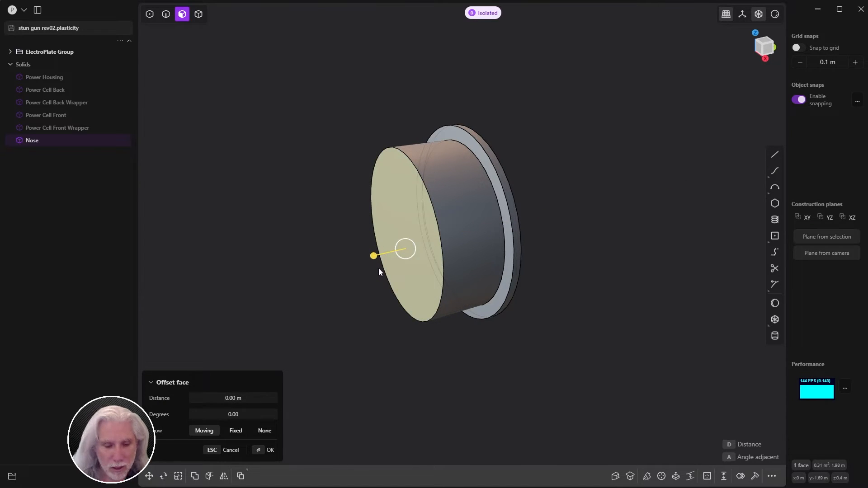
{"action": "key", "text": "o"}
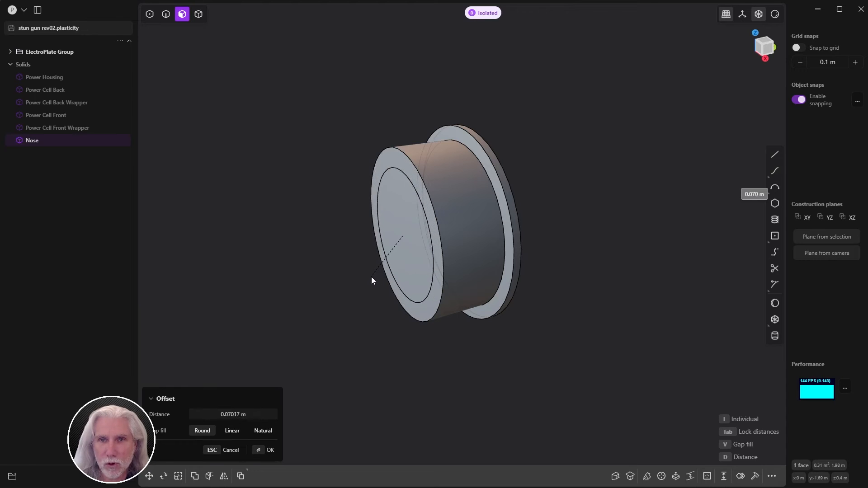
{"action": "left_click", "coordinate": [379, 273]}
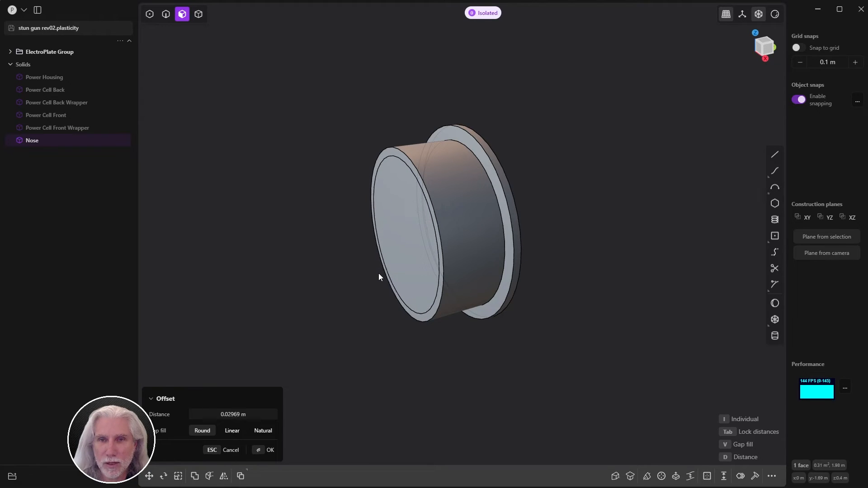
{"action": "key", "text": "Return"}
Push the inset face back into the cylinder as a shallow recess and inset the recess floor by about 0.024 m
{"action": "left_click_drag", "start_coordinate": [370, 254], "coordinate": [381, 253]}
{"action": "key", "text": "Return"}
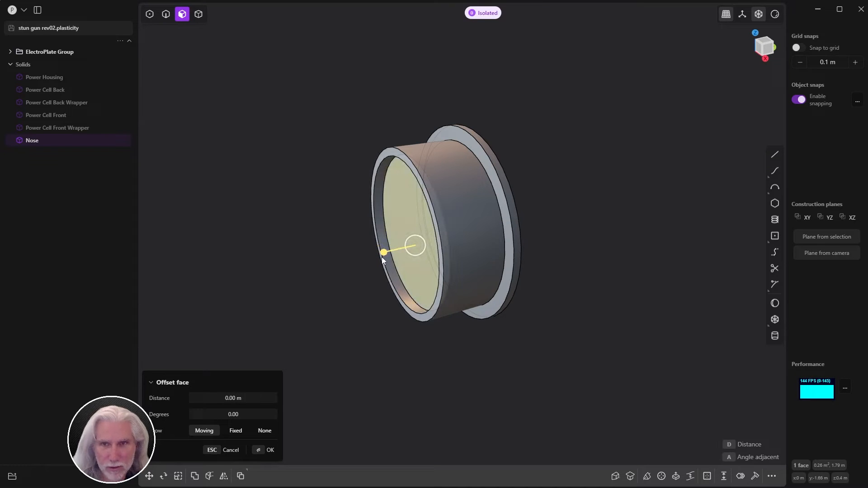
{"action": "key", "text": "o"}
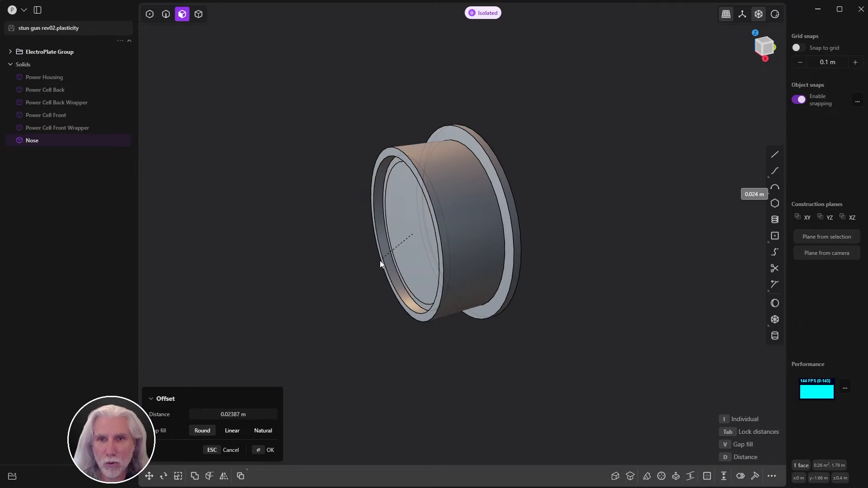
{"action": "left_click", "coordinate": [381, 261]}
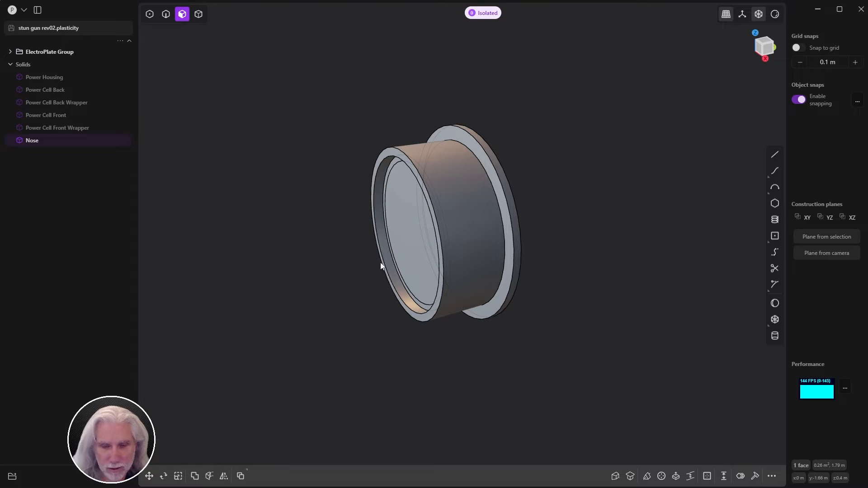
{"action": "key", "text": "o"}
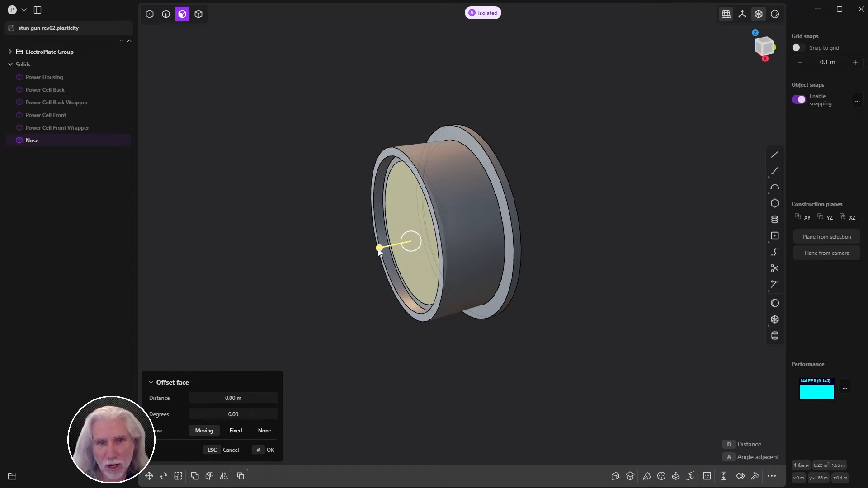
{"action": "left_click_drag", "start_coordinate": [378, 250], "coordinate": [350, 255]}
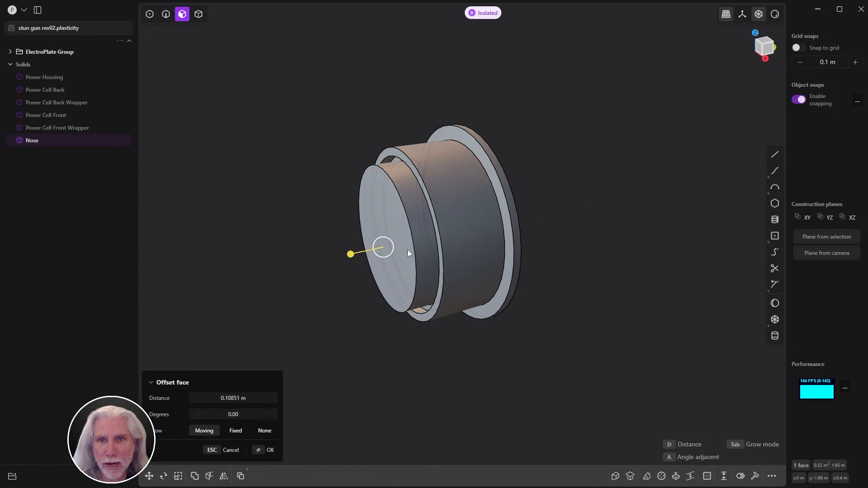
{"action": "middle_click_drag", "start_coordinate": [408, 253], "coordinate": [420, 234]}
{"action": "left_click_drag", "start_coordinate": [375, 249], "coordinate": [356, 251]}
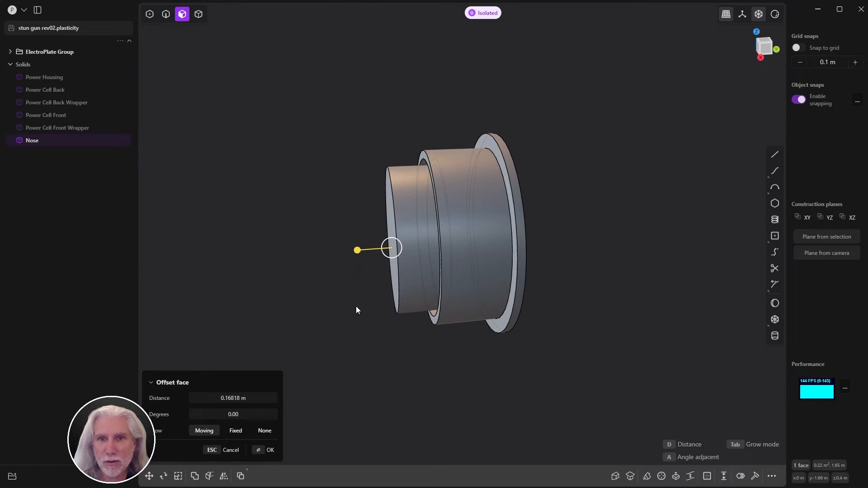
{"action": "scroll", "coordinate": [397, 258], "scroll_direction": "up", "scroll_amount": 5}
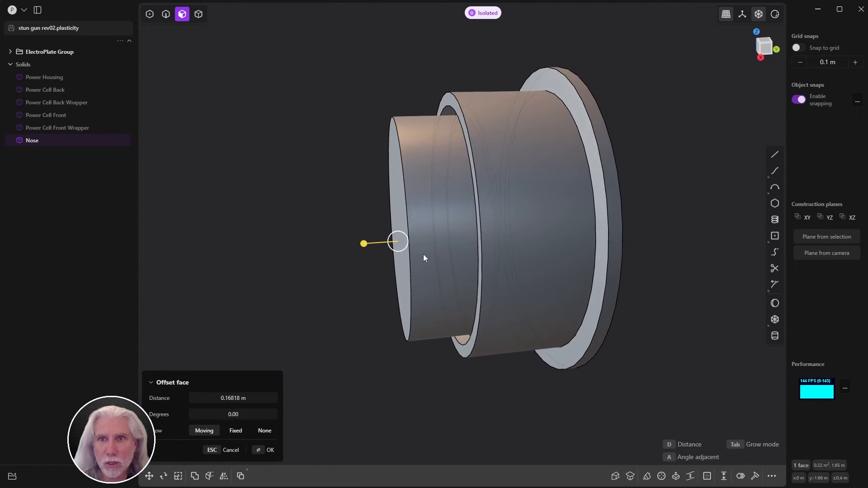
{"action": "scroll", "coordinate": [425, 255], "scroll_direction": "up", "scroll_amount": 1}
{"action": "scroll", "coordinate": [425, 254], "scroll_direction": "down", "scroll_amount": 3}
{"action": "mouse_move", "coordinate": [361, 247]}
{"action": "left_mouse_down"}
{"action": "mouse_move", "coordinate": [329, 248]}
{"action": "mouse_move", "coordinate": [356, 262]}
{"action": "mouse_move", "coordinate": [363, 242]}
{"action": "left_mouse_up"}
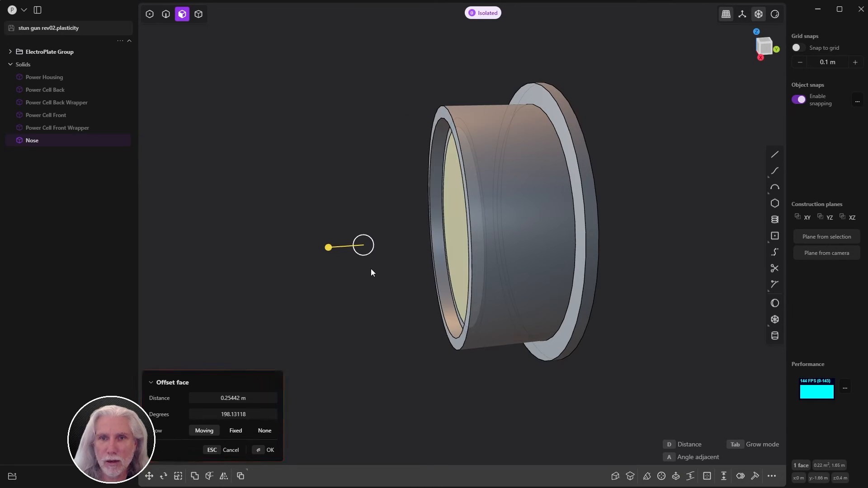
{"action": "key", "text": "Escape"}
Pull the inner recess face forward by about 0.188 m and angle its sides inward to form a tapered cone
{"action": "middle_click_drag", "start_coordinate": [423, 252], "coordinate": [439, 246]}
{"action": "key", "text": "d"}
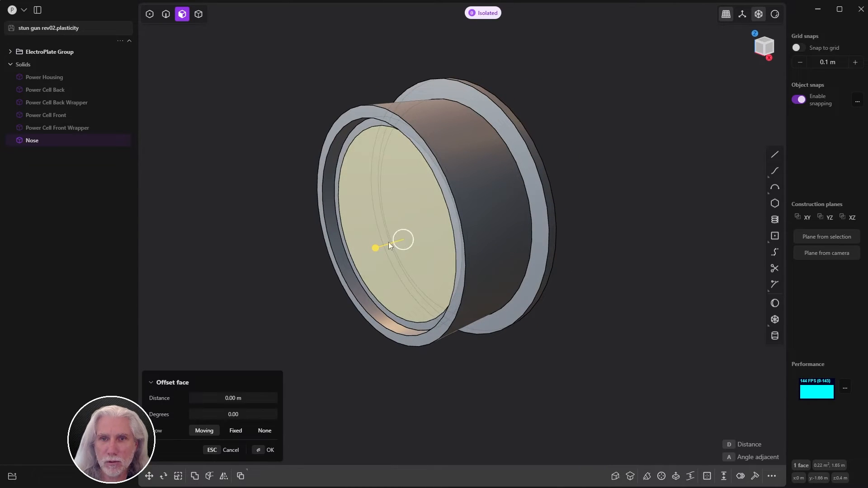
{"action": "left_click_drag", "start_coordinate": [375, 248], "coordinate": [311, 267]}
{"action": "scroll", "coordinate": [365, 241], "scroll_direction": "down", "scroll_amount": 4}
{"action": "middle_click_drag", "start_coordinate": [362, 247], "coordinate": [332, 257]}
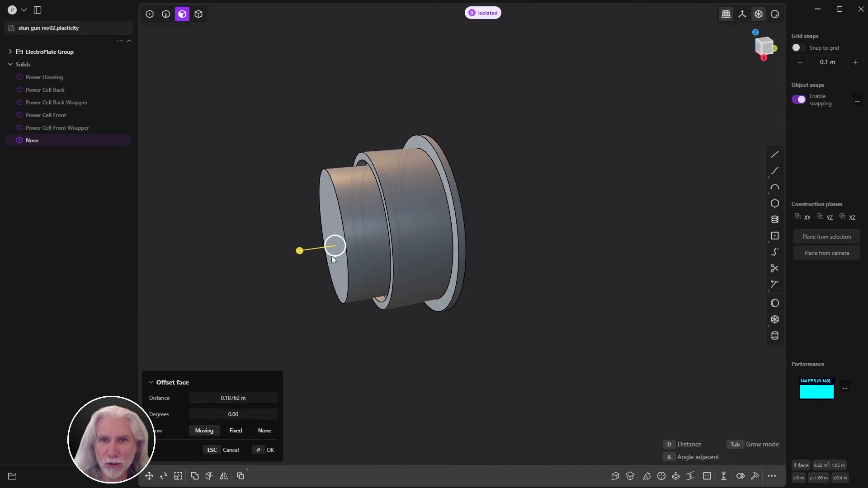
{"action": "mouse_move", "coordinate": [335, 255]}
{"action": "left_mouse_down"}
{"action": "mouse_move", "coordinate": [343, 256]}
{"action": "mouse_move", "coordinate": [330, 263]}
{"action": "mouse_move", "coordinate": [351, 253]}
{"action": "mouse_move", "coordinate": [341, 240]}
{"action": "mouse_move", "coordinate": [341, 251]}
{"action": "mouse_move", "coordinate": [329, 252]}
{"action": "mouse_move", "coordinate": [342, 259]}
{"action": "left_mouse_up"}
{"action": "key", "text": "Return"}
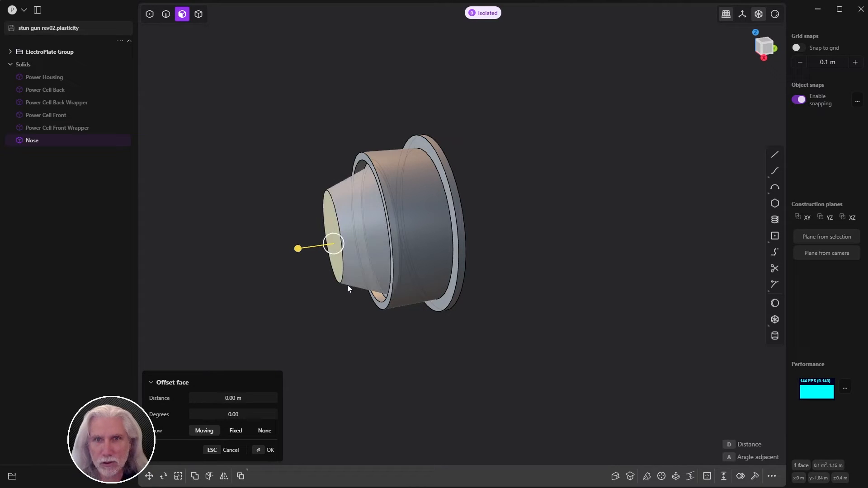
Offset the outline of the cone's front face inward by about 0.068 m to create a central circular face
{"action": "middle_click_drag", "start_coordinate": [296, 297], "coordinate": [346, 300]}
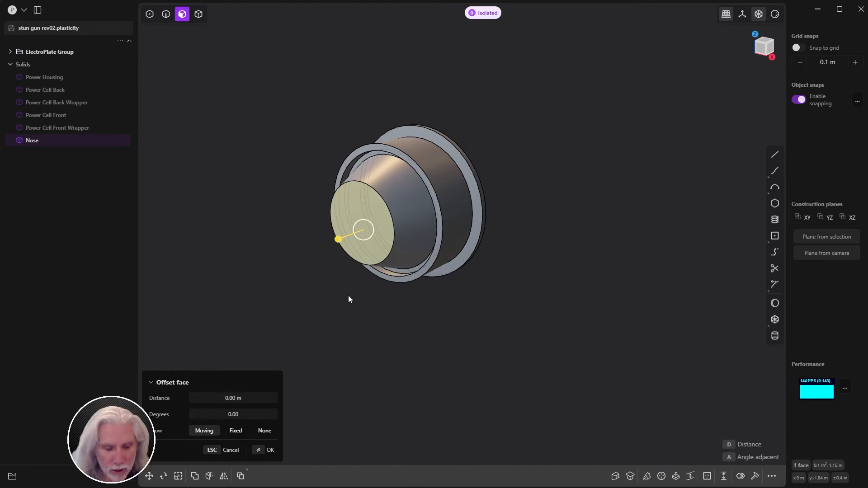
{"action": "key", "text": "o"}
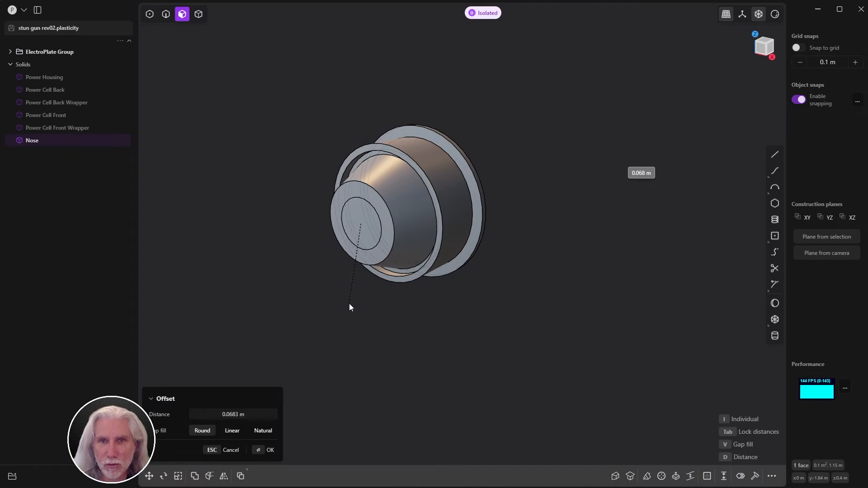
{"action": "left_click", "coordinate": [349, 308]}
{"action": "right_click", "coordinate": [349, 305]}
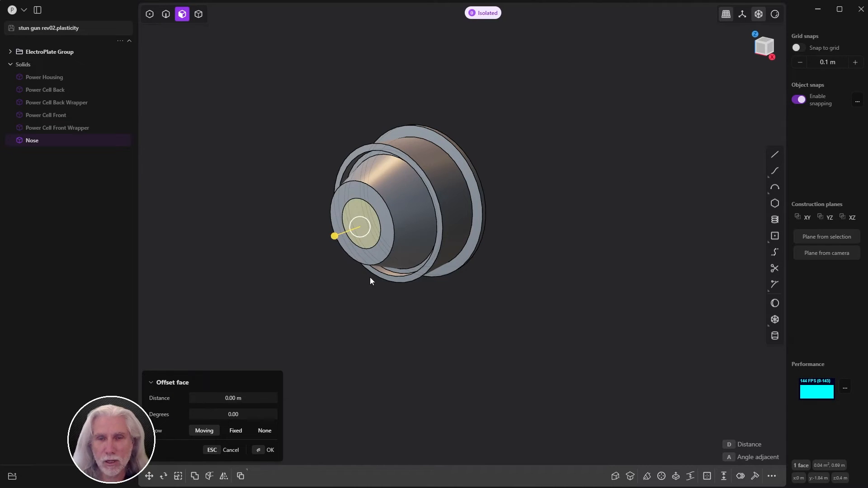
Push the cone's central circular face back by about 1.115 m to bore a hole through the nose, and leave isolation
{"action": "middle_click_drag", "start_coordinate": [369, 277], "coordinate": [311, 239]}
{"action": "left_click_drag", "start_coordinate": [318, 230], "coordinate": [579, 207]}
{"action": "middle_click_drag", "start_coordinate": [536, 217], "coordinate": [511, 222]}
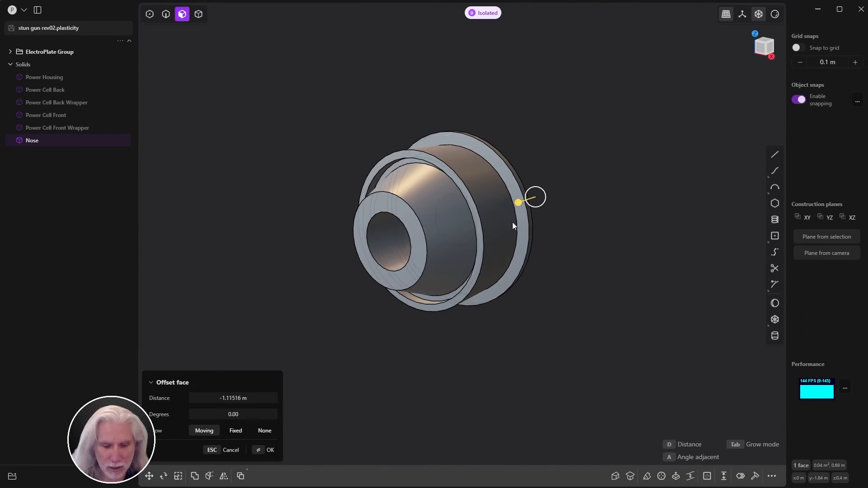
{"action": "right_click", "coordinate": [512, 222]}
{"action": "middle_click_drag", "start_coordinate": [273, 263], "coordinate": [255, 274]}
{"action": "key", "text": "slash"}
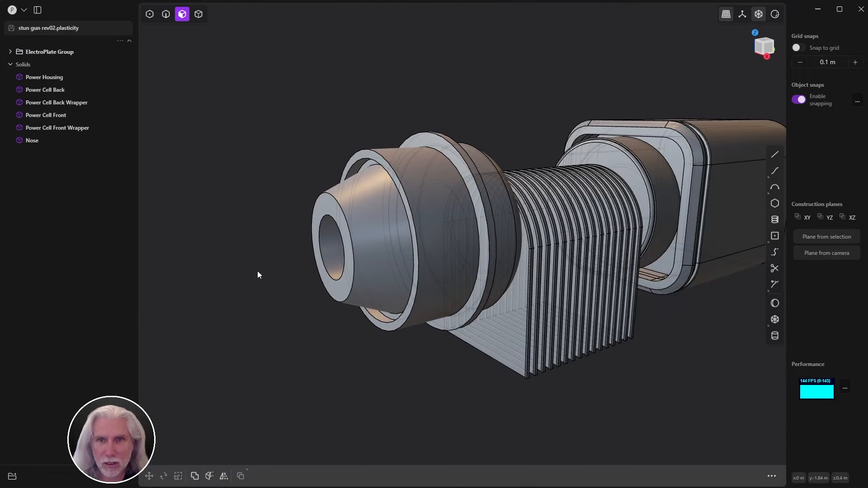
Select the nose cylinder's front rim face together with the narrow ring face at the bottom of its recess
{"action": "scroll", "coordinate": [412, 207], "scroll_direction": "down", "scroll_amount": 5}
{"action": "middle_click_drag", "start_coordinate": [412, 208], "coordinate": [271, 191]}
{"action": "scroll", "coordinate": [316, 217], "scroll_direction": "up", "scroll_amount": 3}
{"action": "left_click_drag", "start_coordinate": [271, 188], "coordinate": [239, 190]}
{"action": "right_click", "coordinate": [238, 194]}
{"action": "left_click", "coordinate": [248, 192], "text": "shift"}
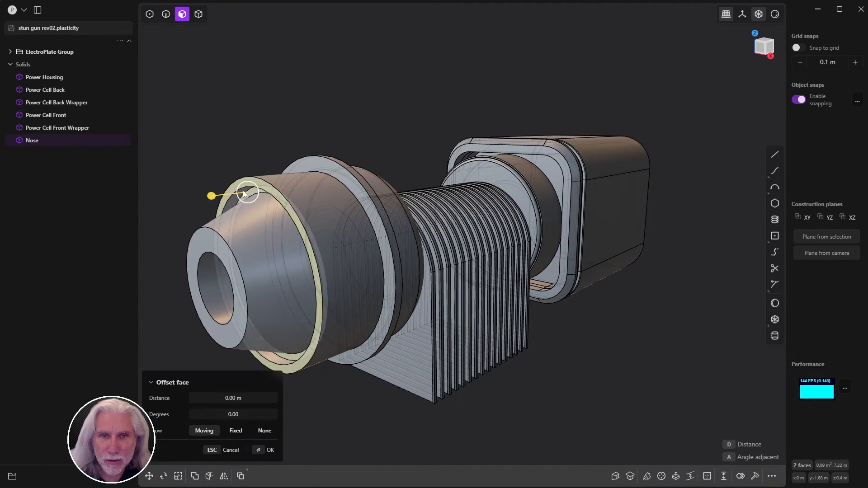
{"action": "scroll", "coordinate": [243, 192], "scroll_direction": "up", "scroll_amount": 8}
{"action": "key", "text": "a"}
{"action": "left_click", "coordinate": [341, 201]}
{"action": "key", "text": "Escape"}
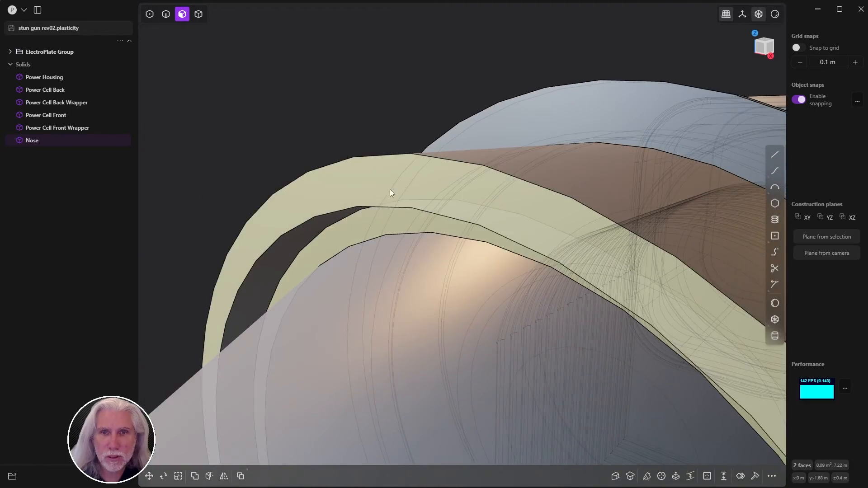
Offset the selected rim and recess ring faces backward by about 0.021 m and clear the selection
{"action": "scroll", "coordinate": [390, 189], "scroll_direction": "down", "scroll_amount": 6}
{"action": "middle_click_drag", "start_coordinate": [314, 211], "coordinate": [378, 205]}
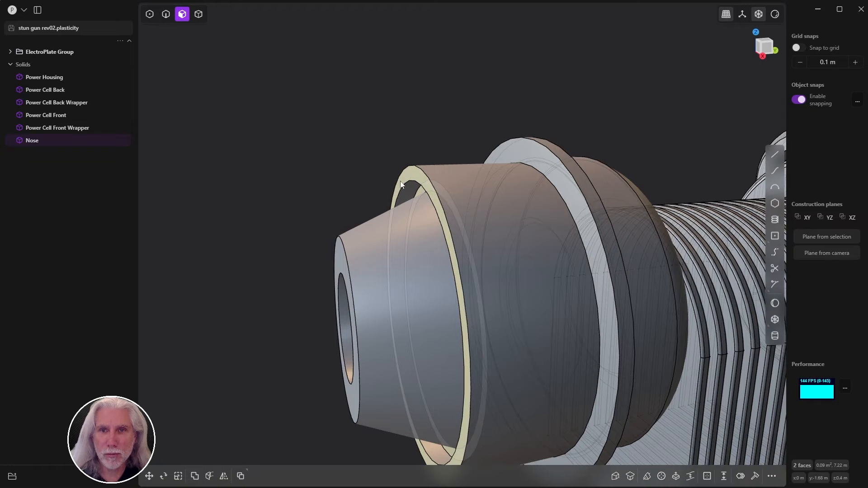
{"action": "key", "text": "o"}
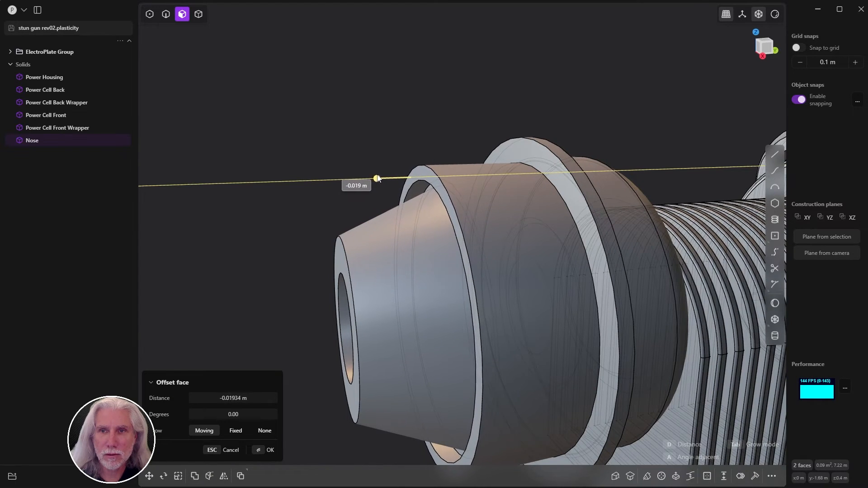
{"action": "mouse_move", "coordinate": [378, 168]}
{"action": "middle_mouse_down"}
{"action": "mouse_move", "coordinate": [341, 170]}
{"action": "mouse_move", "coordinate": [383, 170]}
{"action": "middle_mouse_up"}
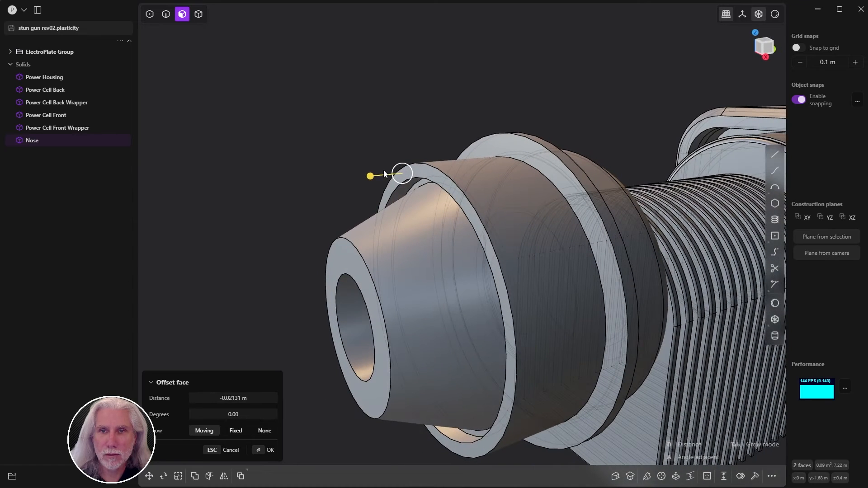
{"action": "key", "text": "Return"}
{"action": "left_click", "coordinate": [343, 171]}
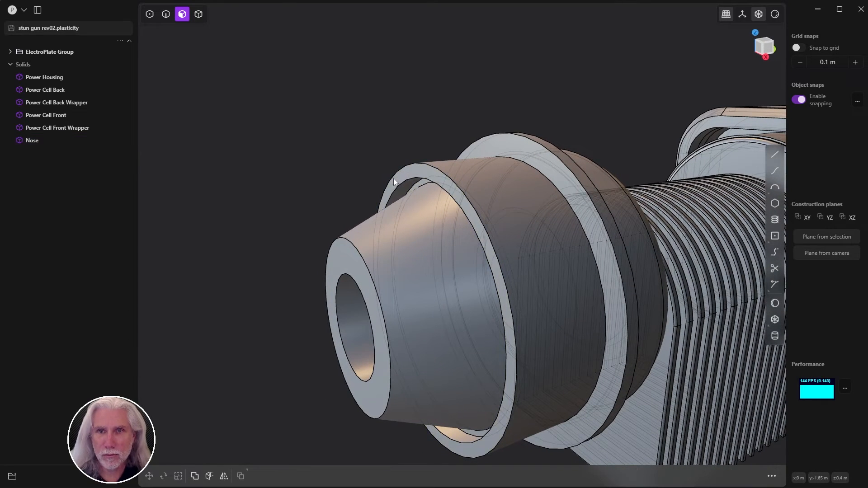
Push only the nose cylinder's front rim face slightly further back toward the flange
{"action": "left_click", "coordinate": [412, 172]}
{"action": "left_click_drag", "start_coordinate": [382, 175], "coordinate": [391, 175]}
{"action": "key", "text": "Return"}
{"action": "left_click", "coordinate": [306, 174]}
Start a Fillet on the nose cylinder's outer front rim edge and add both outer edges of the flange
{"action": "scroll", "coordinate": [338, 171], "scroll_direction": "down", "scroll_amount": 4}
{"action": "middle_click_drag", "start_coordinate": [338, 171], "coordinate": [380, 180]}
{"action": "scroll", "coordinate": [418, 150], "scroll_direction": "up", "scroll_amount": 4}
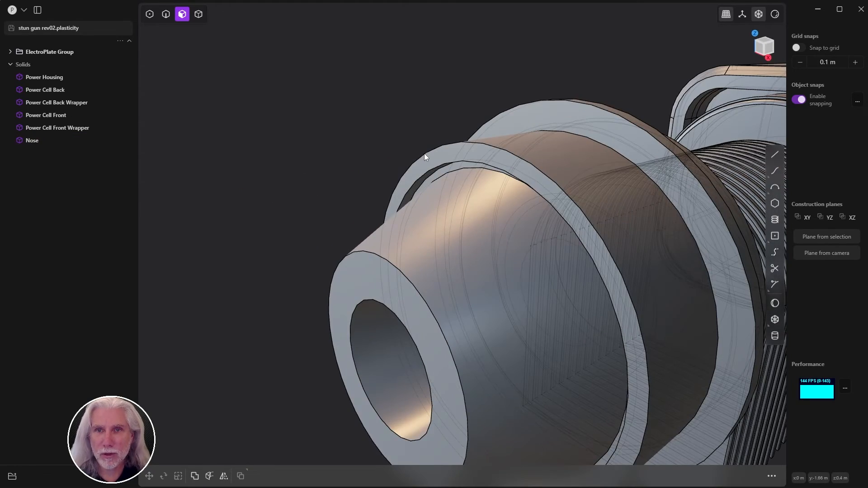
{"action": "key", "text": "2"}
{"action": "left_click", "coordinate": [424, 153]}
{"action": "key", "text": "f"}
{"action": "scroll", "coordinate": [339, 175], "scroll_direction": "down", "scroll_amount": 3}
{"action": "scroll", "coordinate": [303, 187], "scroll_direction": "up", "scroll_amount": 2}
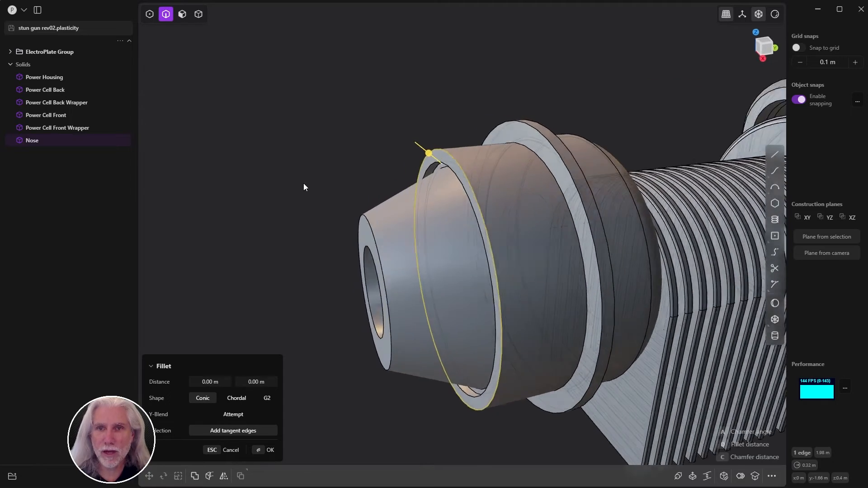
{"action": "middle_click_drag", "start_coordinate": [304, 187], "coordinate": [333, 180]}
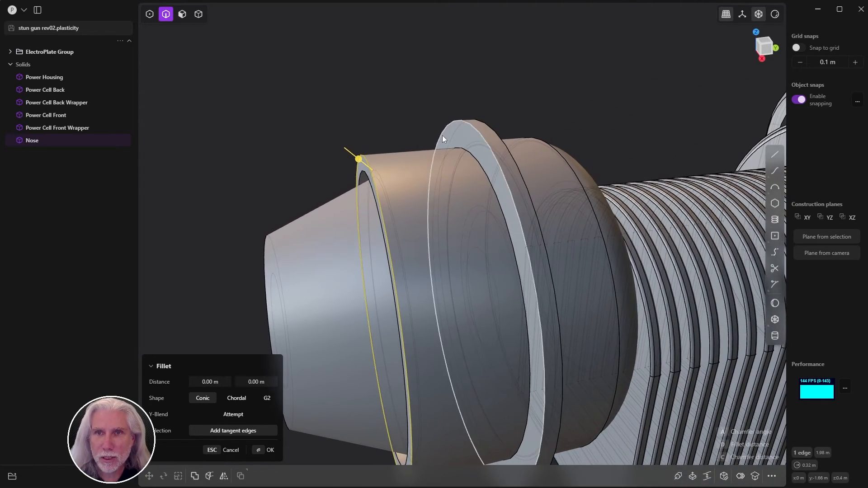
{"action": "left_click", "coordinate": [478, 133]}
{"action": "left_click", "coordinate": [490, 126]}
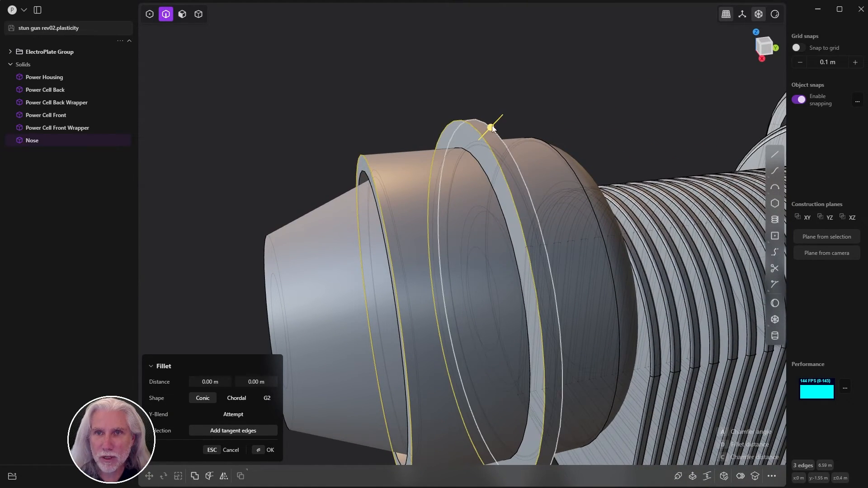
Add the cone's front outer edge to the fillet and round all the selected edges by a small radius
{"action": "middle_click_drag", "start_coordinate": [300, 173], "coordinate": [320, 193]}
{"action": "left_click", "coordinate": [356, 204]}
{"action": "scroll", "coordinate": [357, 205], "scroll_direction": "up", "scroll_amount": 4}
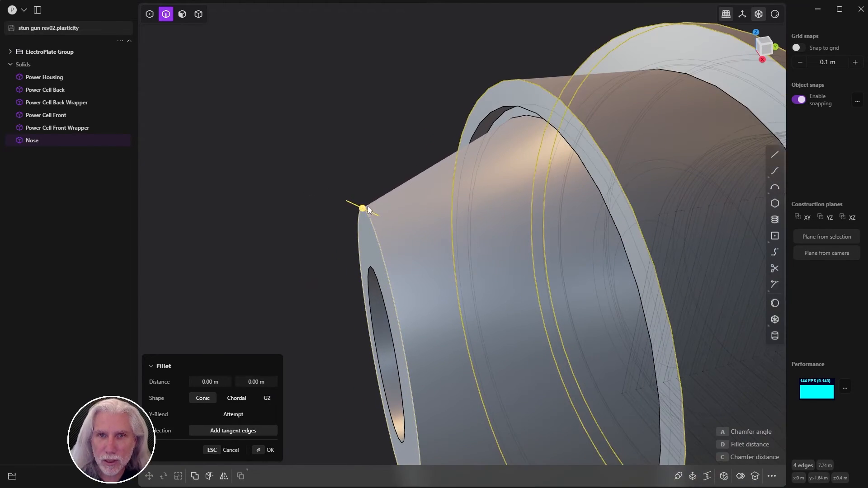
{"action": "left_click_drag", "start_coordinate": [368, 207], "coordinate": [351, 207]}
{"action": "left_click", "coordinate": [260, 451]}
{"action": "scroll", "coordinate": [288, 298], "scroll_direction": "down", "scroll_amount": 5}
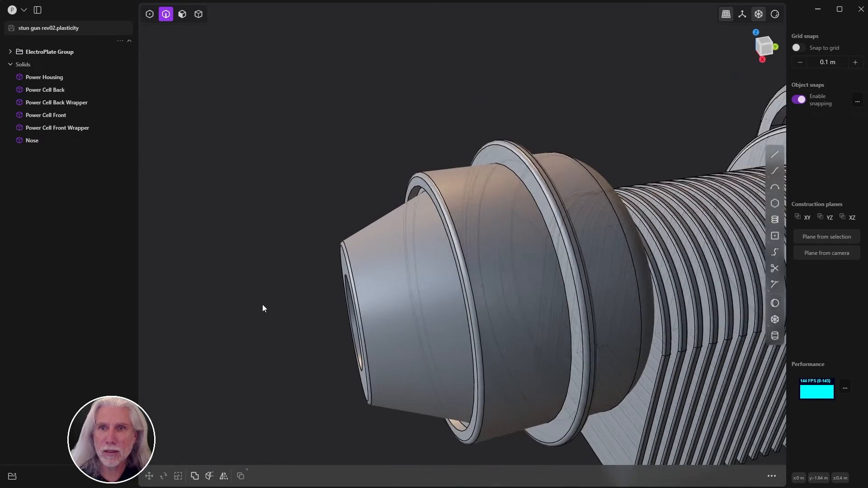
Fillet the edge where the nose cylinder meets the front face of the flange, and clear the selection
{"action": "middle_click_drag", "start_coordinate": [262, 304], "coordinate": [348, 216]}
{"action": "left_click", "coordinate": [466, 150]}
{"action": "key", "text": "f"}
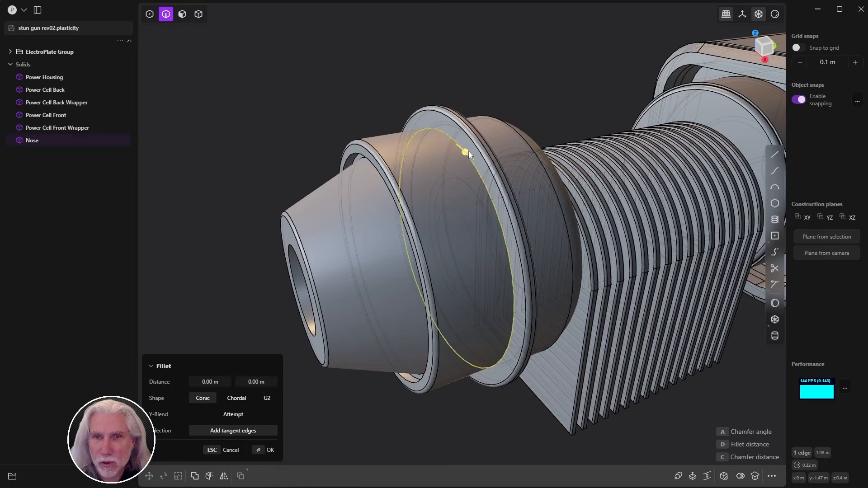
{"action": "scroll", "coordinate": [468, 151], "scroll_direction": "up", "scroll_amount": 5}
{"action": "left_click_drag", "start_coordinate": [432, 164], "coordinate": [475, 150]}
{"action": "scroll", "coordinate": [470, 154], "scroll_direction": "down", "scroll_amount": 5}
{"action": "middle_click_drag", "start_coordinate": [465, 161], "coordinate": [441, 163]}
{"action": "key", "text": "Return"}
{"action": "left_click", "coordinate": [492, 59]}
Fillet the inner edge of the nose cylinder's front rim by about 0.009 m
{"action": "middle_click_drag", "start_coordinate": [492, 60], "coordinate": [362, 195]}
{"action": "scroll", "coordinate": [362, 196], "scroll_direction": "up", "scroll_amount": 6}
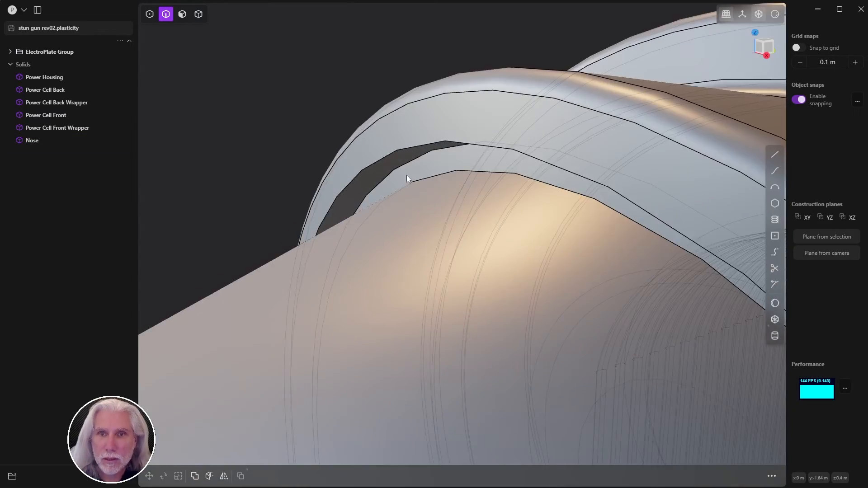
{"action": "left_click", "coordinate": [413, 148]}
{"action": "key", "text": "f"}
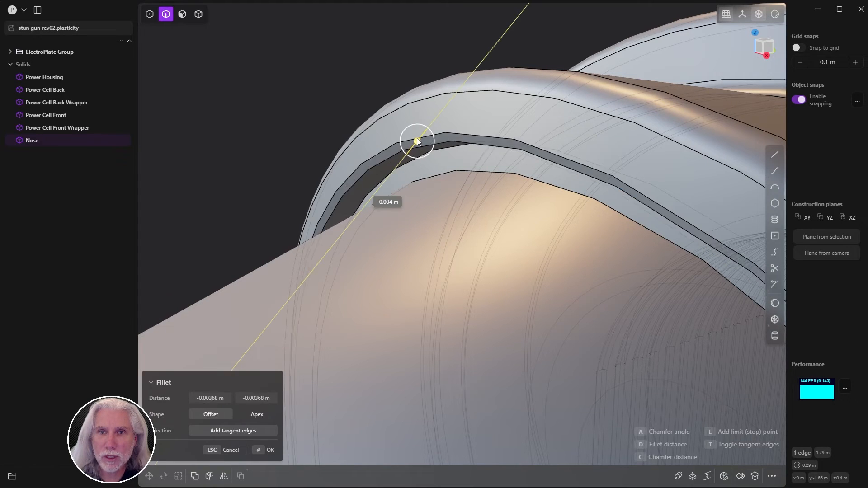
{"action": "left_click_drag", "start_coordinate": [410, 156], "coordinate": [520, 81]}
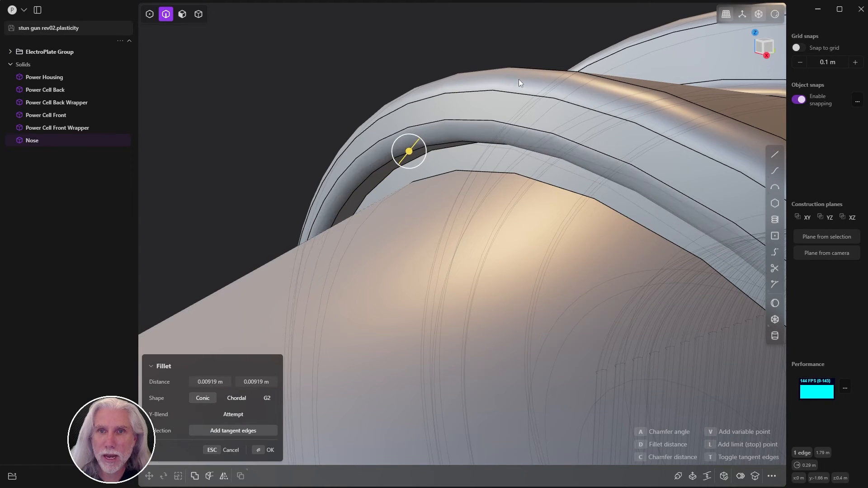
{"action": "left_click", "coordinate": [262, 451]}
{"action": "scroll", "coordinate": [317, 249], "scroll_direction": "down", "scroll_amount": 8}
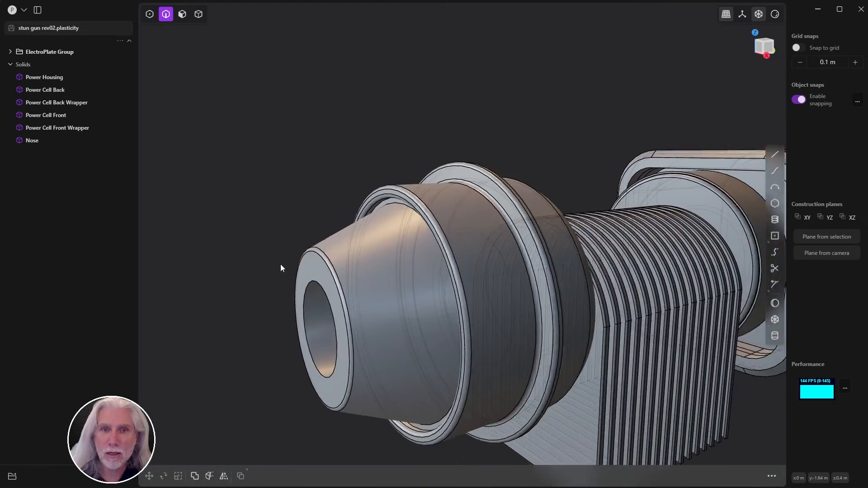
Fillet the front edge of the bore in the cone's face with a small radius
{"action": "middle_click_drag", "start_coordinate": [281, 267], "coordinate": [302, 177]}
{"action": "scroll", "coordinate": [317, 190], "scroll_direction": "up", "scroll_amount": 2}
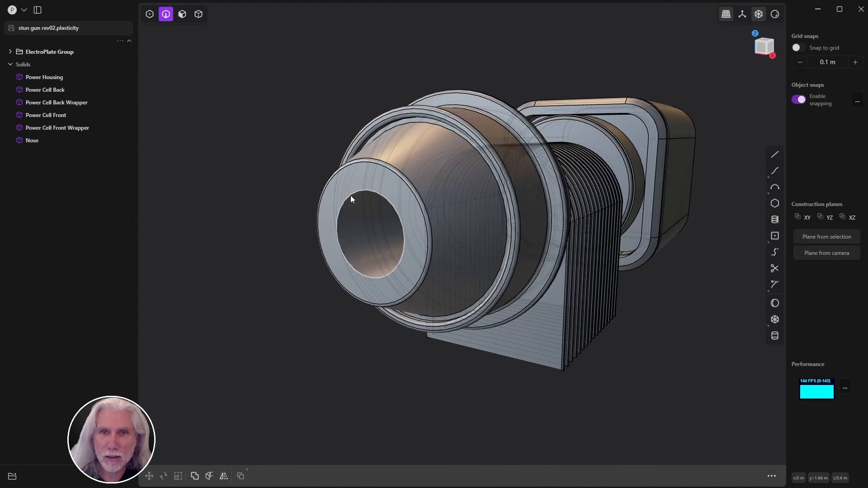
{"action": "left_click", "coordinate": [354, 193]}
{"action": "key", "text": "f"}
{"action": "scroll", "coordinate": [417, 184], "scroll_direction": "up", "scroll_amount": 3}
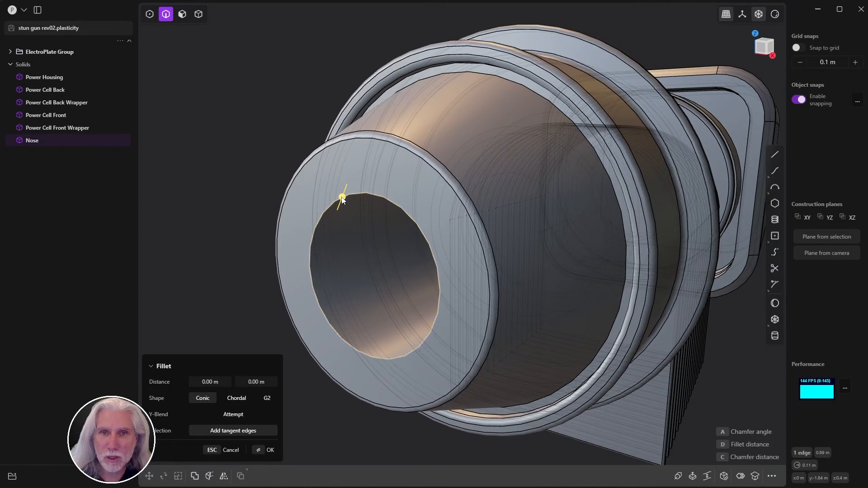
{"action": "left_click_drag", "start_coordinate": [342, 196], "coordinate": [423, 150]}
{"action": "left_click", "coordinate": [263, 449]}
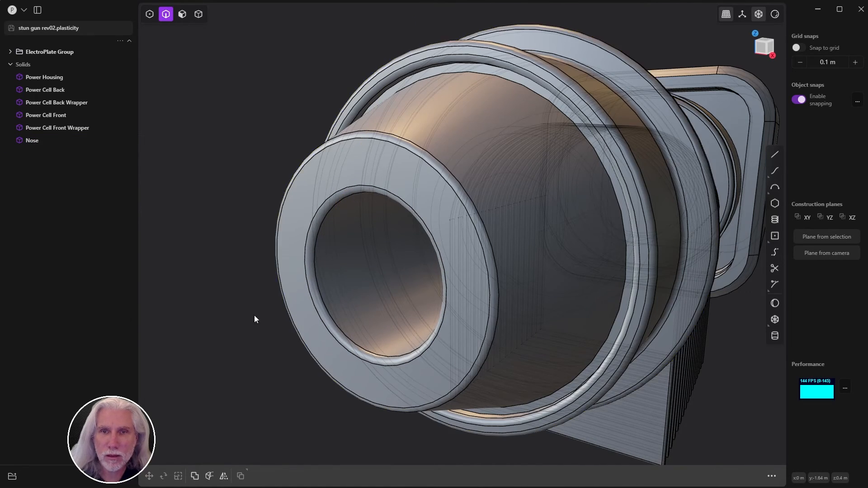
Examine the filleted nose together with the power cell fins and housing from several angles
{"action": "scroll", "coordinate": [355, 239], "scroll_direction": "down", "scroll_amount": 6}
{"action": "middle_click_drag", "start_coordinate": [358, 237], "coordinate": [231, 236]}
{"action": "scroll", "coordinate": [316, 204], "scroll_direction": "down", "scroll_amount": 3}
{"action": "middle_click_drag", "start_coordinate": [403, 203], "coordinate": [345, 204]}
{"action": "scroll", "coordinate": [468, 194], "scroll_direction": "up", "scroll_amount": 5}
{"action": "middle_click_drag", "start_coordinate": [467, 195], "coordinate": [485, 188]}
{"action": "middle_click_drag", "start_coordinate": [396, 192], "coordinate": [464, 201]}
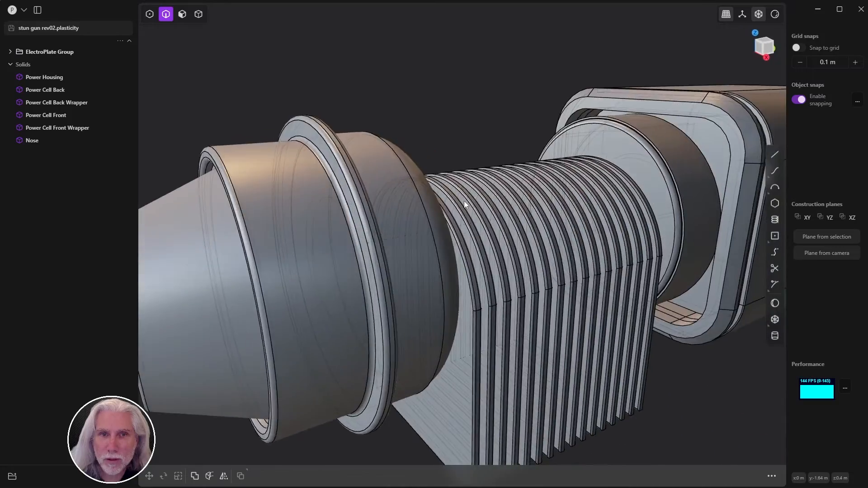
{"action": "scroll", "coordinate": [413, 209], "scroll_direction": "down", "scroll_amount": 5}
{"action": "middle_click_drag", "start_coordinate": [413, 209], "coordinate": [362, 233]}
{"action": "scroll", "coordinate": [376, 192], "scroll_direction": "up", "scroll_amount": 4}
In the right side view, draw a vertical line about 0.63 m long crossing the cone near its front end
{"action": "key", "text": "3"}
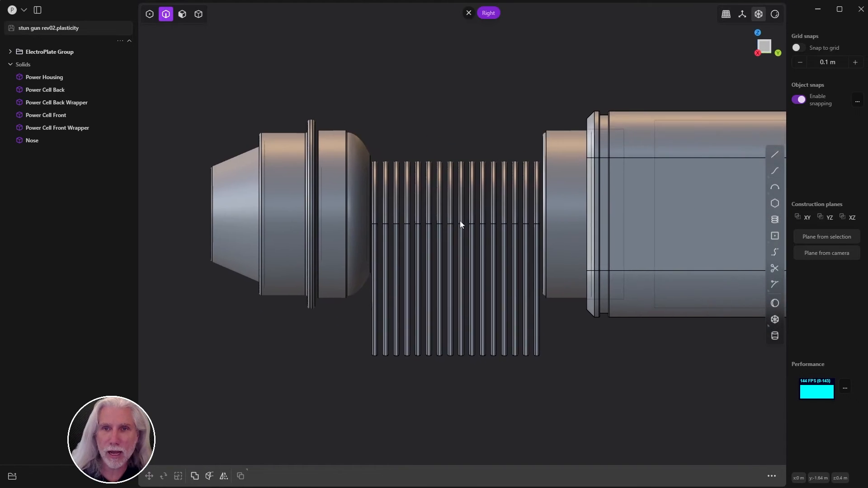
{"action": "middle_click_drag", "start_coordinate": [460, 221], "coordinate": [459, 220], "text": "shift"}
{"action": "left_click", "coordinate": [775, 155]}
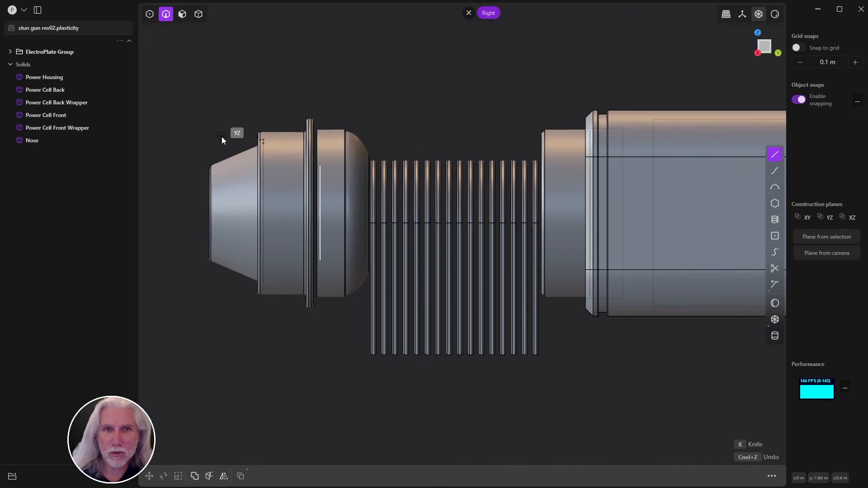
{"action": "left_click", "coordinate": [221, 136]}
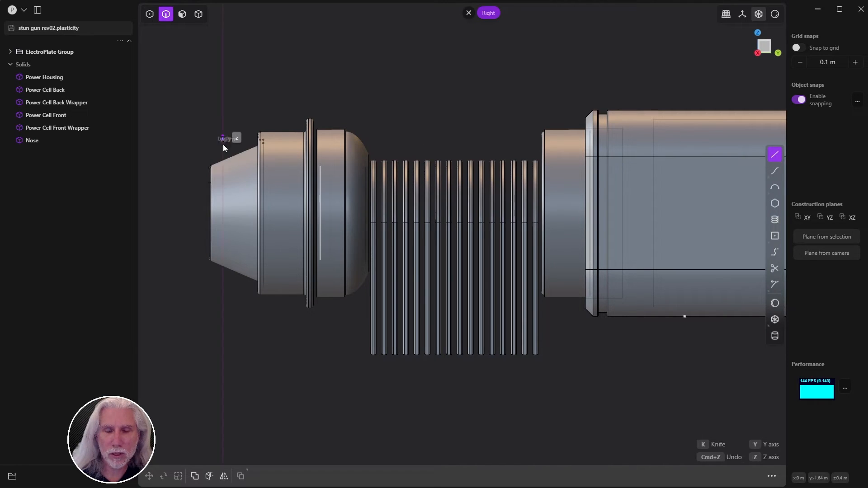
{"action": "left_click", "coordinate": [222, 305]}
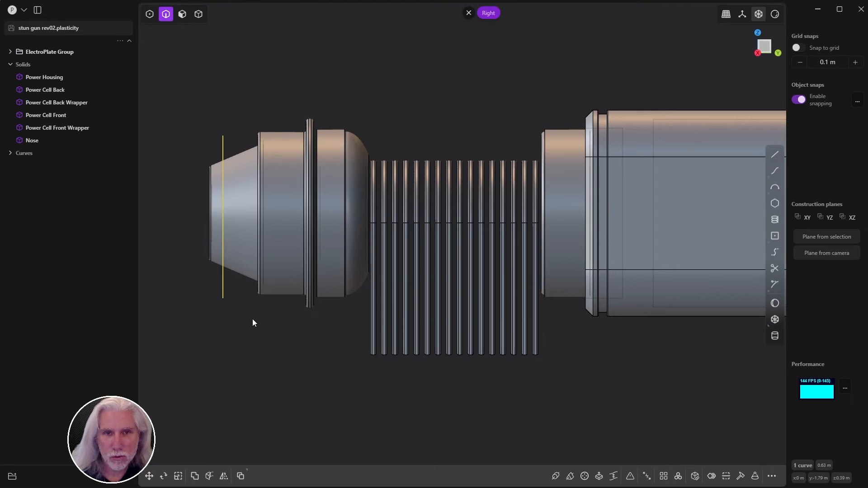
Duplicate the vertical line and move the copy about 0.04 m along Y toward the cylinder, then deselect it
{"action": "key", "text": "g"}
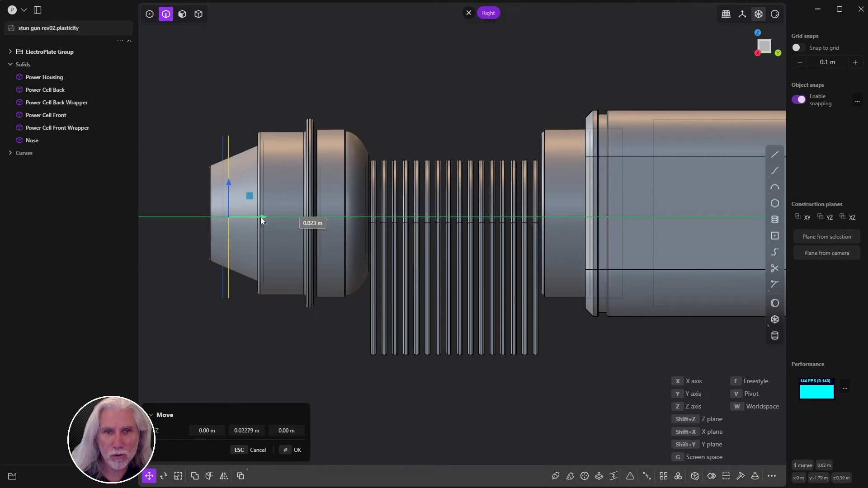
{"action": "left_click", "coordinate": [261, 220]}
{"action": "left_click", "coordinate": [199, 358]}
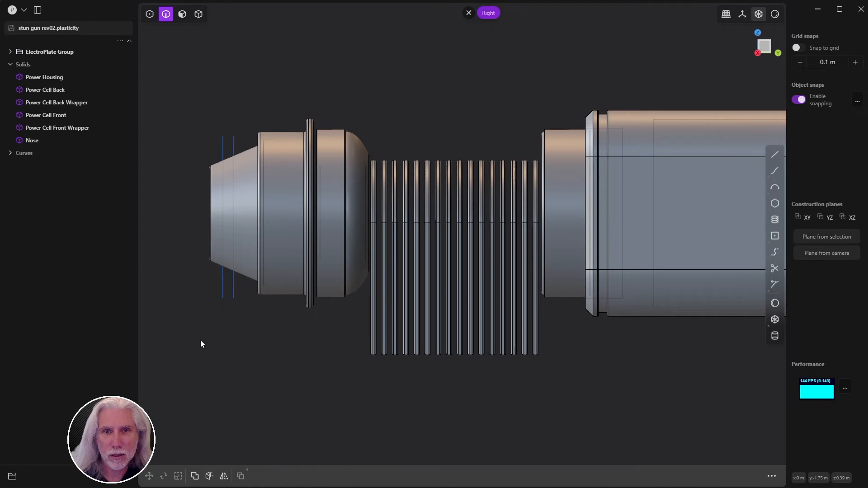
Move the copied line along Y closer to the first line to narrow the gap between them
{"action": "scroll", "coordinate": [246, 306], "scroll_direction": "up", "scroll_amount": 3}
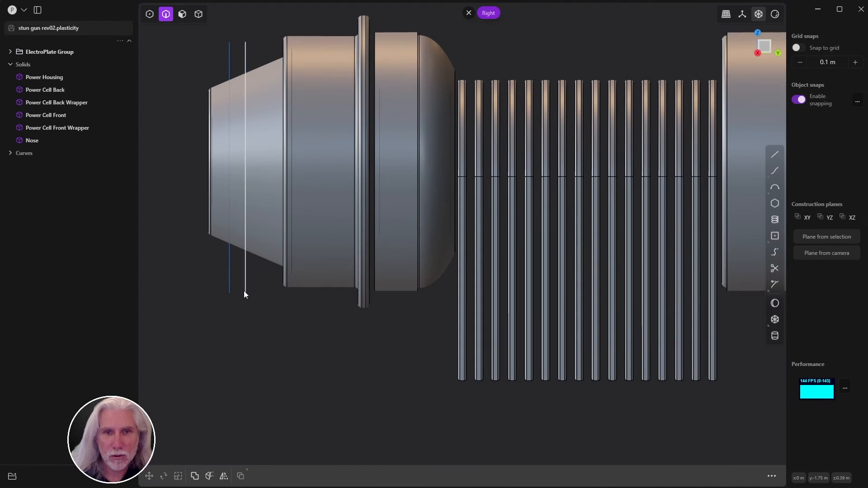
{"action": "left_click", "coordinate": [245, 291]}
{"action": "key", "text": "g"}
{"action": "left_click_drag", "start_coordinate": [271, 166], "coordinate": [263, 175]}
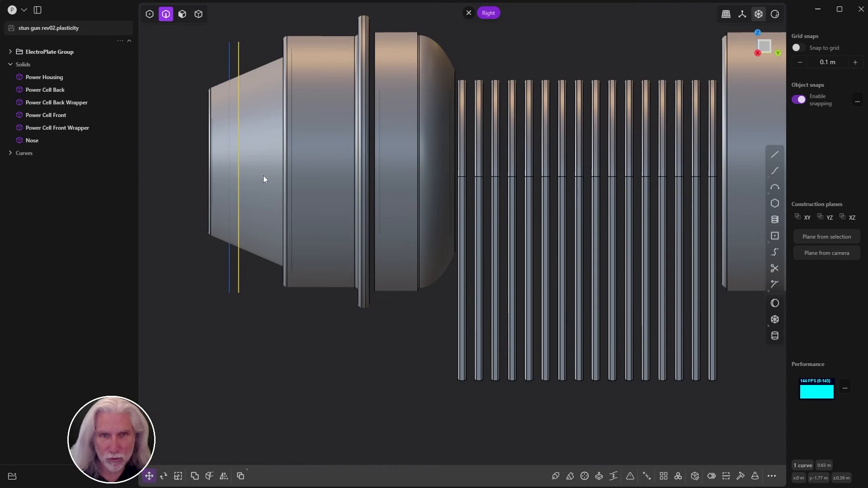
Shift the pair of lines slightly toward the cone's tip and place a duplicate pair farther back near the cylinder
{"action": "left_click", "coordinate": [229, 289]}
{"action": "key", "text": "g"}
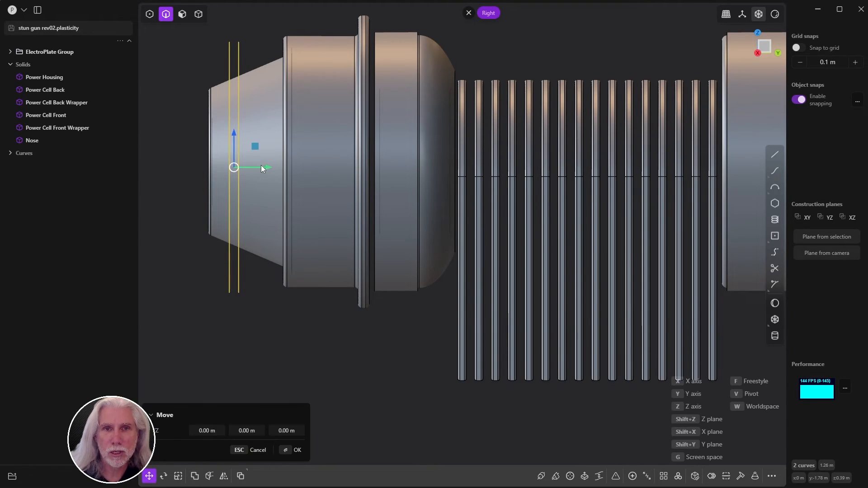
{"action": "left_click_drag", "start_coordinate": [261, 164], "coordinate": [291, 167]}
{"action": "key", "text": "g"}
{"action": "left_click", "coordinate": [254, 196]}
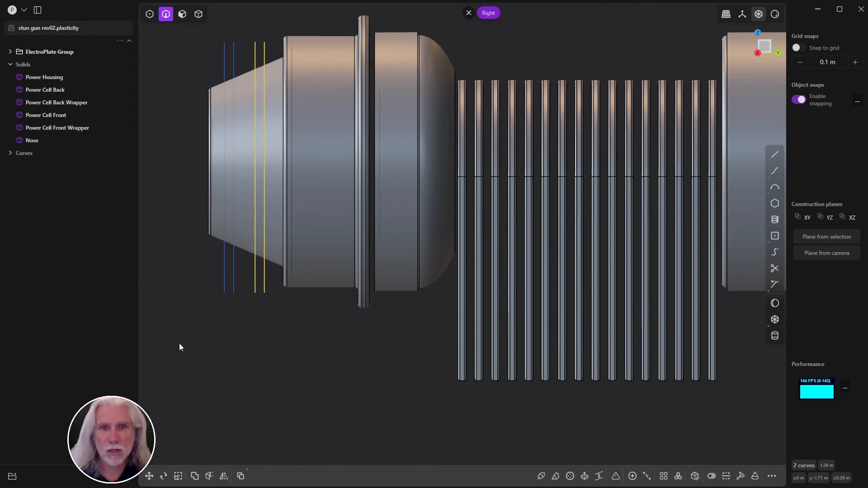
{"action": "left_click", "coordinate": [207, 355]}
Imprint all four vertical lines onto the Nose body using the Vector method along X with Bidirectional on
{"action": "middle_click_drag", "start_coordinate": [225, 321], "coordinate": [300, 330]}
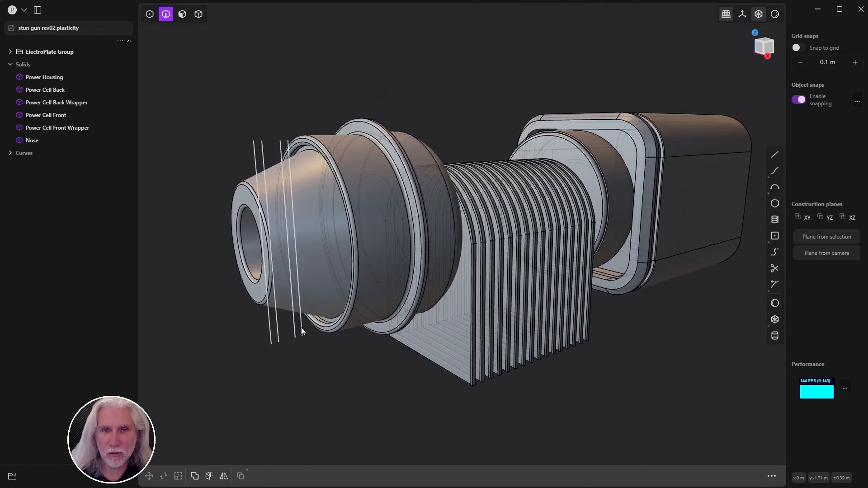
{"action": "left_click", "coordinate": [272, 340]}
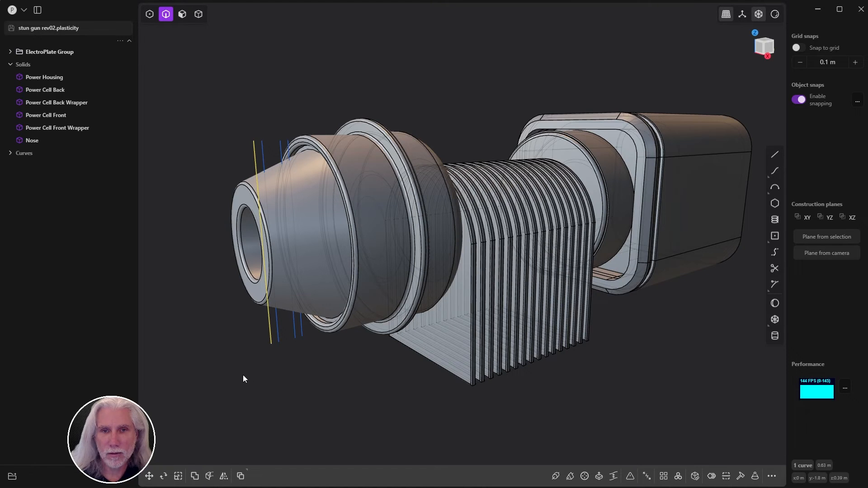
{"action": "left_click_drag", "start_coordinate": [232, 382], "coordinate": [310, 330]}
{"action": "left_click", "coordinate": [274, 342]}
{"action": "left_click", "coordinate": [278, 338]}
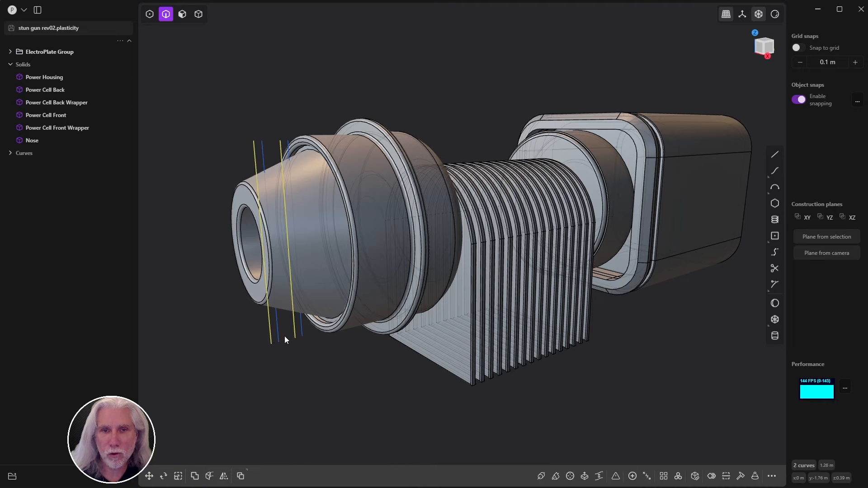
{"action": "left_click", "coordinate": [294, 336]}
{"action": "left_click", "coordinate": [301, 335]}
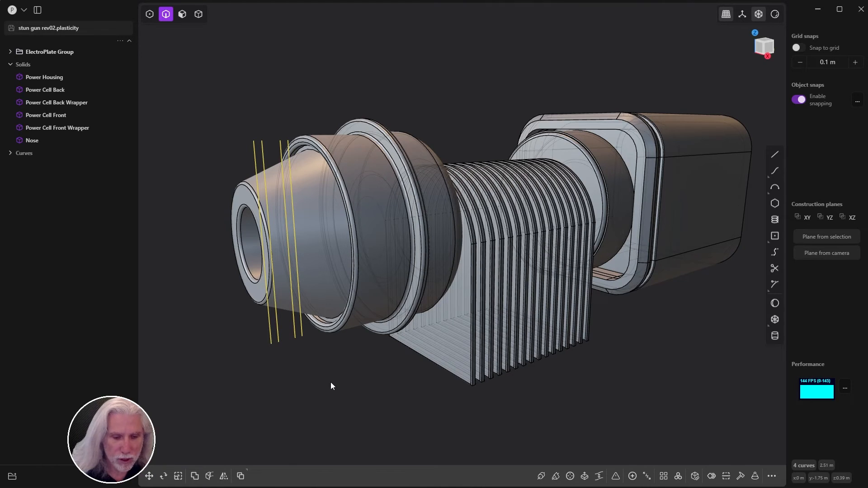
{"action": "key", "text": "i"}
{"action": "left_click", "coordinate": [332, 231]}
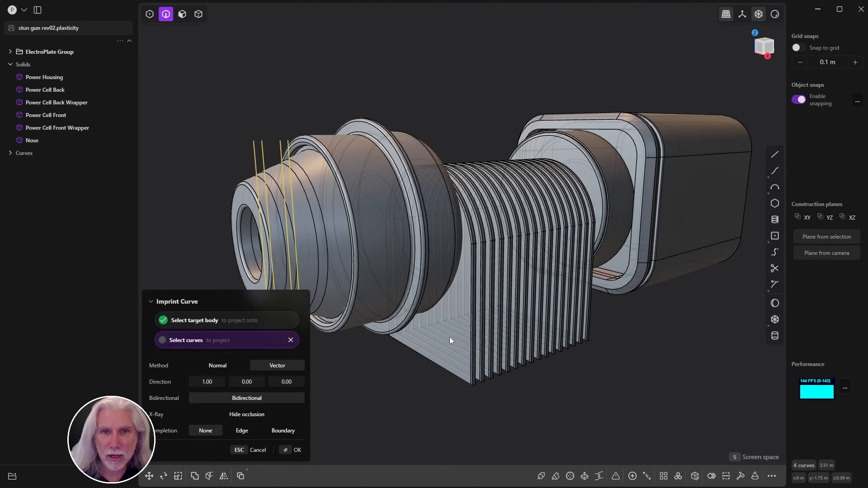
{"action": "middle_click_drag", "start_coordinate": [450, 338], "coordinate": [430, 348]}
{"action": "left_click", "coordinate": [290, 450]}
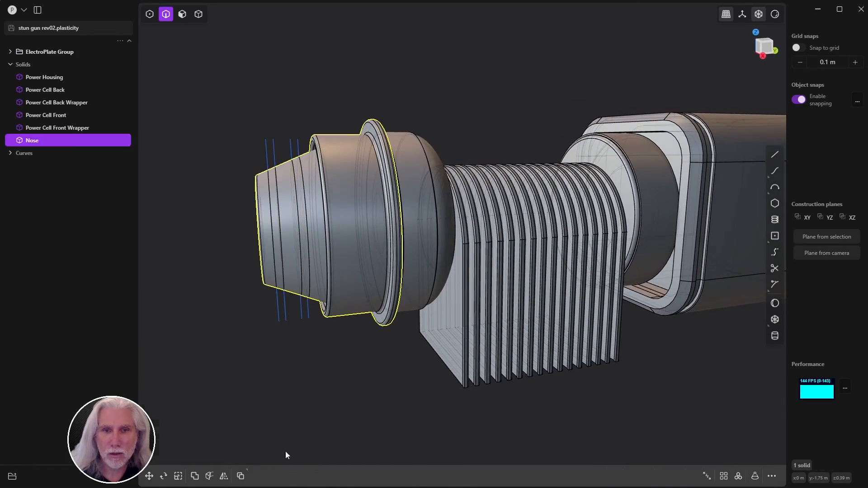
Delete the four construction curves Line.001 through Line.004
{"action": "left_click", "coordinate": [11, 154]}
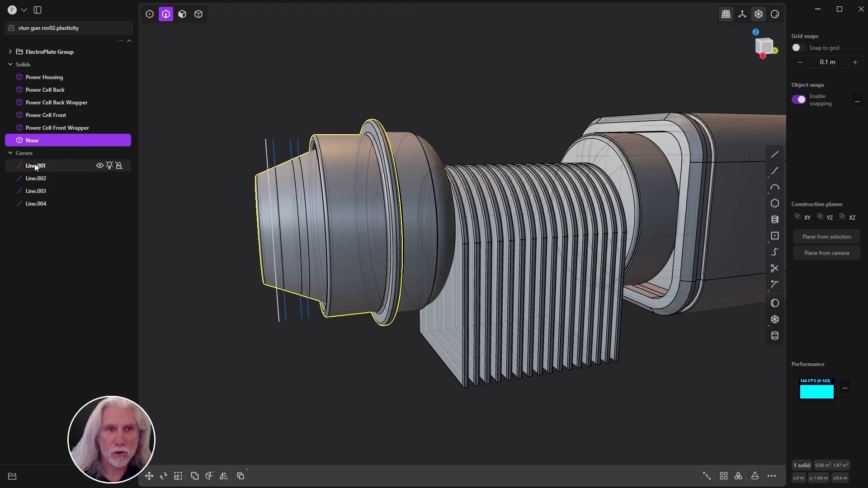
{"action": "left_click", "coordinate": [41, 166]}
{"action": "left_click", "coordinate": [44, 208], "text": "shift"}
{"action": "key", "text": "Delete"}
Offset the two narrow band faces on the Nose's tapered cone inward to form recessed grooves
{"action": "scroll", "coordinate": [286, 172], "scroll_direction": "up", "scroll_amount": 5}
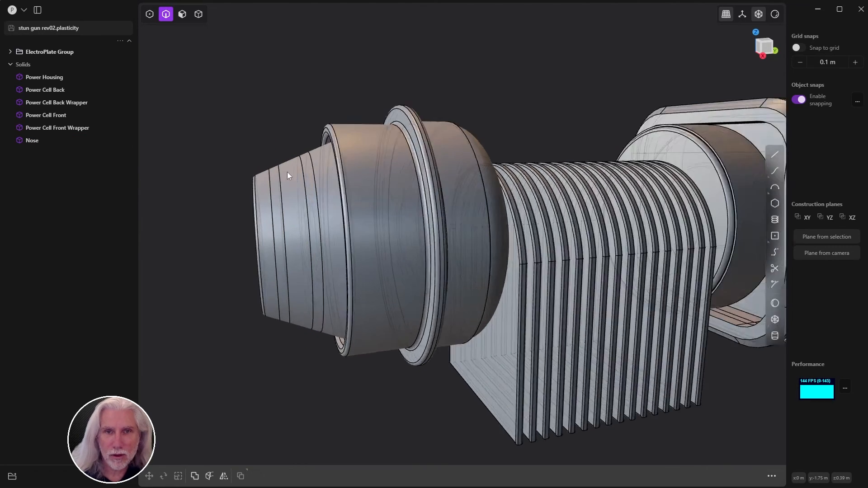
{"action": "left_click", "coordinate": [183, 14]}
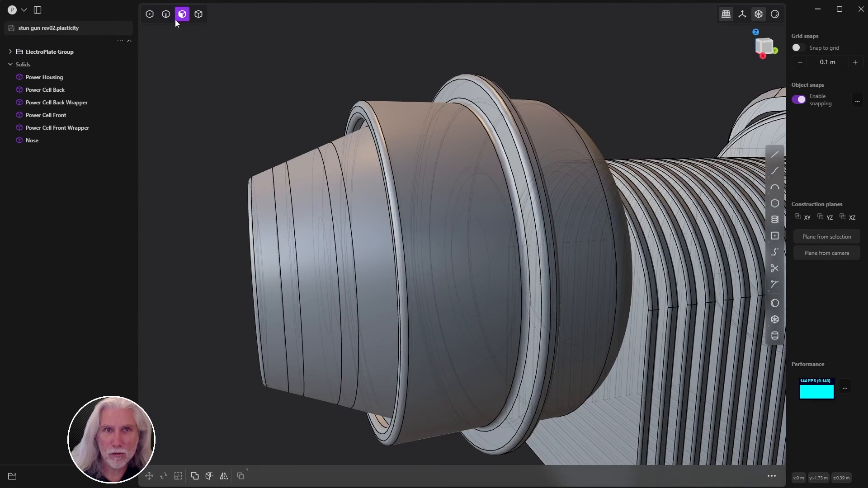
{"action": "left_click", "coordinate": [293, 253]}
{"action": "left_click", "coordinate": [345, 246], "text": "shift"}
{"action": "scroll", "coordinate": [397, 185], "scroll_direction": "down", "scroll_amount": 3}
{"action": "middle_click_drag", "start_coordinate": [362, 183], "coordinate": [314, 199], "text": "shift"}
{"action": "scroll", "coordinate": [316, 208], "scroll_direction": "up", "scroll_amount": 2}
{"action": "scroll", "coordinate": [319, 212], "scroll_direction": "up", "scroll_amount": 1}
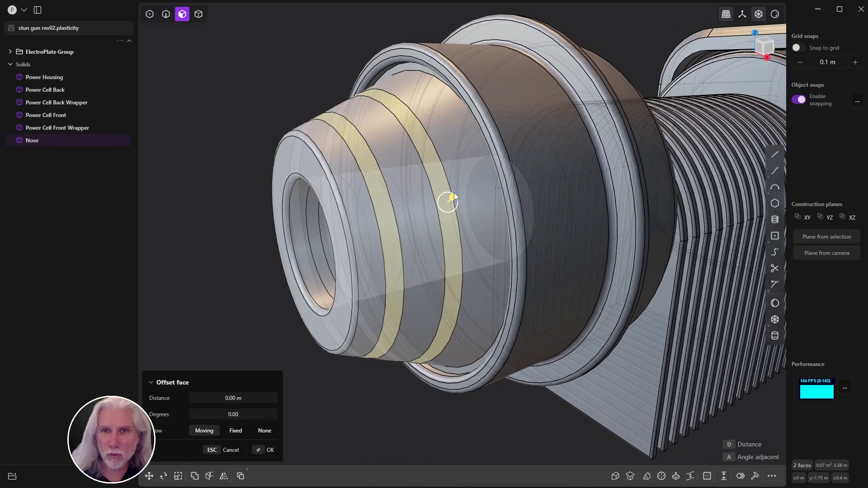
{"action": "left_click_drag", "start_coordinate": [453, 196], "coordinate": [452, 199]}
{"action": "mouse_move", "coordinate": [452, 199]}
{"action": "middle_mouse_down"}
{"action": "mouse_move", "coordinate": [431, 236]}
{"action": "mouse_move", "coordinate": [398, 216]}
{"action": "mouse_move", "coordinate": [394, 189]}
{"action": "mouse_move", "coordinate": [445, 189]}
{"action": "middle_mouse_up"}
{"action": "left_click_drag", "start_coordinate": [444, 188], "coordinate": [444, 193]}
{"action": "left_click", "coordinate": [269, 454]}
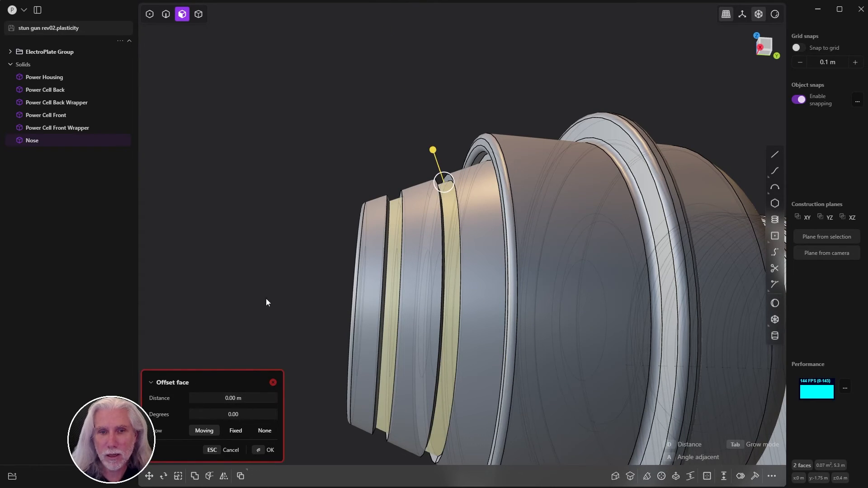
{"action": "left_click", "coordinate": [268, 355]}
Examine the grooved Nose from several angles and compare it with the gun reference image in the browser
{"action": "middle_click_drag", "start_coordinate": [248, 282], "coordinate": [253, 337]}
{"action": "scroll", "coordinate": [321, 330], "scroll_direction": "down", "scroll_amount": 3}
{"action": "scroll", "coordinate": [252, 337], "scroll_direction": "down", "scroll_amount": 5}
{"action": "middle_click_drag", "start_coordinate": [189, 354], "coordinate": [416, 299]}
{"action": "scroll", "coordinate": [355, 276], "scroll_direction": "up", "scroll_amount": 6}
{"action": "left_click", "coordinate": [423, 272]}
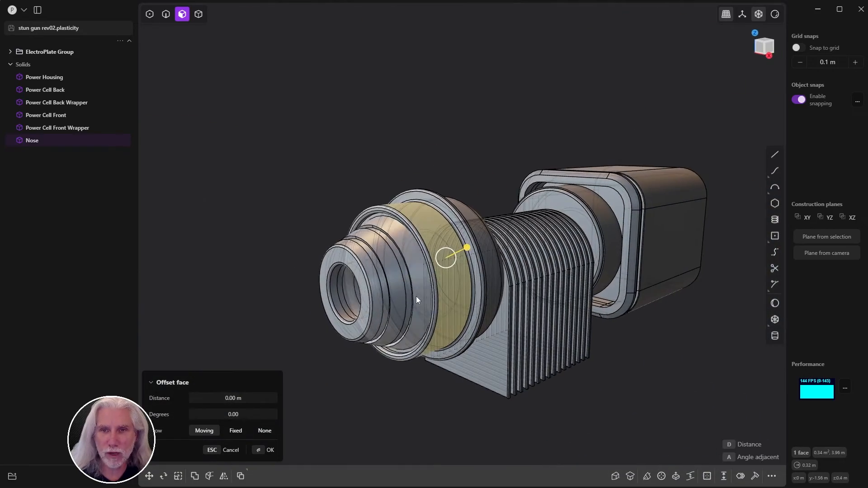
{"action": "key", "text": "Escape"}
{"action": "middle_click_drag", "start_coordinate": [406, 329], "coordinate": [353, 312], "text": "shift"}
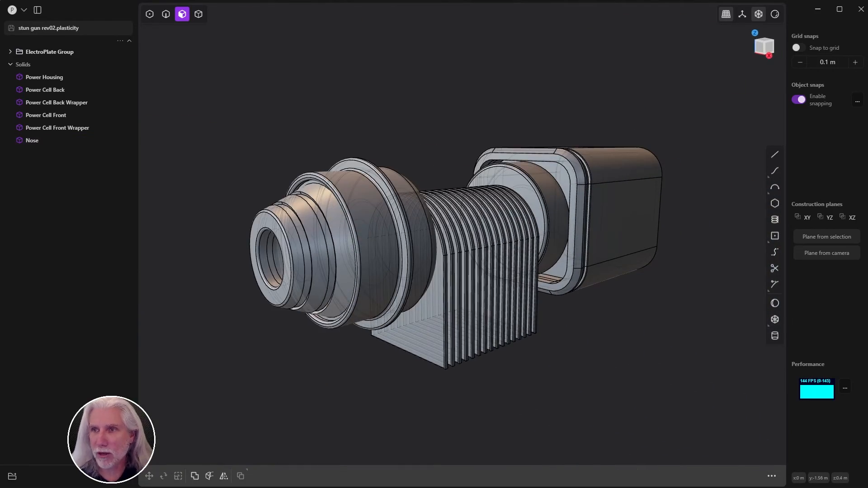
{"action": "key", "text": "alt+Tab"}
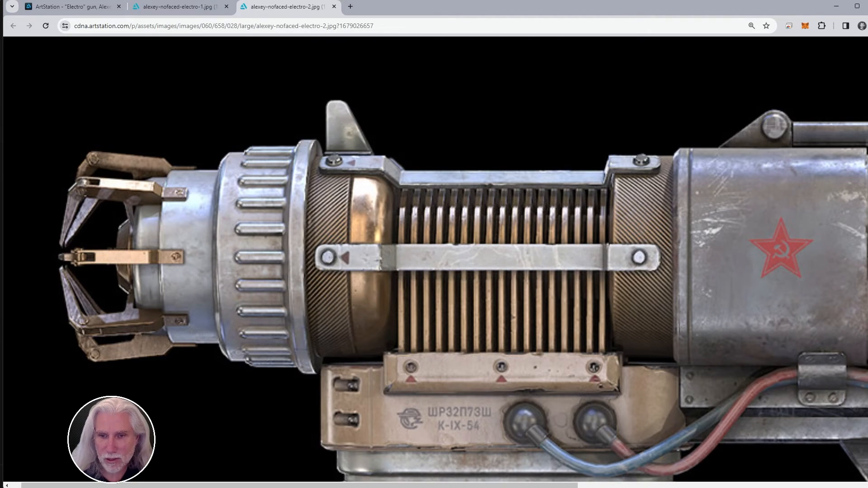
{"action": "key", "text": "alt+Tab"}
In the right view, draw a corner rectangle about 0.15 by 0.035 m straddling the upper edge of the Nose's wide cylinder
{"action": "middle_click_drag", "start_coordinate": [438, 430], "coordinate": [316, 346]}
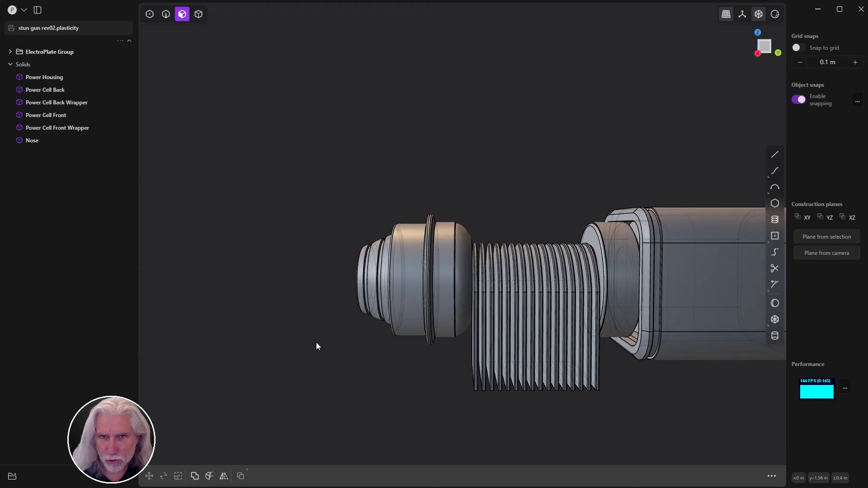
{"action": "key", "text": "KP_3"}
{"action": "scroll", "coordinate": [474, 164], "scroll_direction": "up", "scroll_amount": 3}
{"action": "middle_click_drag", "start_coordinate": [473, 165], "coordinate": [388, 156], "text": "shift"}
{"action": "scroll", "coordinate": [387, 160], "scroll_direction": "up", "scroll_amount": 4}
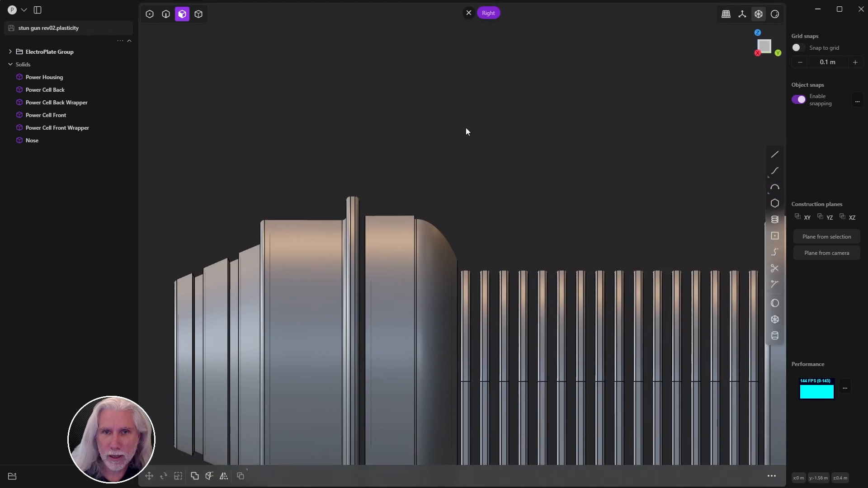
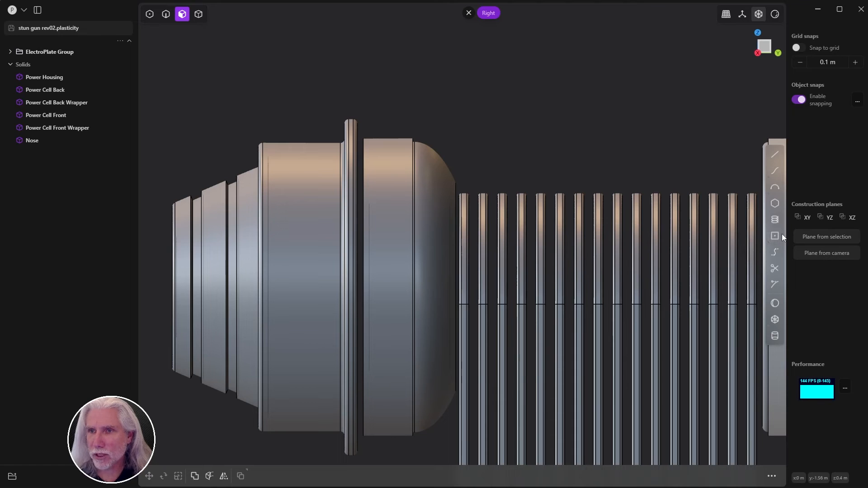
{"action": "mouse_move", "coordinate": [775, 235]}
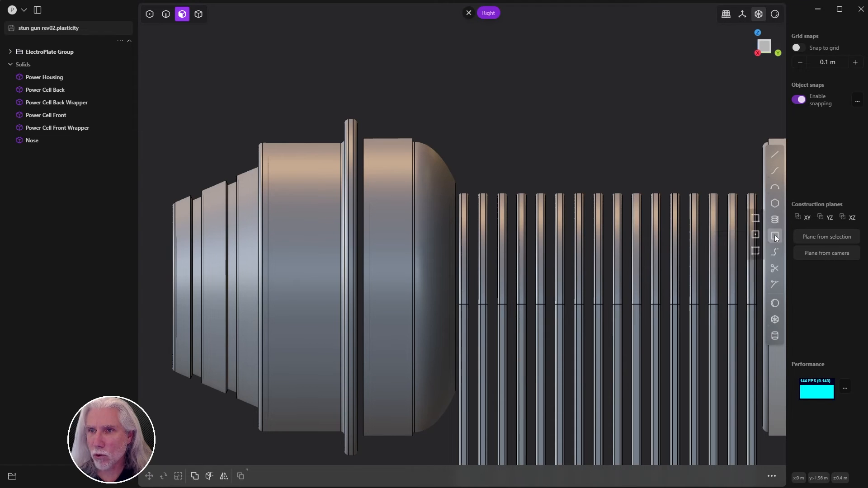
{"action": "left_click", "coordinate": [756, 218]}
{"action": "scroll", "coordinate": [286, 110], "scroll_direction": "up", "scroll_amount": 5}
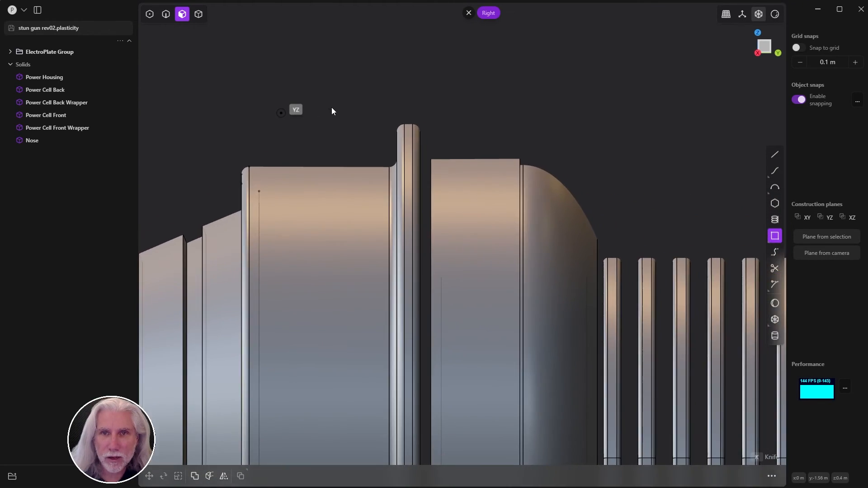
{"action": "left_click", "coordinate": [259, 151]}
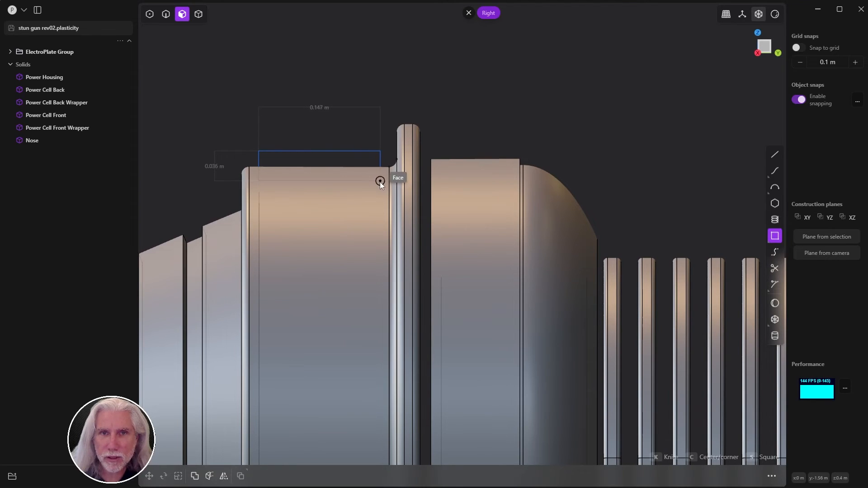
{"action": "left_click", "coordinate": [367, 109]}
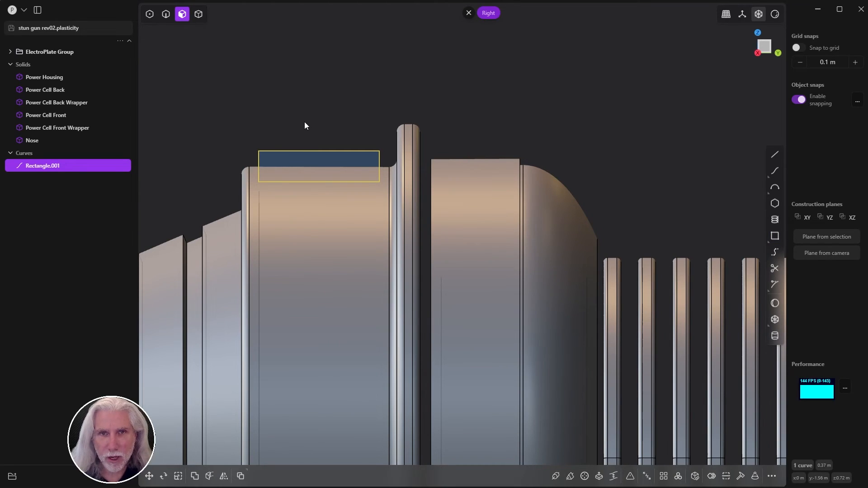
Move the rectangle's two rear vertices along Y so that end reaches into the Nose's raised flange
{"action": "key", "text": "1"}
{"action": "left_click_drag", "start_coordinate": [274, 145], "coordinate": [383, 223]}
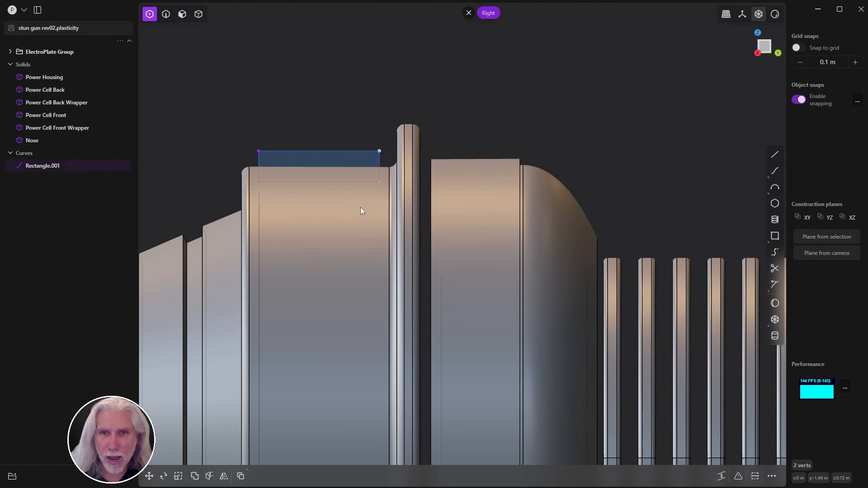
{"action": "key", "text": "g"}
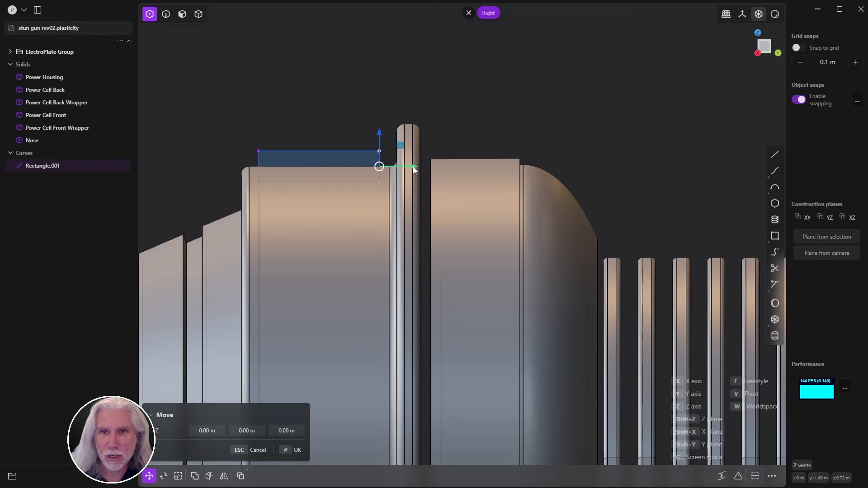
{"action": "left_click_drag", "start_coordinate": [413, 167], "coordinate": [440, 168]}
{"action": "key", "text": "Return"}
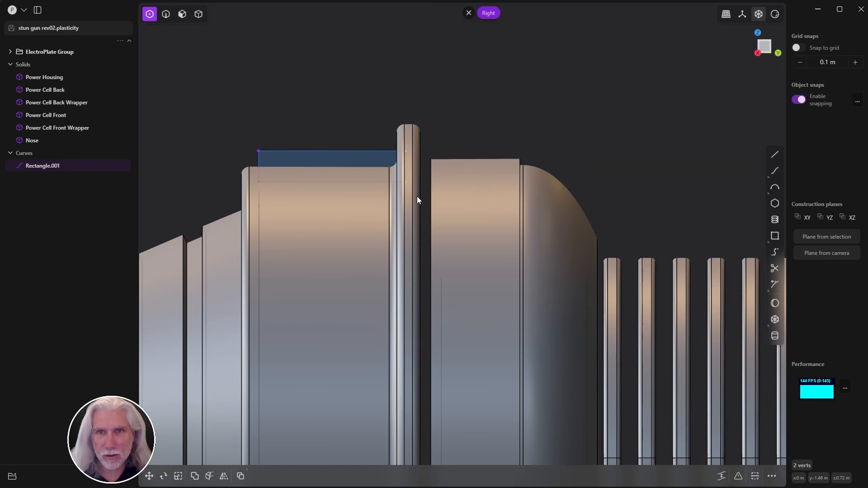
Fillet the rectangle's upper front corner with a large radius to give the rib profile a rounded nose
{"action": "left_click", "coordinate": [265, 149]}
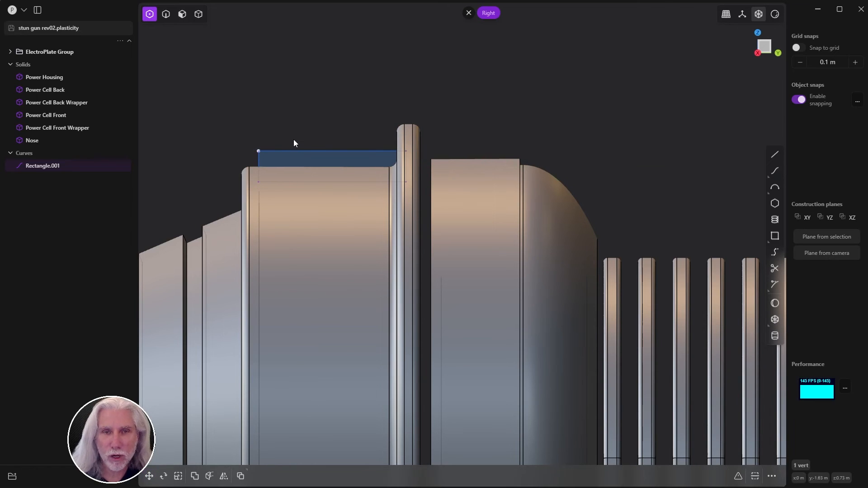
{"action": "key", "text": "f"}
{"action": "left_click_drag", "start_coordinate": [259, 151], "coordinate": [260, 133]}
{"action": "scroll", "coordinate": [296, 133], "scroll_direction": "up", "scroll_amount": 5}
{"action": "middle_click_drag", "start_coordinate": [299, 134], "coordinate": [416, 103], "text": "shift"}
{"action": "left_click_drag", "start_coordinate": [319, 128], "coordinate": [290, 115]}
{"action": "key", "text": "Return"}
{"action": "left_click", "coordinate": [348, 86]}
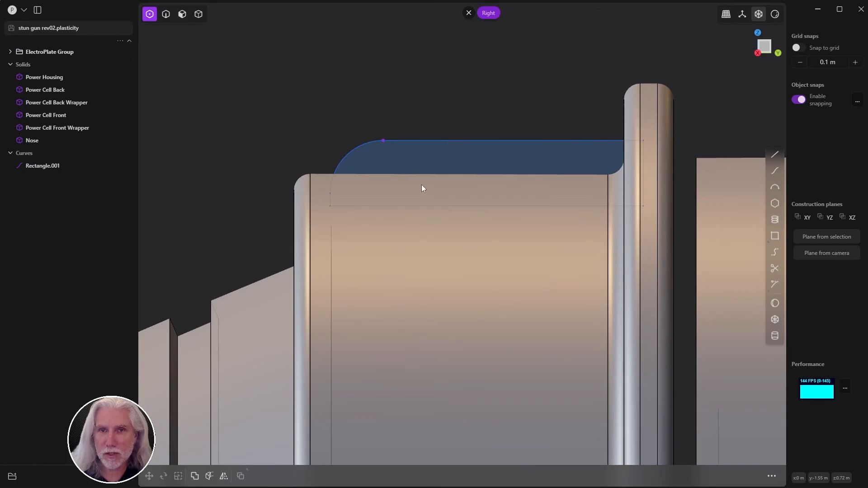
Extrude the rounded rectangle region symmetrically to both sides into a separate rib solid on the Nose's cylinder
{"action": "middle_click_drag", "start_coordinate": [306, 120], "coordinate": [558, 213]}
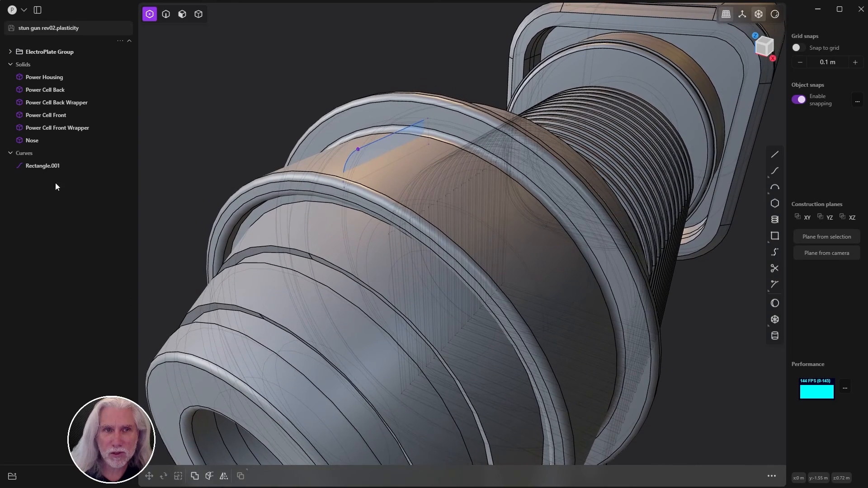
{"action": "left_click", "coordinate": [42, 166]}
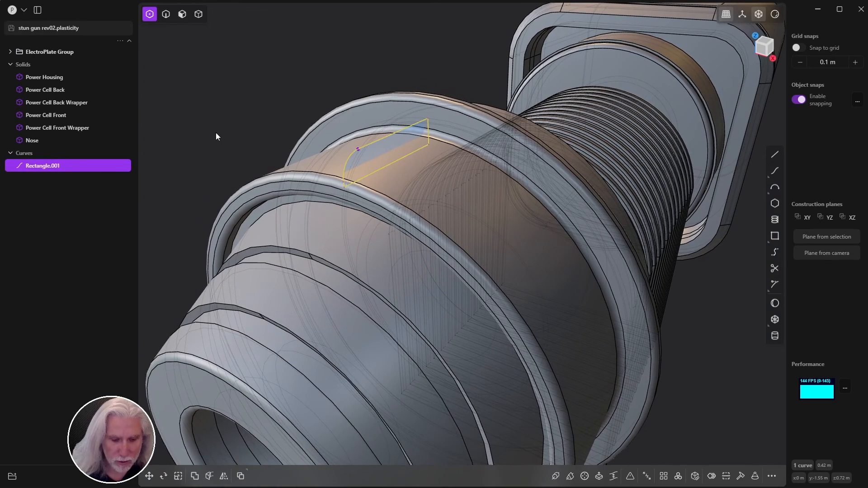
{"action": "key", "text": "f"}
{"action": "scroll", "coordinate": [444, 230], "scroll_direction": "down", "scroll_amount": 2}
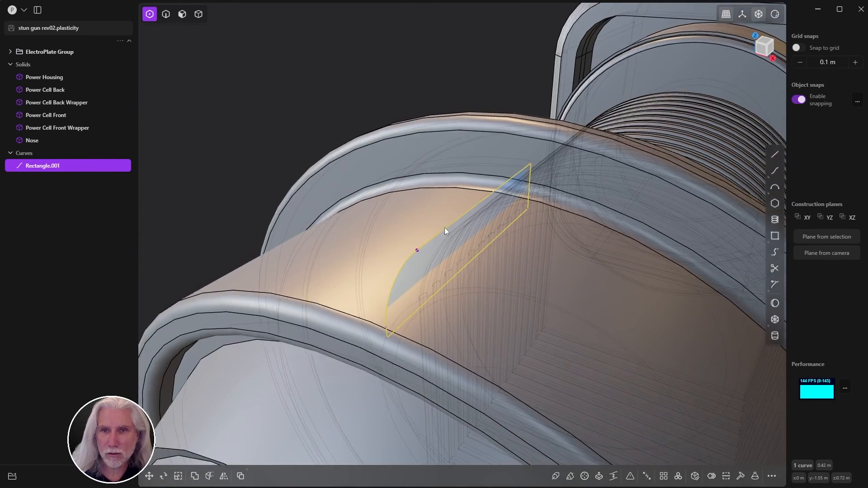
{"action": "middle_click_drag", "start_coordinate": [444, 230], "coordinate": [470, 211]}
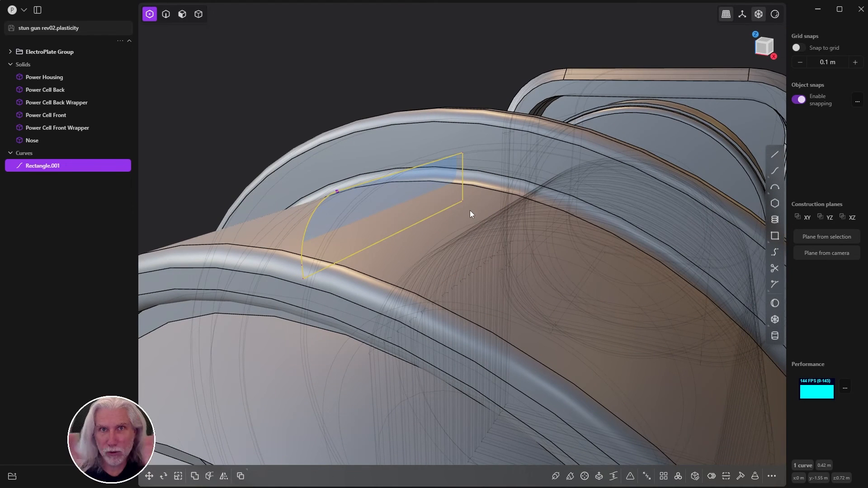
{"action": "key", "text": "3"}
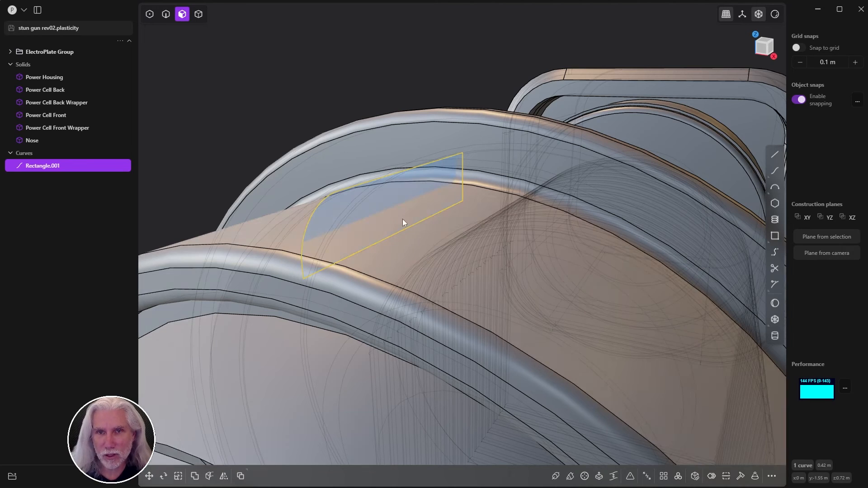
{"action": "key", "text": "e"}
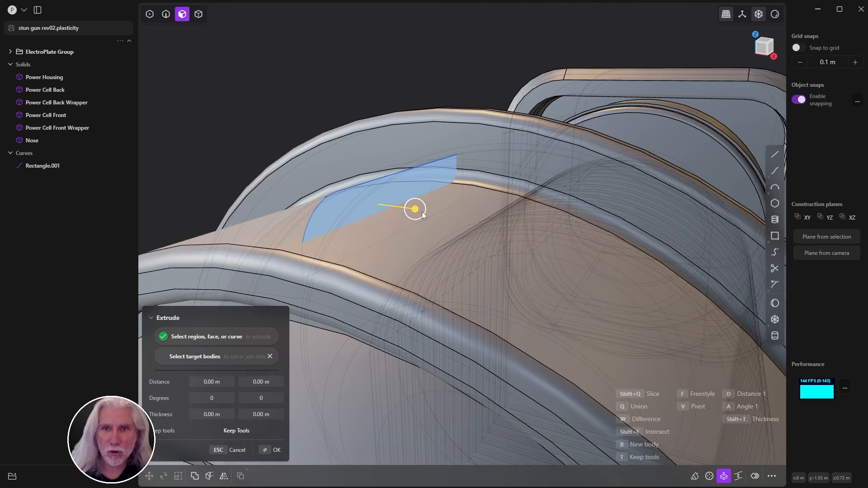
{"action": "left_click_drag", "start_coordinate": [415, 209], "coordinate": [446, 223]}
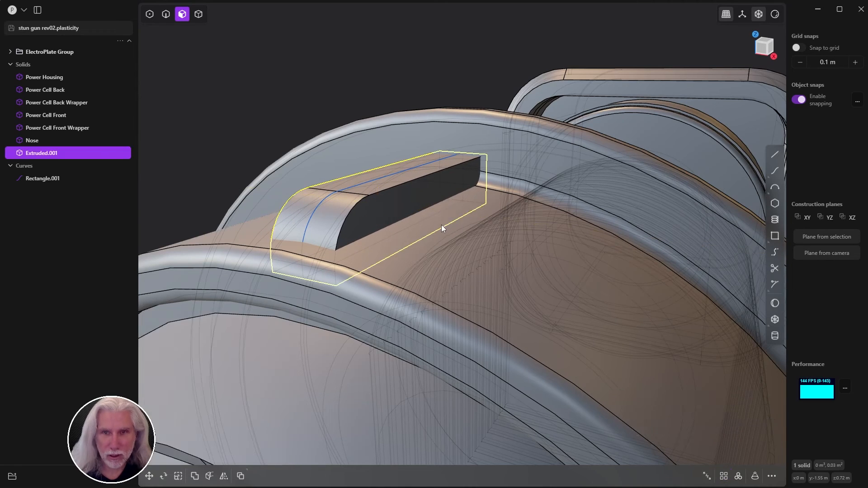
Delete the Rectangle.001 profile curve and isolate the extruded rib solid
{"action": "left_click", "coordinate": [52, 179]}
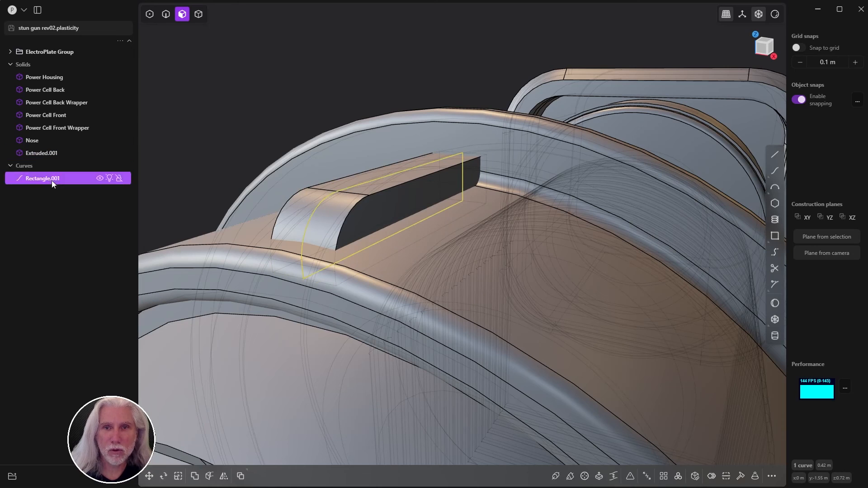
{"action": "key", "text": "Delete"}
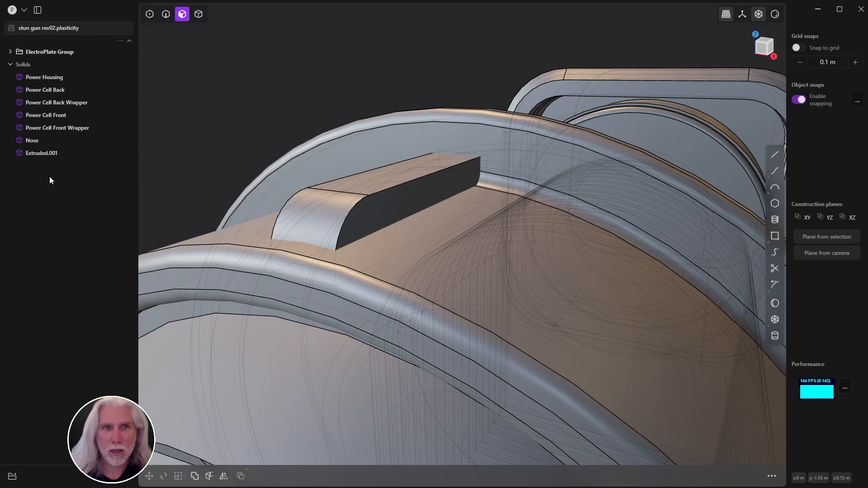
{"action": "left_click", "coordinate": [43, 153]}
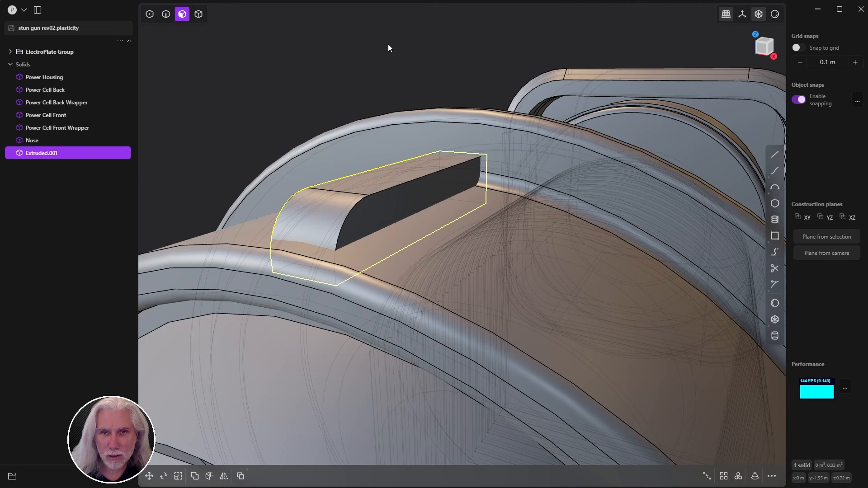
{"action": "key", "text": "slash"}
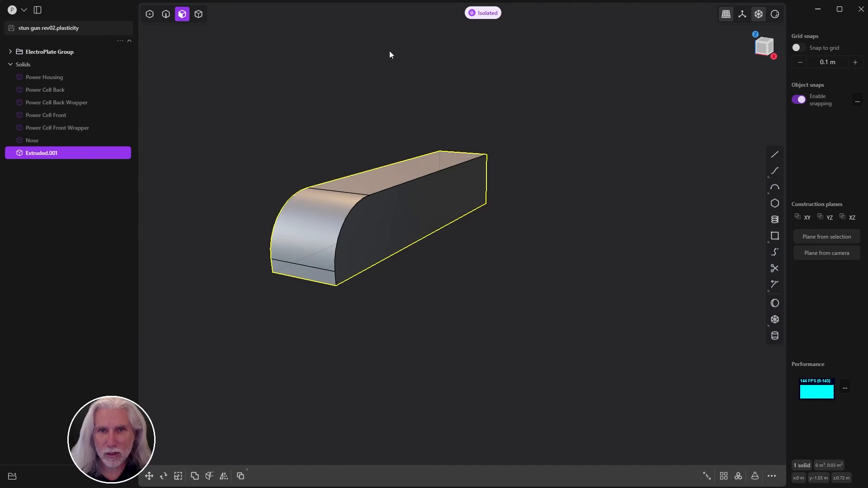
{"action": "middle_click_drag", "start_coordinate": [468, 183], "coordinate": [429, 178]}
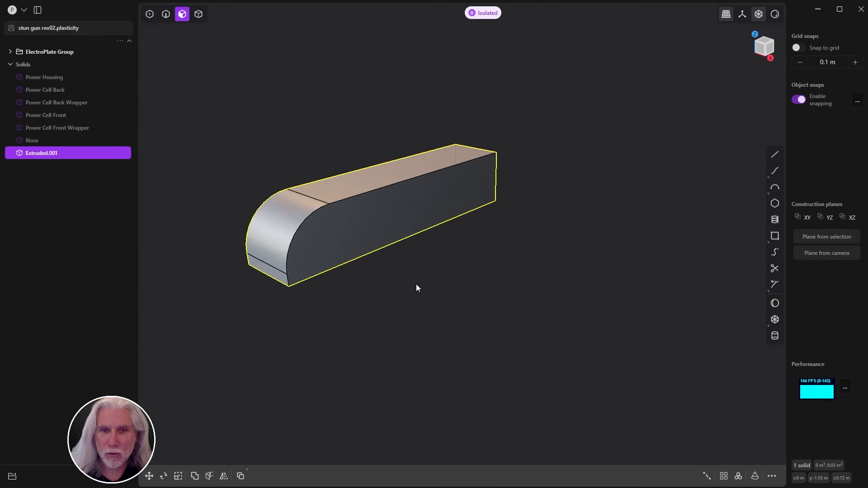
Chamfer the rib's long upper edges and curved front edges on both sides by 0.01063 m
{"action": "key", "text": "2"}
{"action": "left_click", "coordinate": [388, 186]}
{"action": "key", "text": "f"}
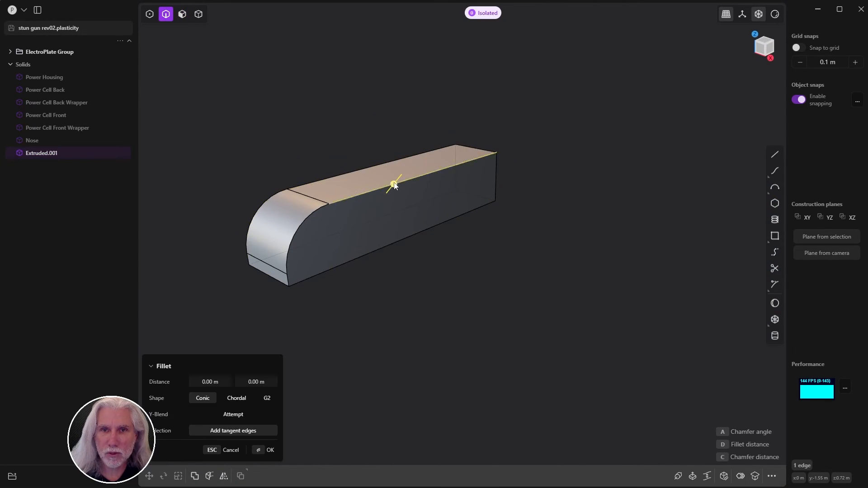
{"action": "left_click", "coordinate": [311, 221]}
{"action": "left_click", "coordinate": [289, 279]}
{"action": "middle_click_drag", "start_coordinate": [258, 315], "coordinate": [603, 285]}
{"action": "left_click", "coordinate": [411, 178]}
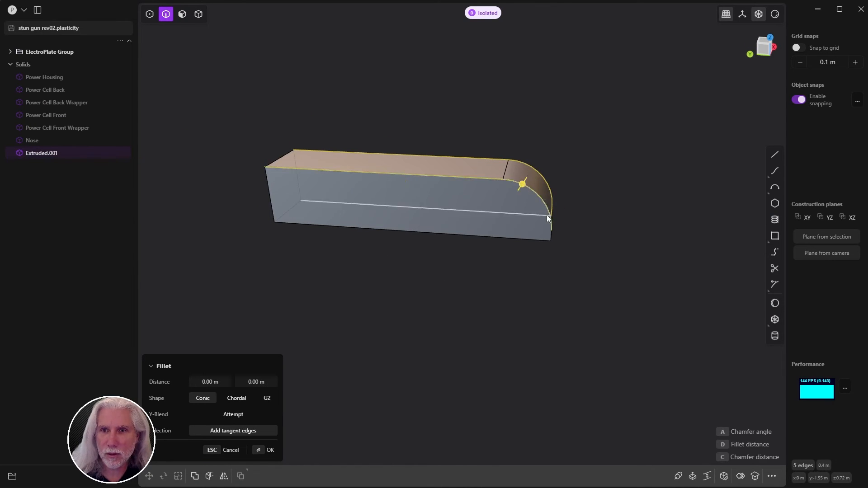
{"action": "middle_click_drag", "start_coordinate": [547, 215], "coordinate": [553, 250]}
{"action": "left_click", "coordinate": [528, 204]}
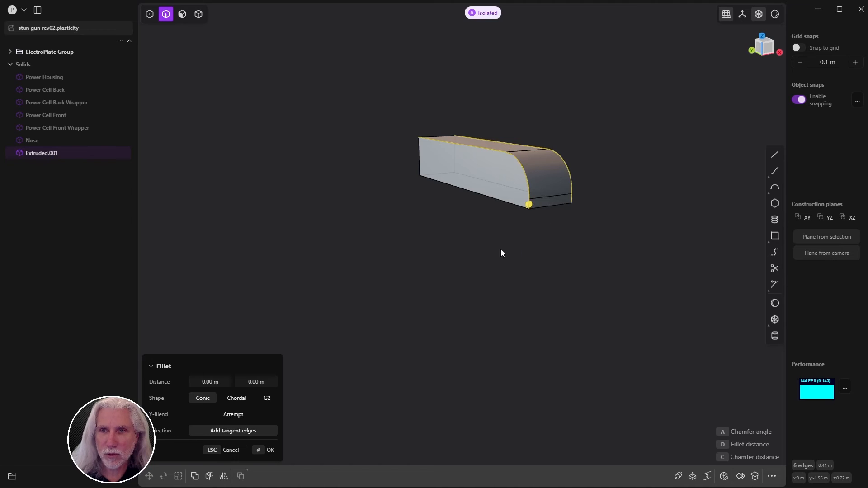
{"action": "middle_click_drag", "start_coordinate": [500, 253], "coordinate": [514, 305]}
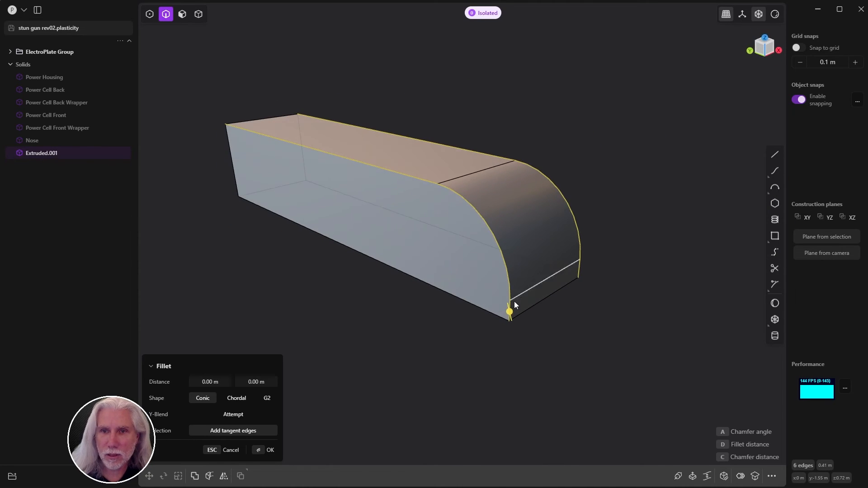
{"action": "mouse_move", "coordinate": [514, 304]}
{"action": "left_mouse_down"}
{"action": "mouse_move", "coordinate": [532, 302]}
{"action": "mouse_move", "coordinate": [515, 293]}
{"action": "mouse_move", "coordinate": [488, 335]}
{"action": "mouse_move", "coordinate": [506, 299]}
{"action": "left_mouse_up"}
{"action": "middle_click_drag", "start_coordinate": [457, 332], "coordinate": [379, 325]}
{"action": "middle_click_drag", "start_coordinate": [543, 252], "coordinate": [481, 262]}
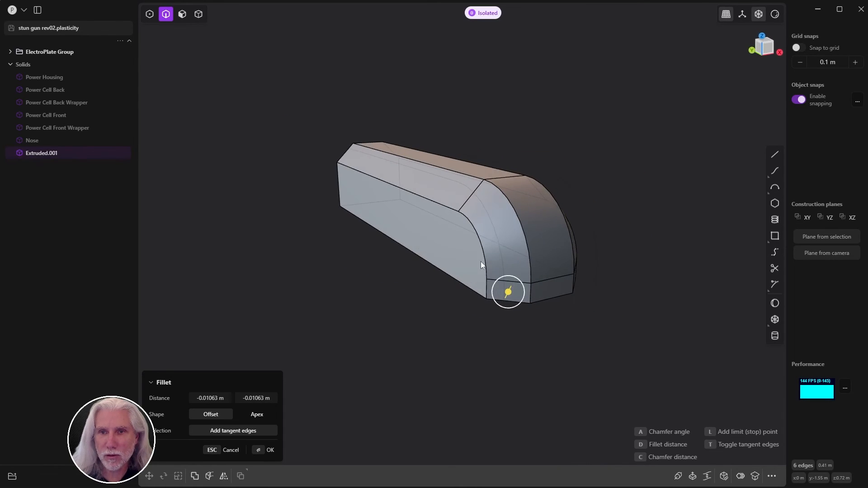
{"action": "left_click", "coordinate": [267, 449]}
{"action": "left_click", "coordinate": [375, 289]}
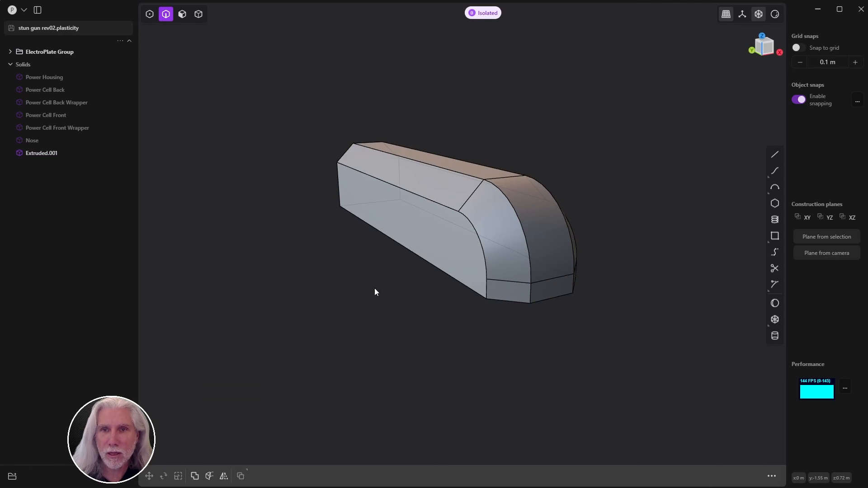
Exit isolation to inspect how the chamfered rib sits on the Nose, and isolate the rib again
{"action": "middle_click_drag", "start_coordinate": [374, 289], "coordinate": [206, 178]}
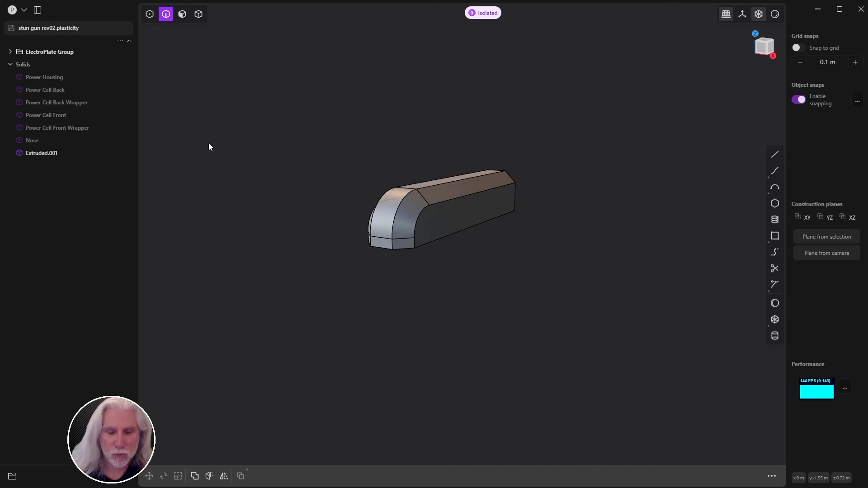
{"action": "key", "text": "slash"}
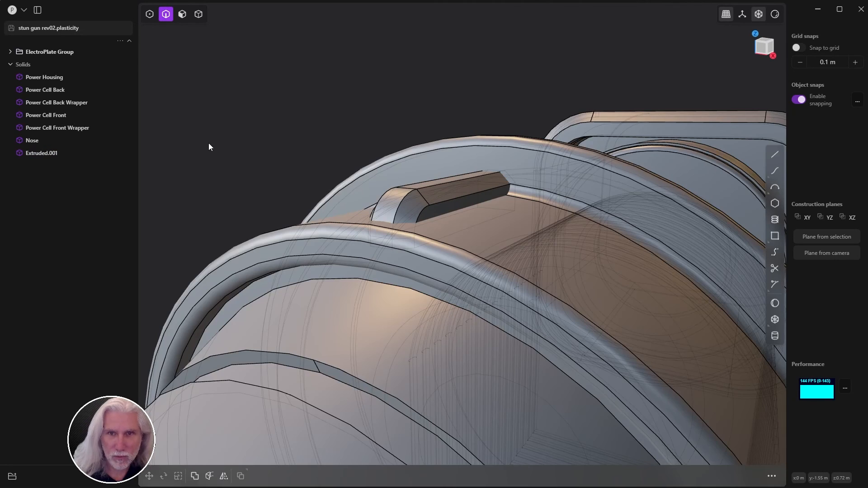
{"action": "scroll", "coordinate": [463, 141], "scroll_direction": "down", "scroll_amount": 5}
{"action": "middle_click_drag", "start_coordinate": [449, 163], "coordinate": [406, 174]}
{"action": "middle_click_drag", "start_coordinate": [522, 151], "coordinate": [634, 154], "text": "ctrl"}
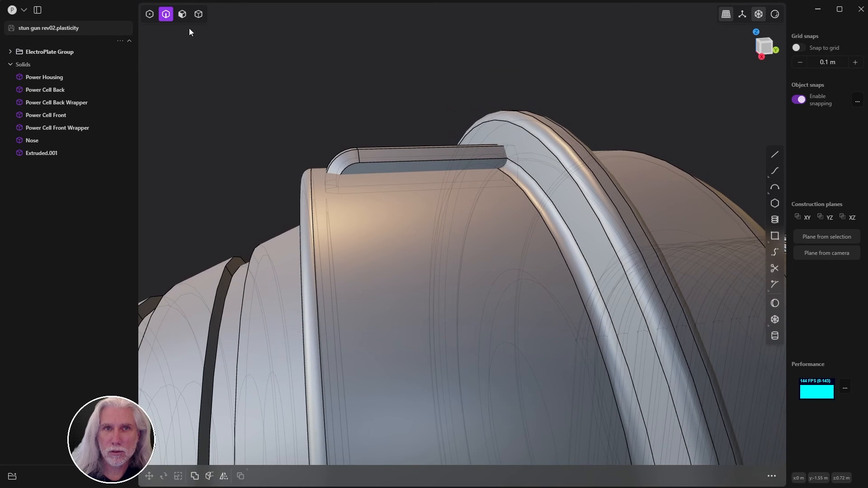
{"action": "middle_click_drag", "start_coordinate": [478, 132], "coordinate": [556, 128]}
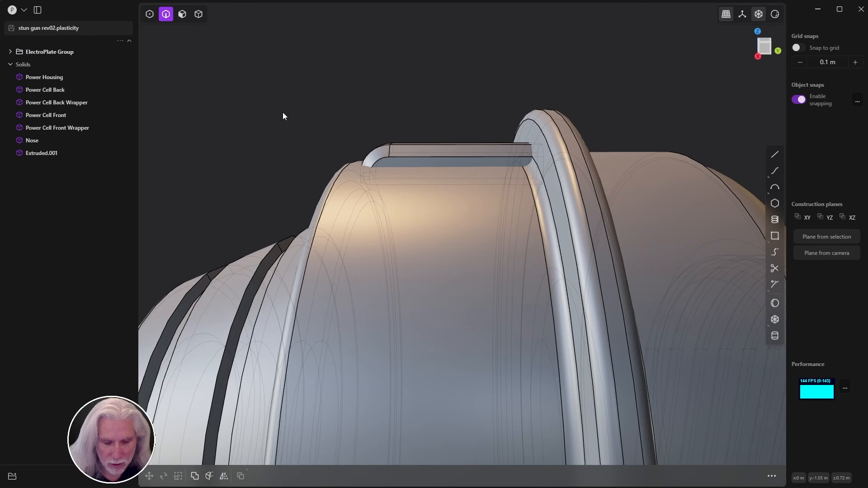
{"action": "left_click", "coordinate": [39, 152]}
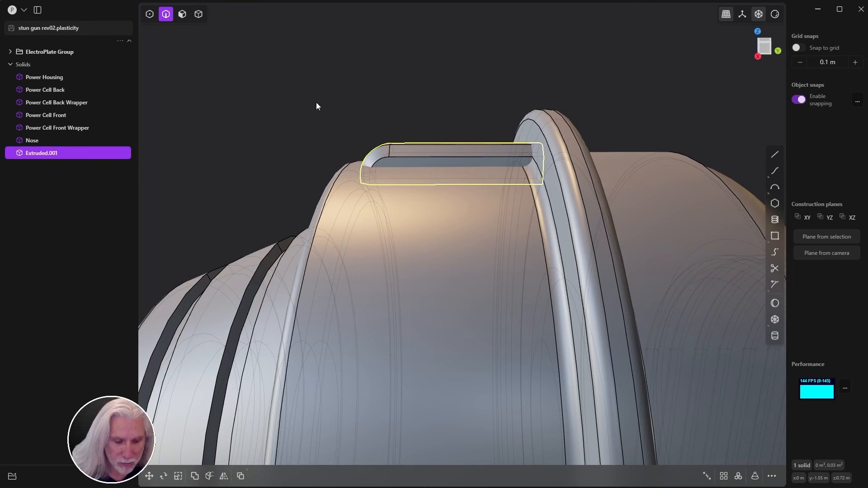
{"action": "key", "text": "slash"}
{"action": "middle_click_drag", "start_coordinate": [517, 192], "coordinate": [484, 154]}
{"action": "left_click_drag", "start_coordinate": [484, 154], "coordinate": [392, 221]}
{"action": "key", "text": "f"}
{"action": "key", "text": "Escape"}
{"action": "middle_click_drag", "start_coordinate": [450, 204], "coordinate": [492, 177]}
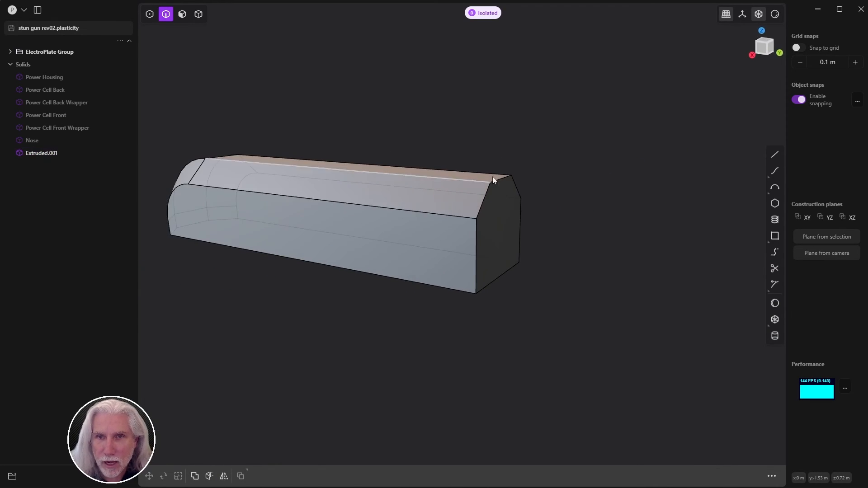
{"action": "left_click_drag", "start_coordinate": [588, 134], "coordinate": [442, 235]}
{"action": "key", "text": "f"}
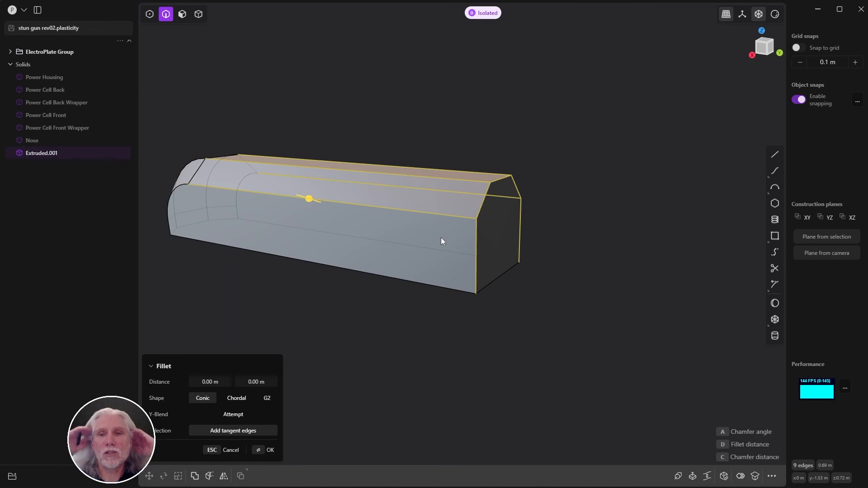
{"action": "key", "text": "Escape"}
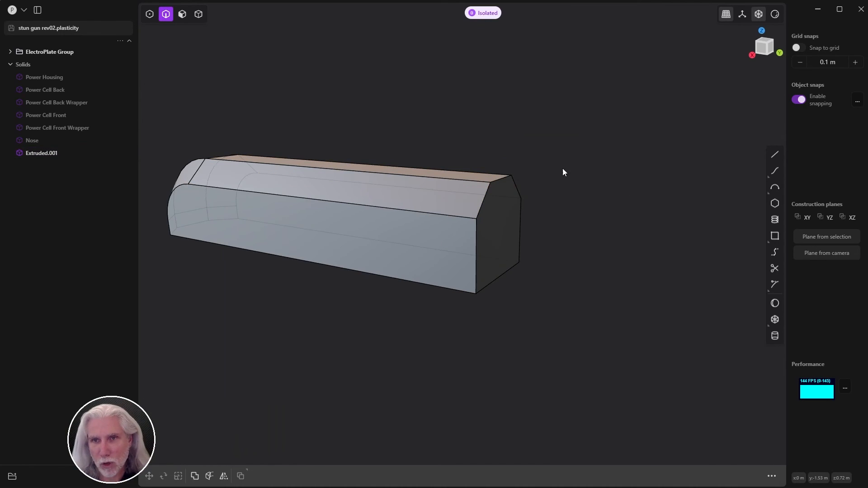
{"action": "left_click_drag", "start_coordinate": [593, 140], "coordinate": [448, 243]}
{"action": "key", "text": "f"}
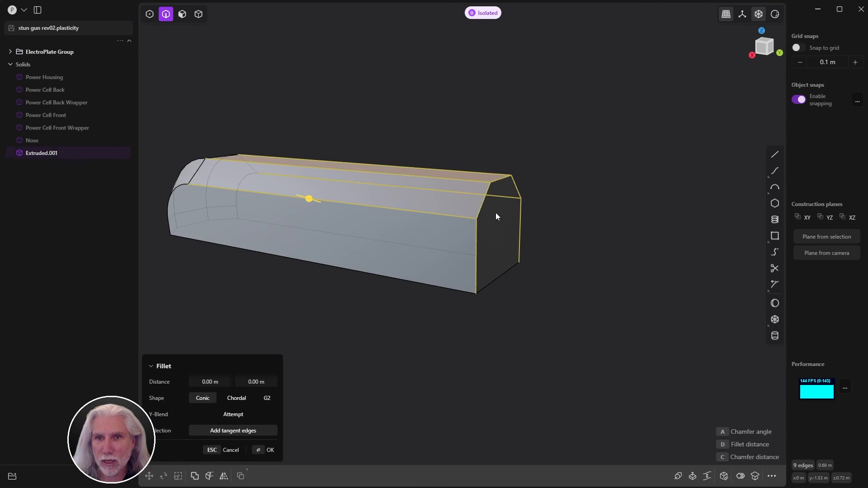
{"action": "key", "text": "Escape"}
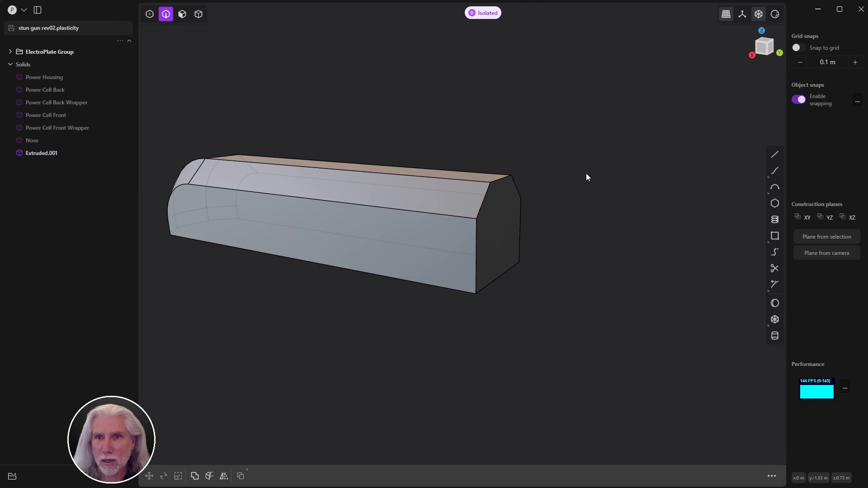
{"action": "left_click_drag", "start_coordinate": [602, 147], "coordinate": [447, 242]}
{"action": "key", "text": "f"}
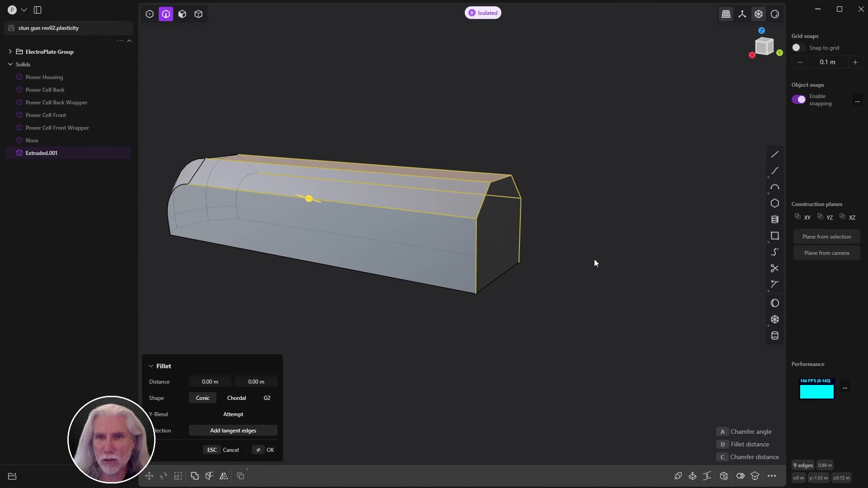
{"action": "left_click", "coordinate": [605, 237]}
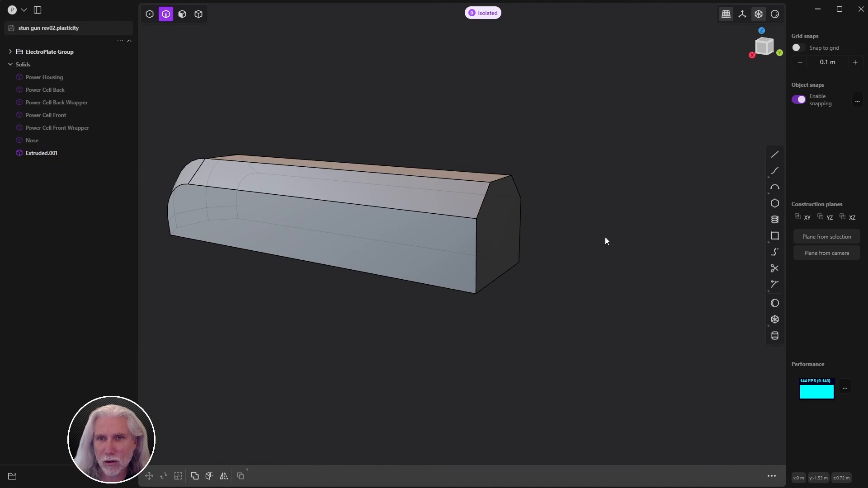
Raise the three upper edges of the rib's rear end by 0.01639 m along Z and exit isolation
{"action": "left_click", "coordinate": [482, 207]}
{"action": "left_click", "coordinate": [501, 179], "text": "shift"}
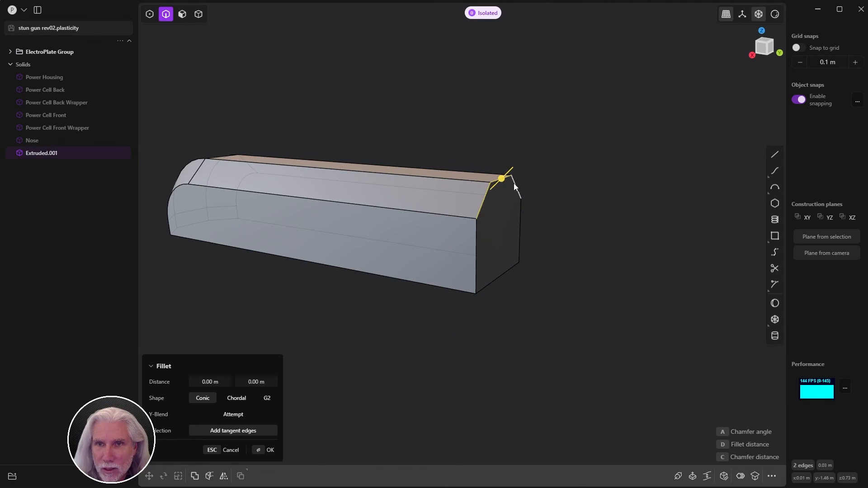
{"action": "left_click", "coordinate": [514, 184], "text": "shift"}
{"action": "mouse_move", "coordinate": [564, 181]}
{"action": "middle_mouse_down"}
{"action": "mouse_move", "coordinate": [598, 185]}
{"action": "mouse_move", "coordinate": [565, 187]}
{"action": "middle_mouse_up"}
{"action": "key", "text": "g"}
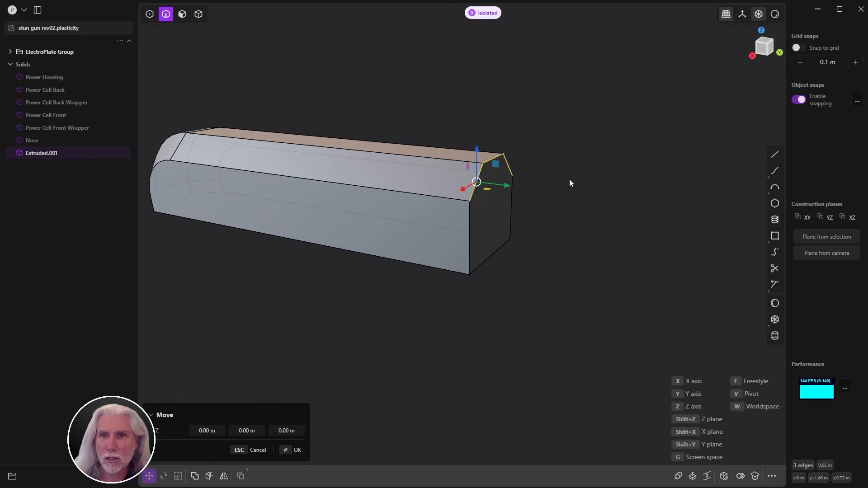
{"action": "left_click_drag", "start_coordinate": [478, 148], "coordinate": [472, 120]}
{"action": "middle_click_drag", "start_coordinate": [415, 260], "coordinate": [458, 222]}
{"action": "left_click_drag", "start_coordinate": [488, 141], "coordinate": [487, 134]}
{"action": "middle_click_drag", "start_coordinate": [394, 184], "coordinate": [409, 190]}
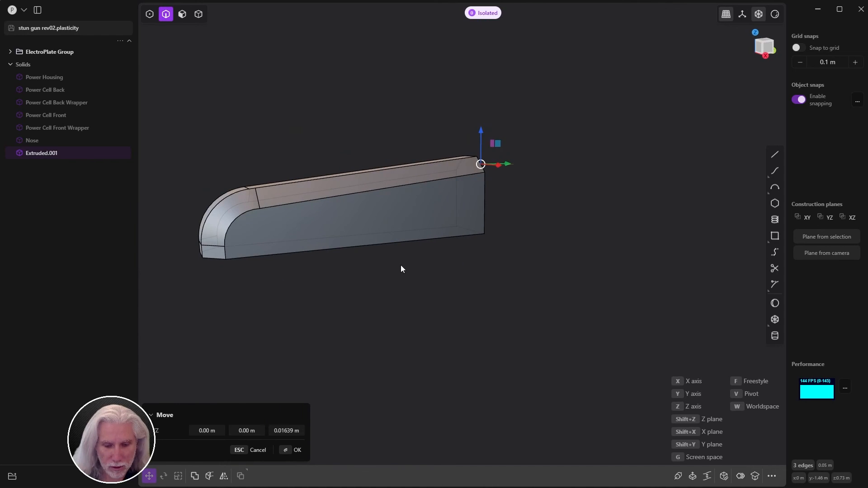
{"action": "key", "text": "Return"}
{"action": "left_click", "coordinate": [369, 354]}
{"action": "middle_click_drag", "start_coordinate": [369, 354], "coordinate": [509, 262]}
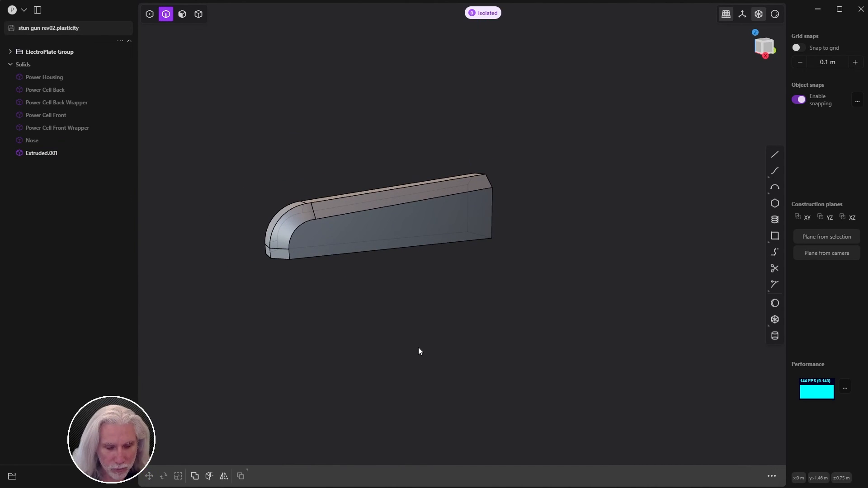
{"action": "key", "text": "/"}
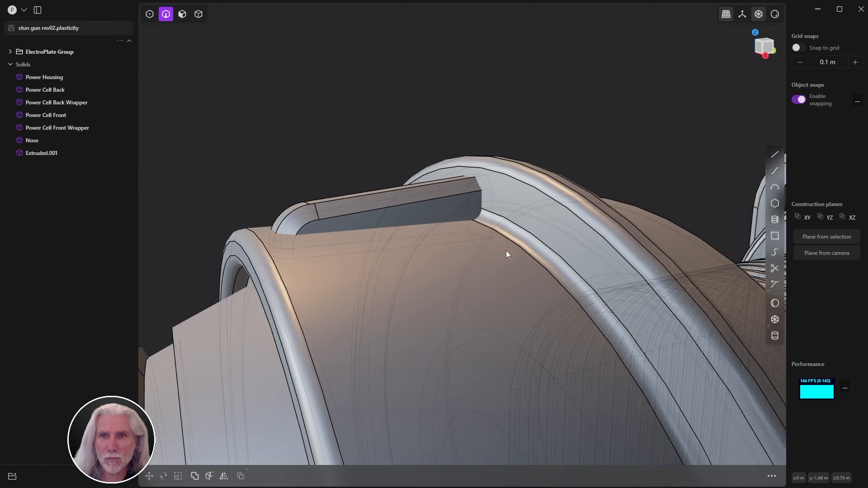
{"action": "middle_click_drag", "start_coordinate": [506, 251], "coordinate": [427, 267]}
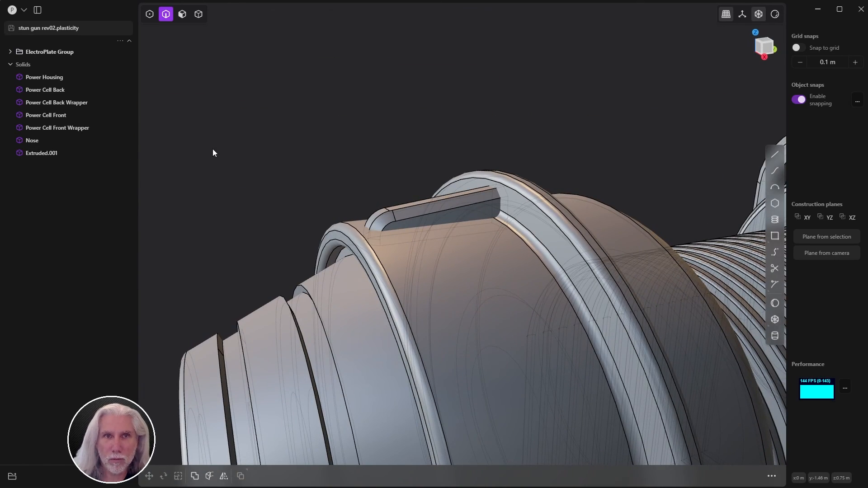
Create a 360-degree radial array of 12 ribs around the Nose's central axis
{"action": "key", "text": "4"}
{"action": "left_click", "coordinate": [35, 155]}
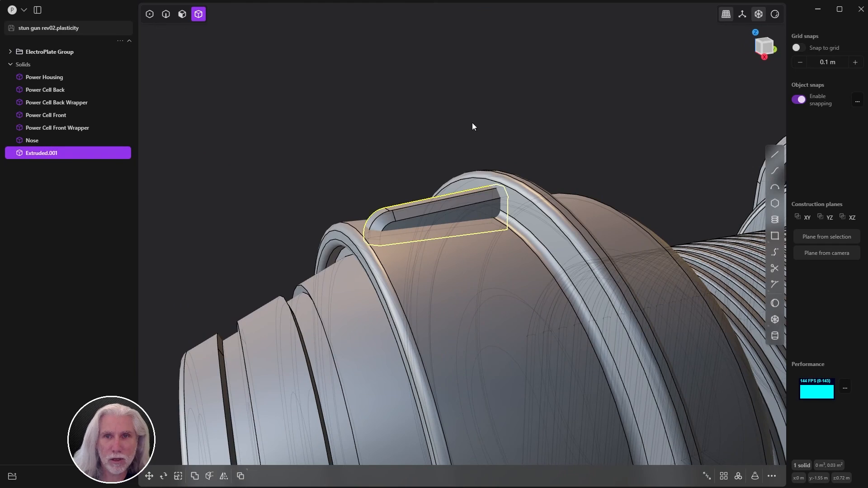
{"action": "middle_click_drag", "start_coordinate": [472, 123], "coordinate": [452, 181]}
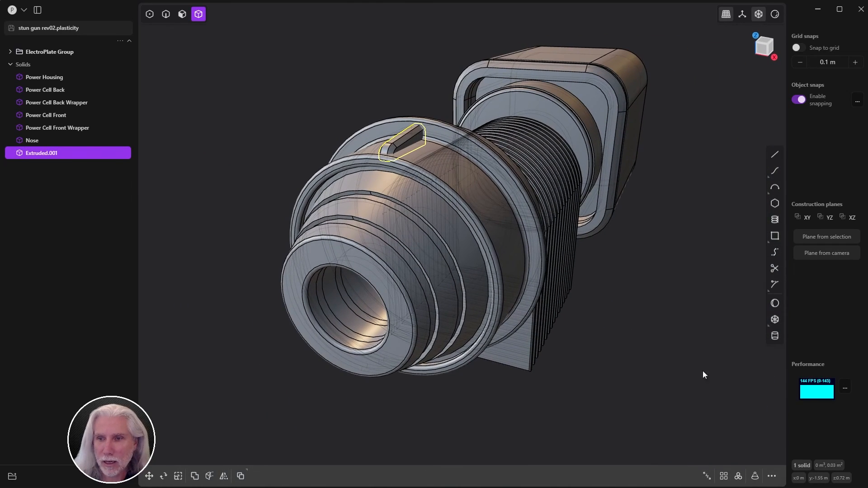
{"action": "left_click", "coordinate": [737, 481]}
{"action": "middle_click_drag", "start_coordinate": [616, 383], "coordinate": [736, 232]}
{"action": "middle_click_drag", "start_coordinate": [460, 205], "coordinate": [435, 231]}
{"action": "left_click", "coordinate": [483, 213]}
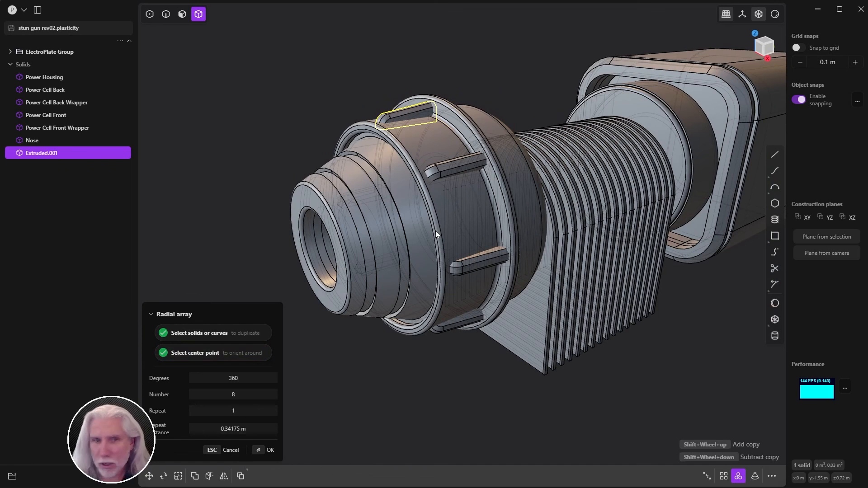
{"action": "scroll", "coordinate": [349, 384], "scroll_direction": "up", "scroll_amount": 4, "text": "shift"}
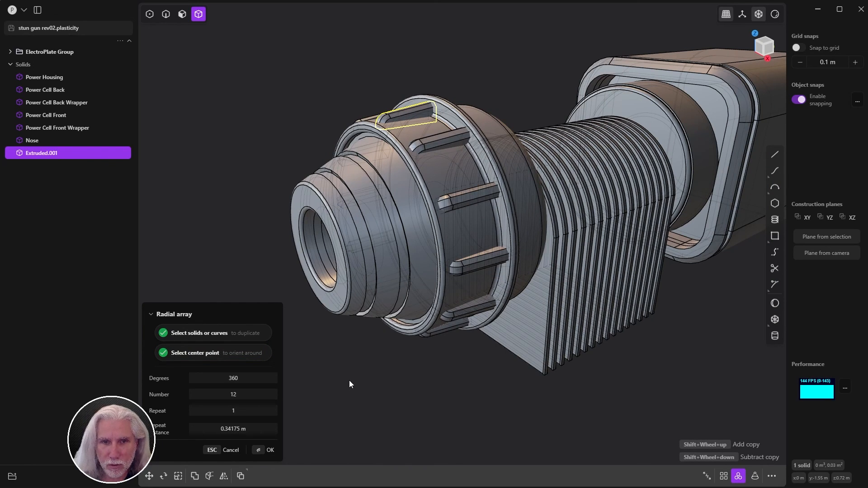
{"action": "middle_click_drag", "start_coordinate": [349, 384], "coordinate": [519, 346]}
{"action": "left_click", "coordinate": [270, 450]}
{"action": "left_click", "coordinate": [402, 380]}
Unite the Nose and all twelve extruded ribs into one solid with a Boolean union
{"action": "scroll", "coordinate": [384, 381], "scroll_direction": "down", "scroll_amount": 3}
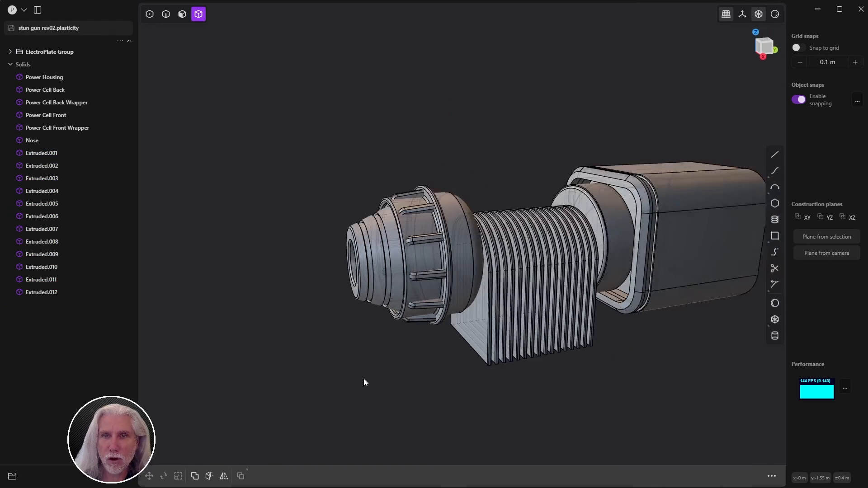
{"action": "middle_click_drag", "start_coordinate": [365, 382], "coordinate": [398, 348]}
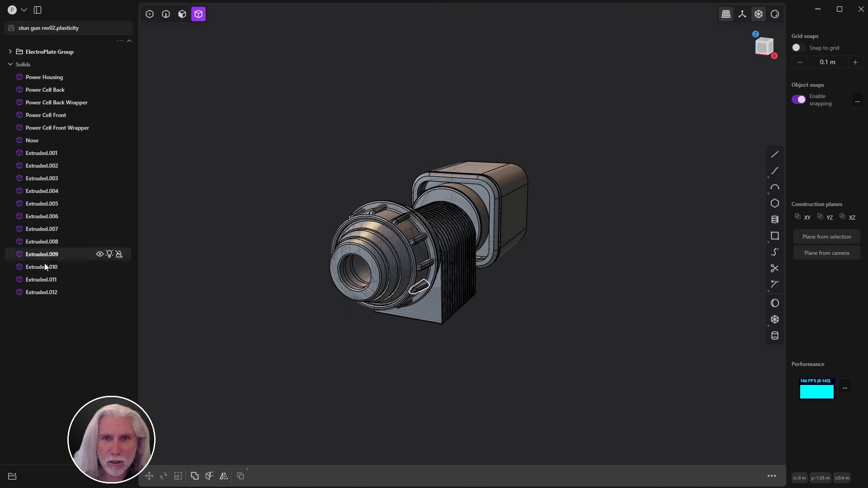
{"action": "scroll", "coordinate": [462, 265], "scroll_direction": "up", "scroll_amount": 3}
{"action": "middle_click_drag", "start_coordinate": [538, 259], "coordinate": [424, 218]}
{"action": "scroll", "coordinate": [424, 218], "scroll_direction": "up", "scroll_amount": 6}
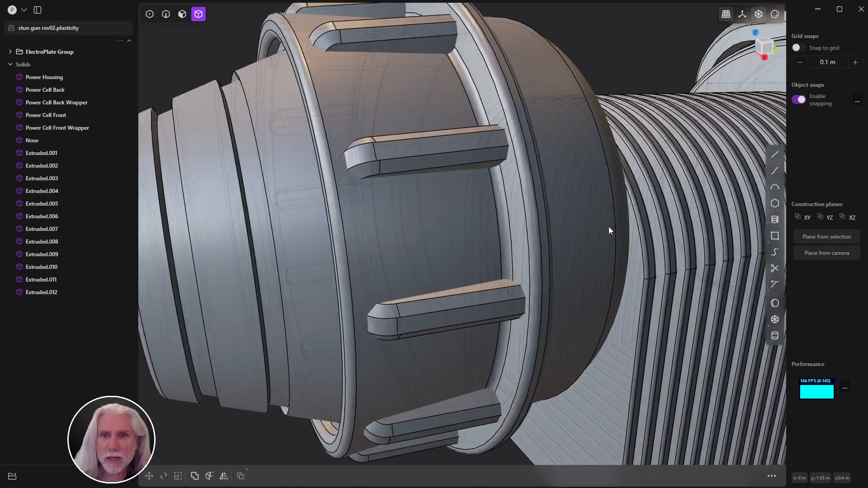
{"action": "scroll", "coordinate": [478, 237], "scroll_direction": "down", "scroll_amount": 4}
{"action": "middle_click_drag", "start_coordinate": [478, 238], "coordinate": [465, 252]}
{"action": "left_click", "coordinate": [41, 292]}
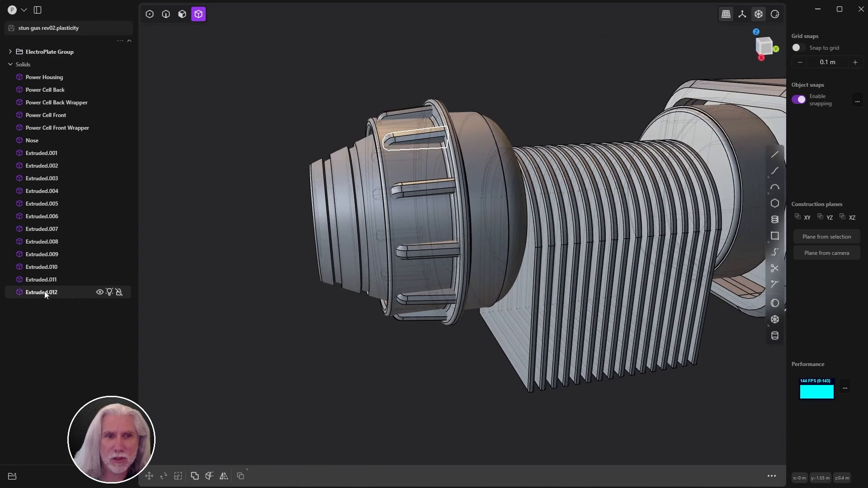
{"action": "left_click", "coordinate": [51, 153], "text": "shift"}
{"action": "left_click", "coordinate": [42, 141], "text": "shift"}
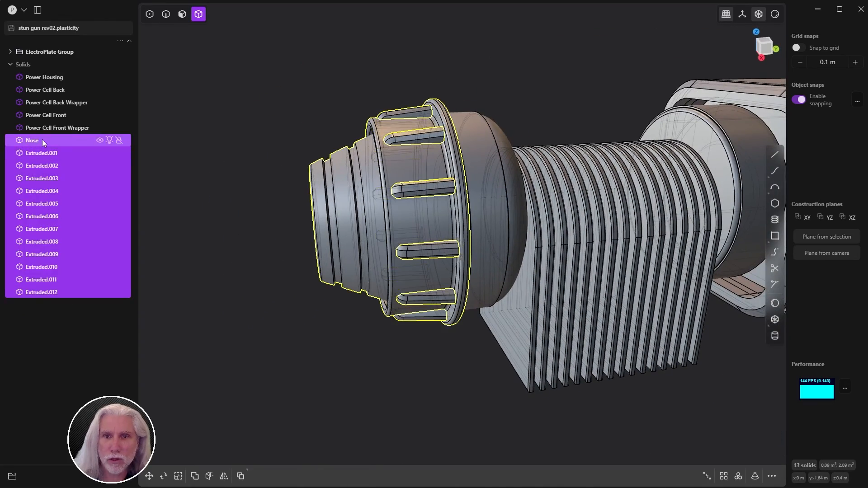
{"action": "key", "text": "ctrl+minus"}
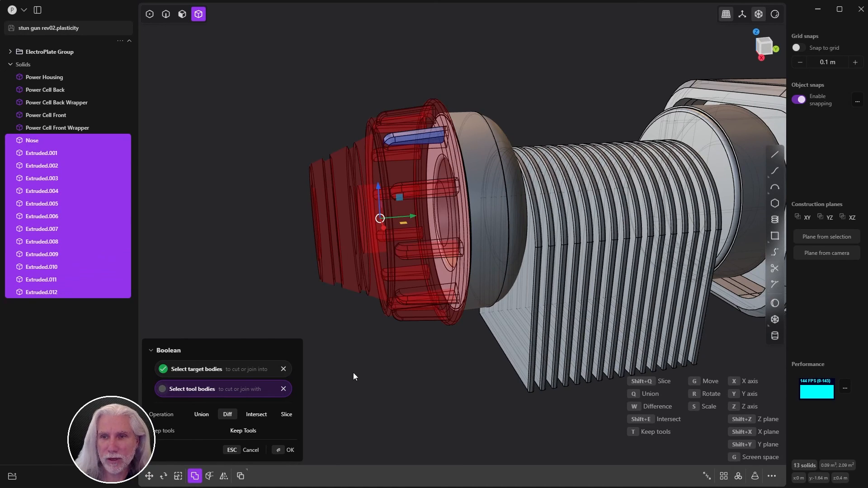
{"action": "key", "text": "q"}
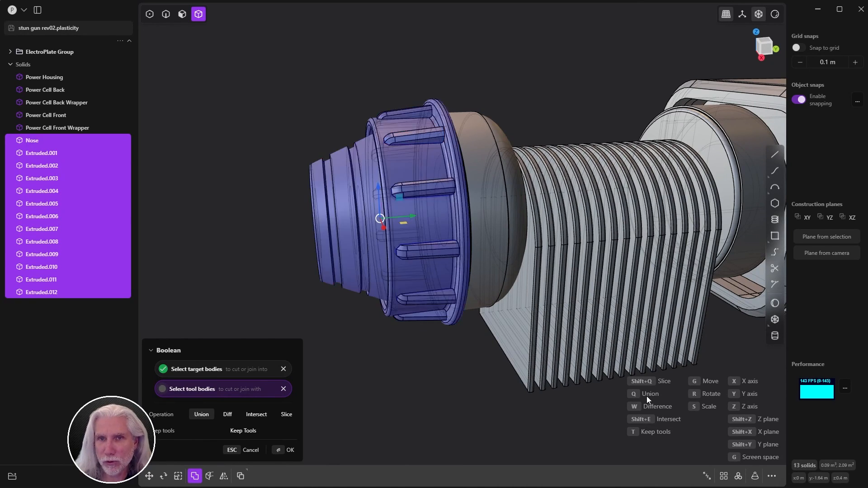
{"action": "middle_click_drag", "start_coordinate": [333, 368], "coordinate": [378, 372]}
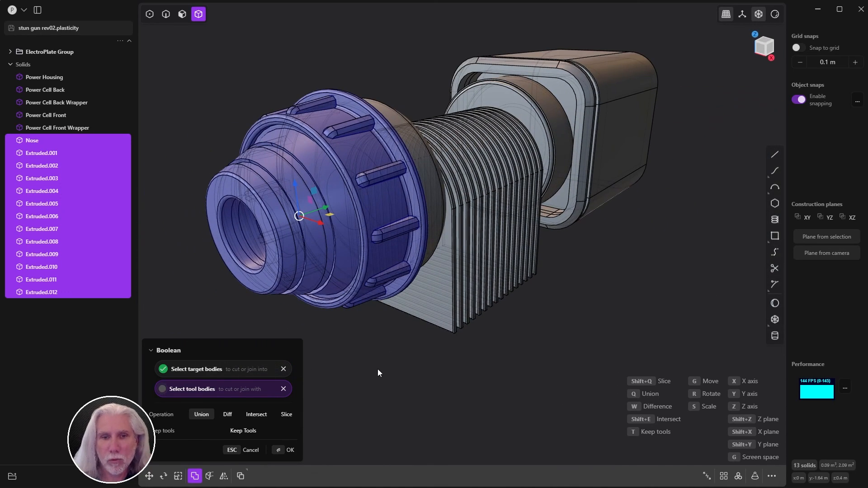
{"action": "left_click", "coordinate": [289, 452]}
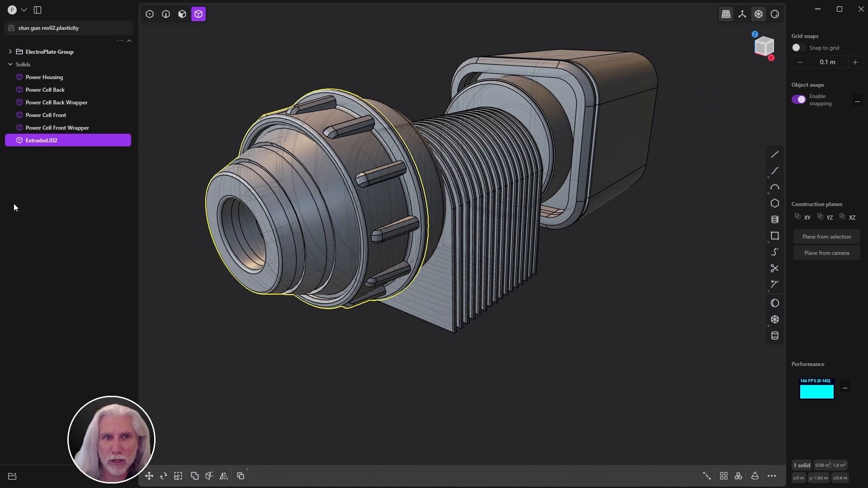
Rename the merged solid as Nose and save the file
{"action": "double_click", "coordinate": [37, 142]}
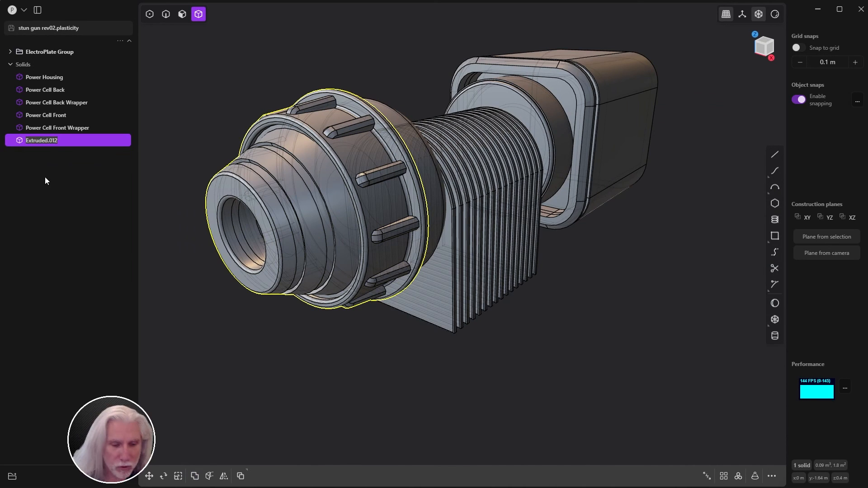
{"action": "type", "text": "Nose"}
{"action": "key", "text": "Return"}
{"action": "left_click", "coordinate": [345, 453]}
{"action": "middle_click_drag", "start_coordinate": [345, 453], "coordinate": [390, 348]}
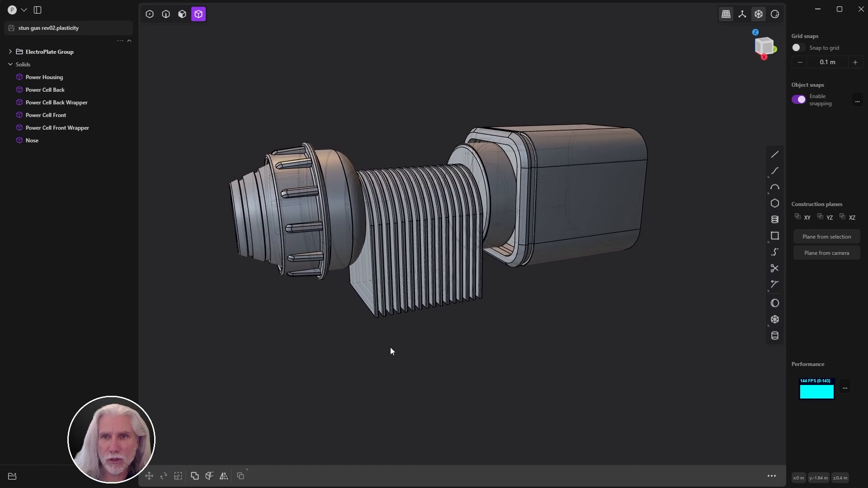
{"action": "key", "text": "ctrl+s"}
{"action": "middle_click_drag", "start_coordinate": [534, 361], "coordinate": [582, 289]}
{"action": "scroll", "coordinate": [582, 289], "scroll_direction": "up", "scroll_amount": 3}
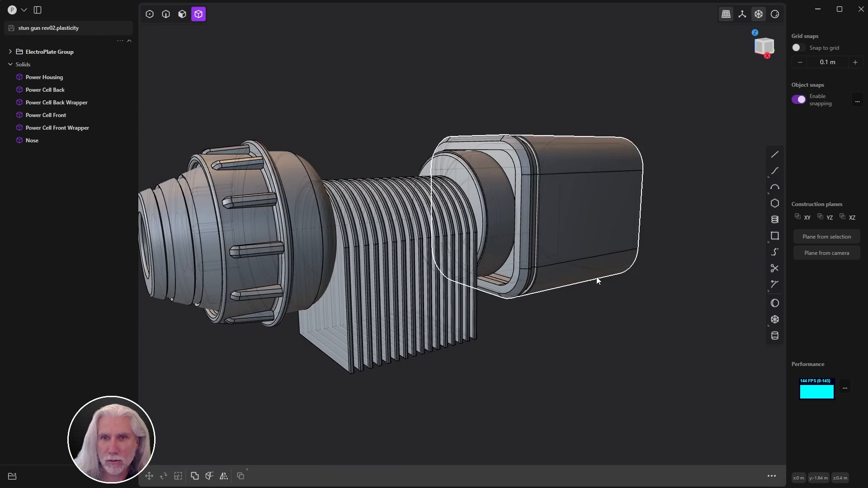